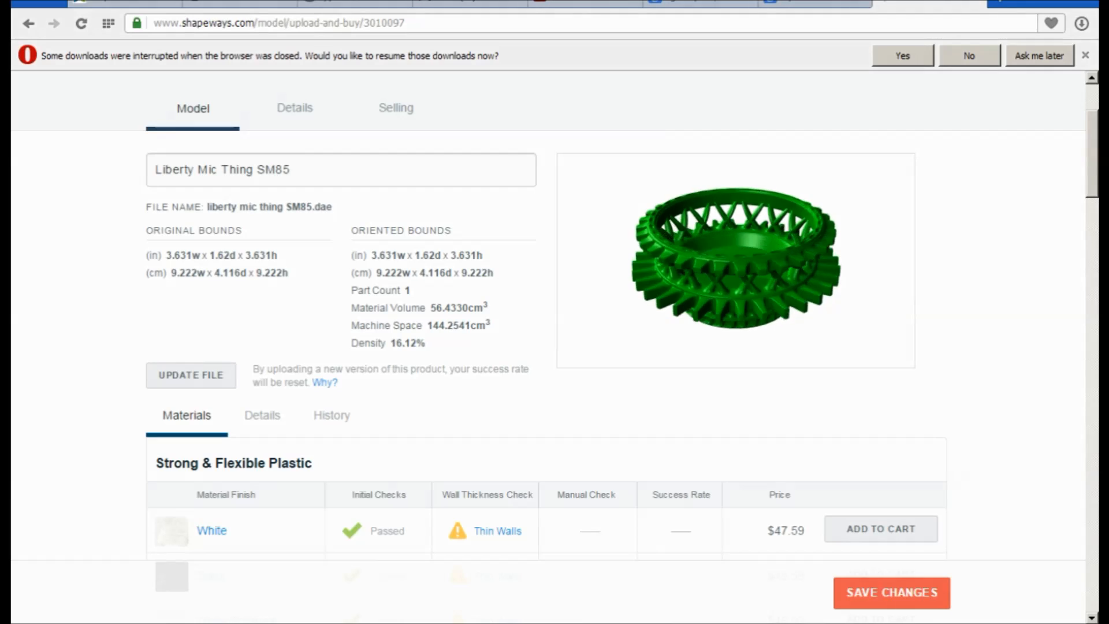
Switch from the Shapeways model page to Blender and set the 3D viewport shading to Solid.
scroll(739, 278, up, 5)
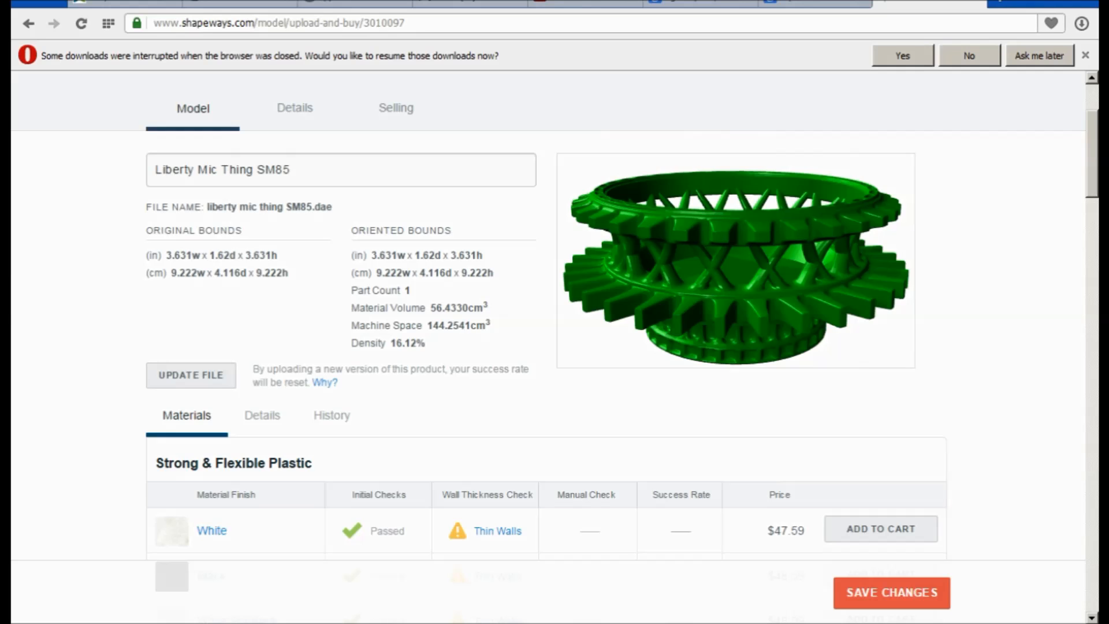
key(alt+Tab)
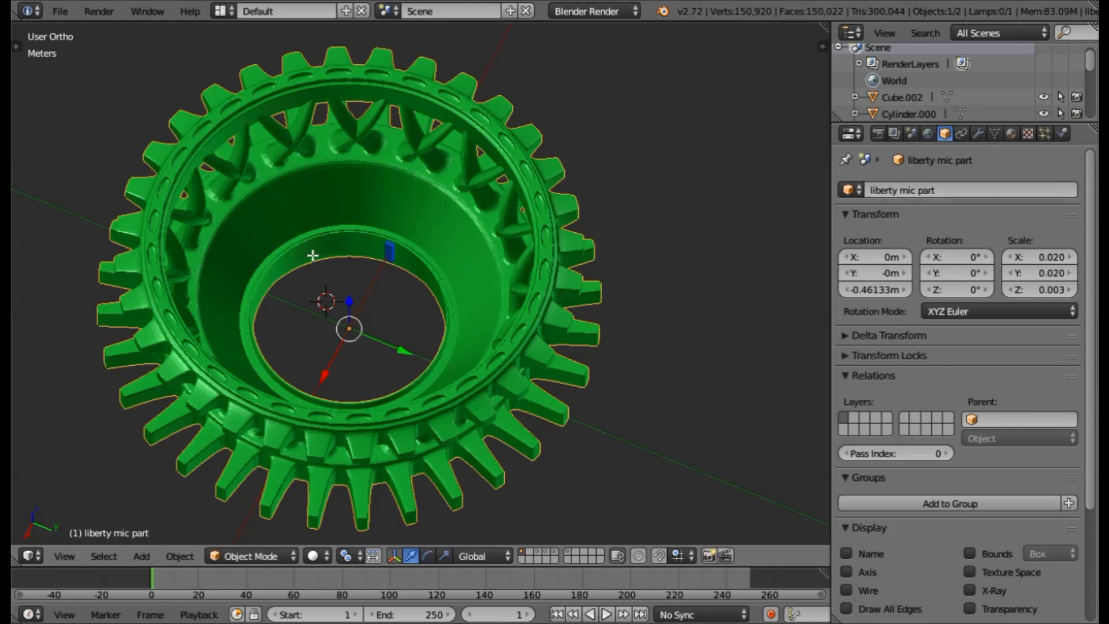
click(315, 557)
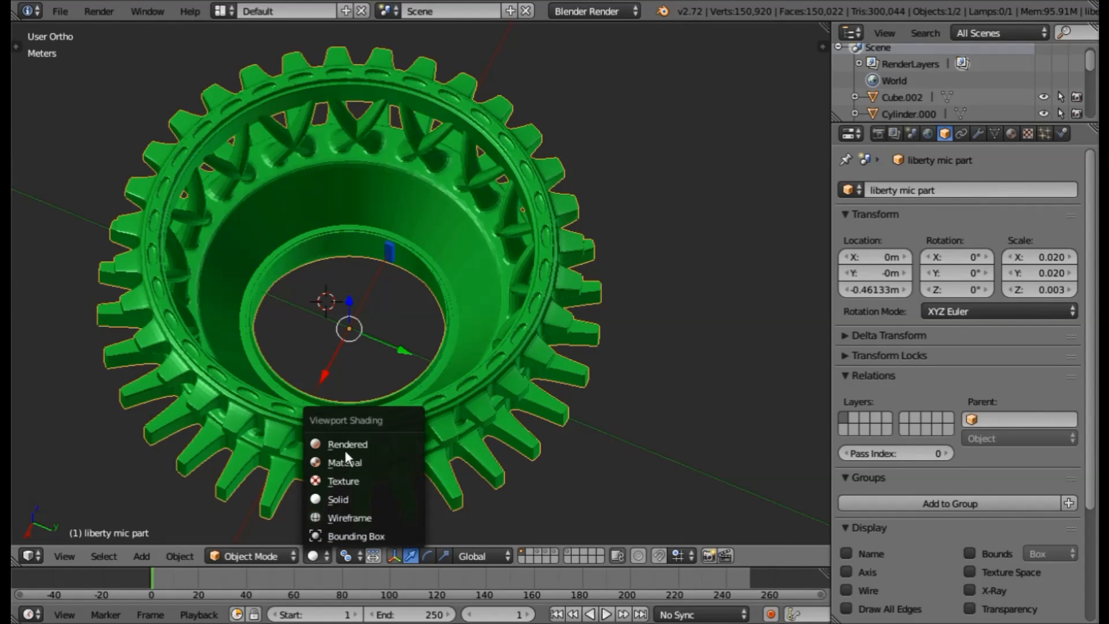
click(354, 497)
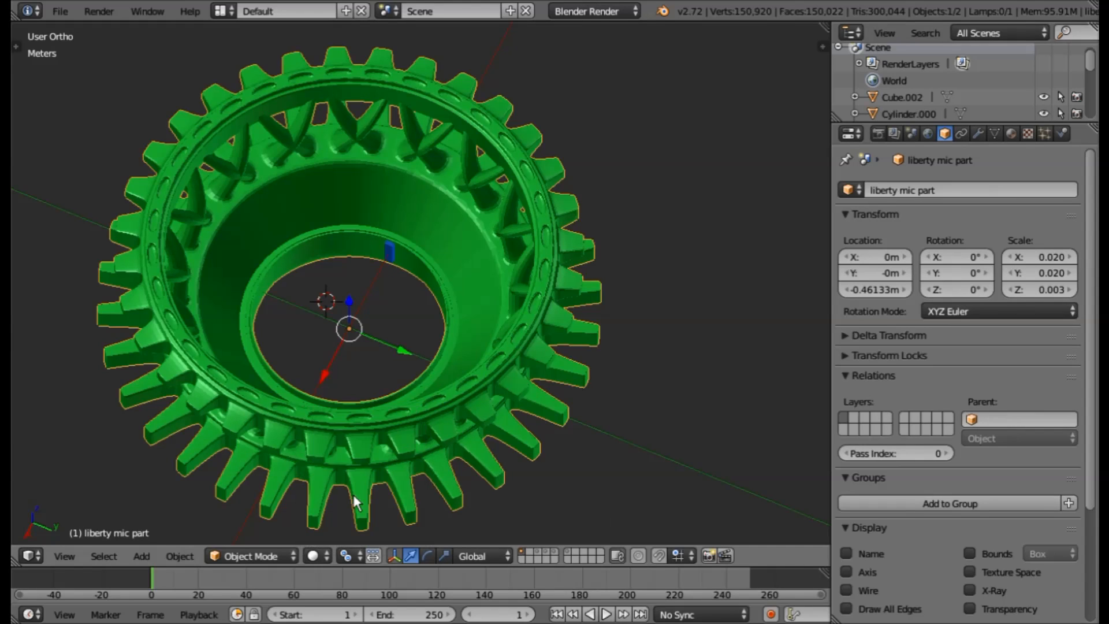
click(314, 556)
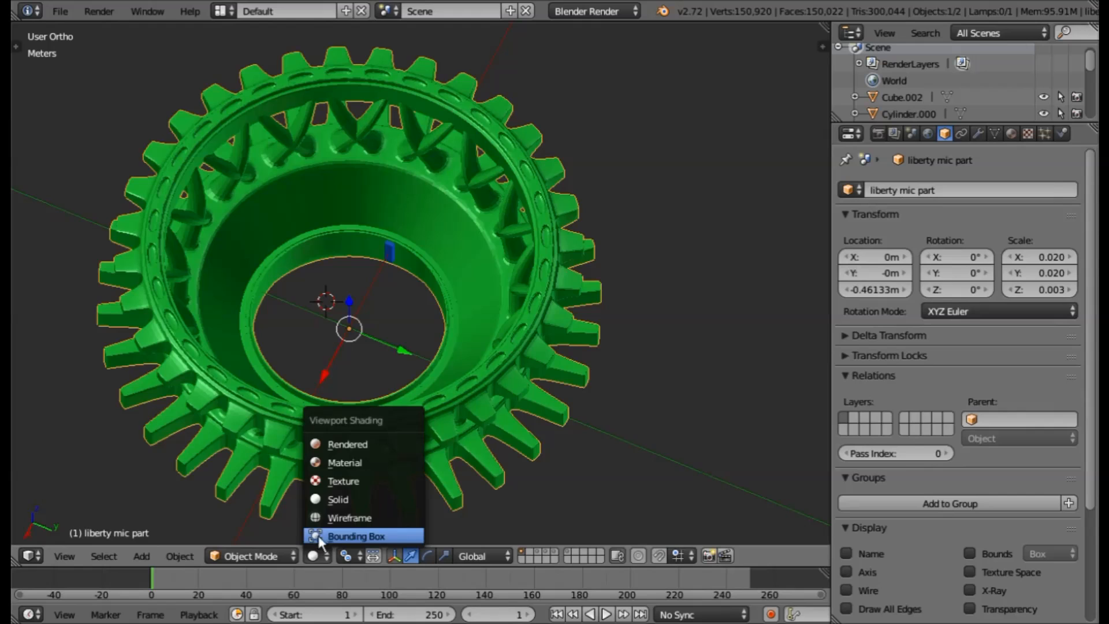
click(331, 495)
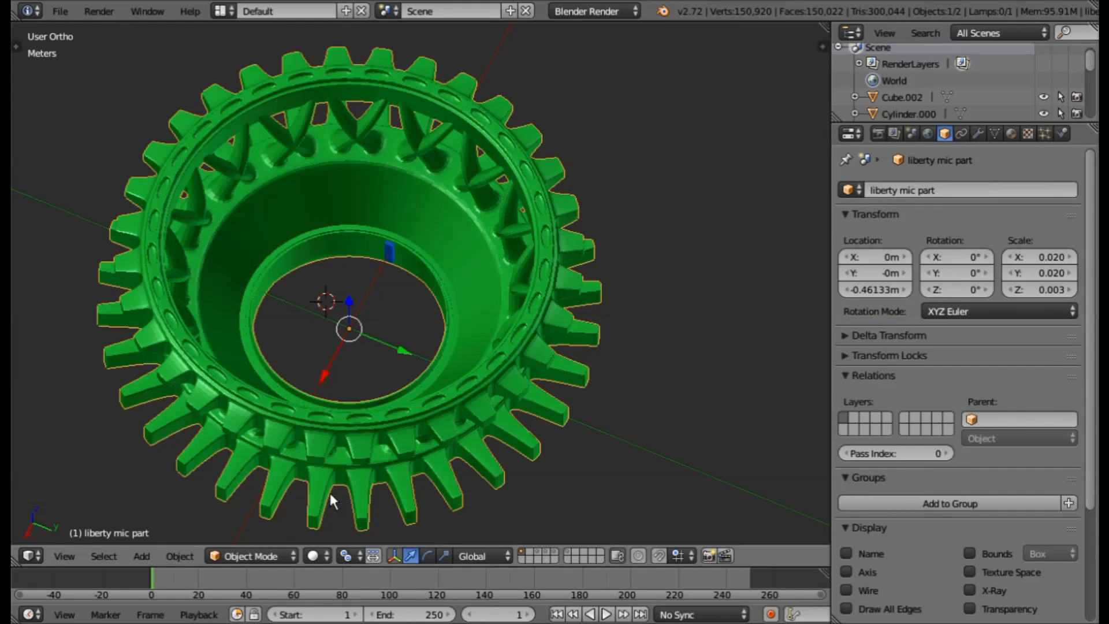
Examine the liberty mic part's conical interior and inner bottom ring, comparing them with the Shapeways preview.
scroll(419, 299, down, 2)
middle_drag(449, 367, 580, 330)
scroll(609, 315, up, 2)
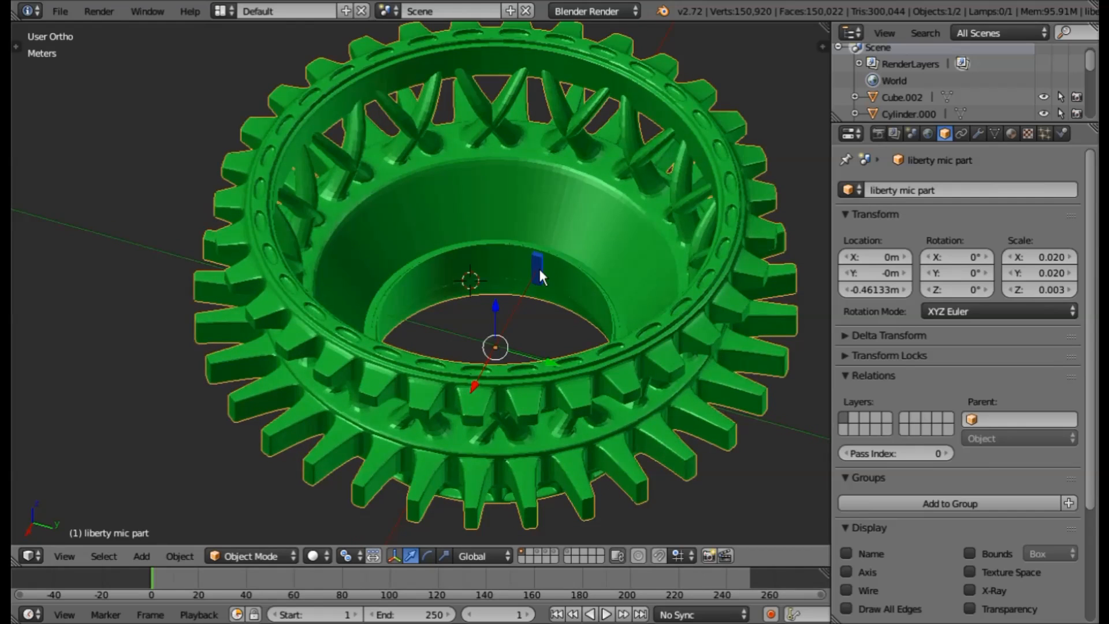
shift+middle_drag(538, 266, 529, 280)
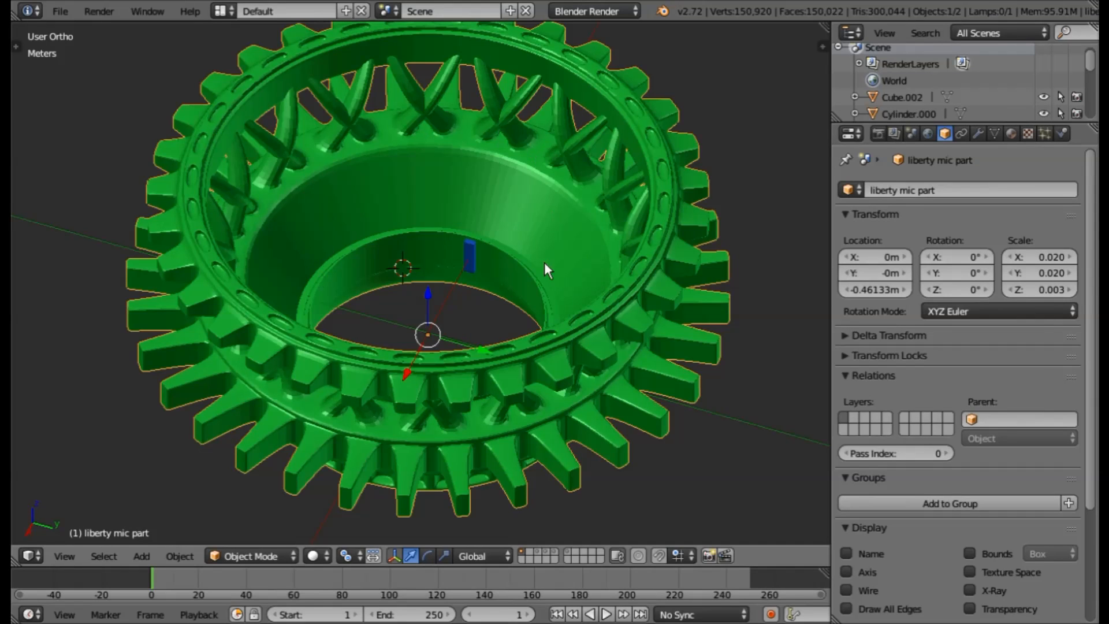
middle_drag(330, 377, 355, 211)
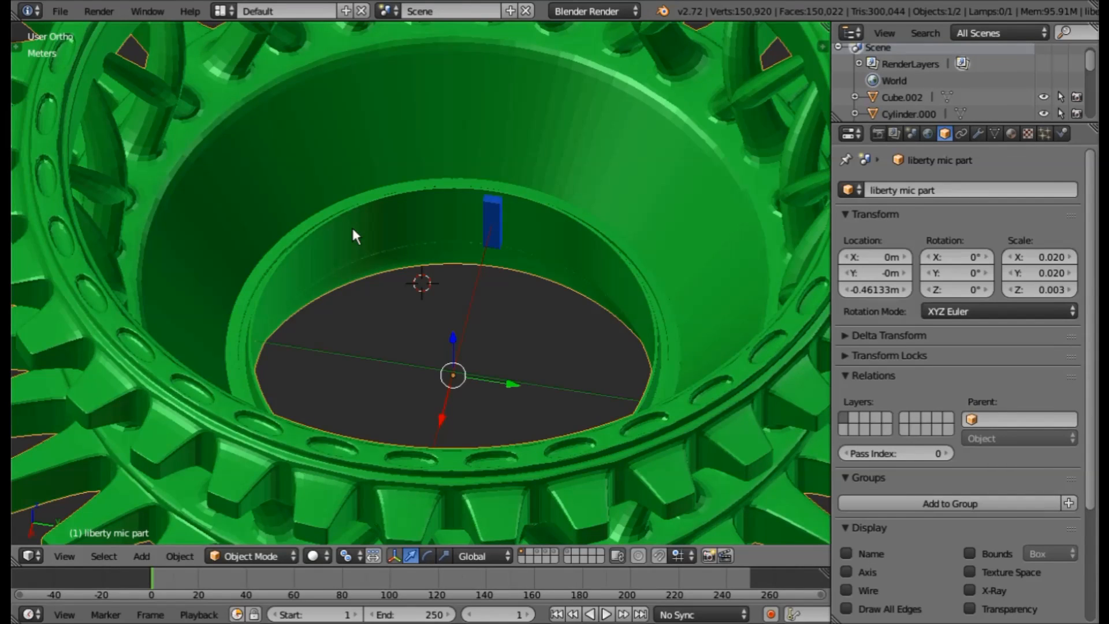
middle_drag(373, 254, 358, 279)
scroll(333, 277, down, 2)
scroll(323, 272, up, 2)
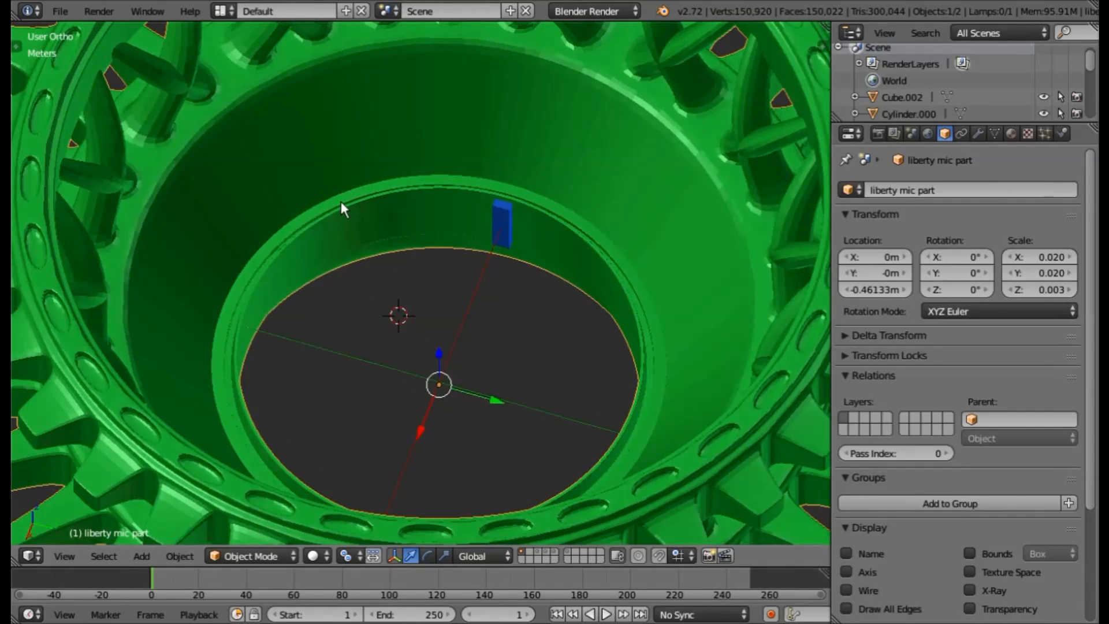
scroll(343, 206, down, 3)
middle_drag(379, 242, 450, 270)
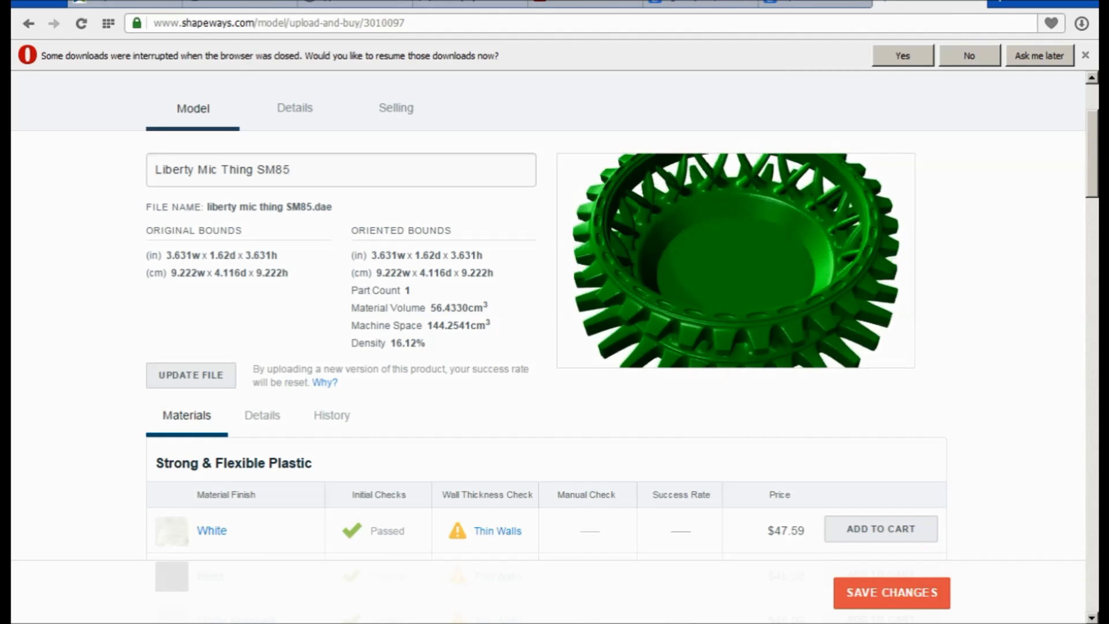
key(alt+Tab)
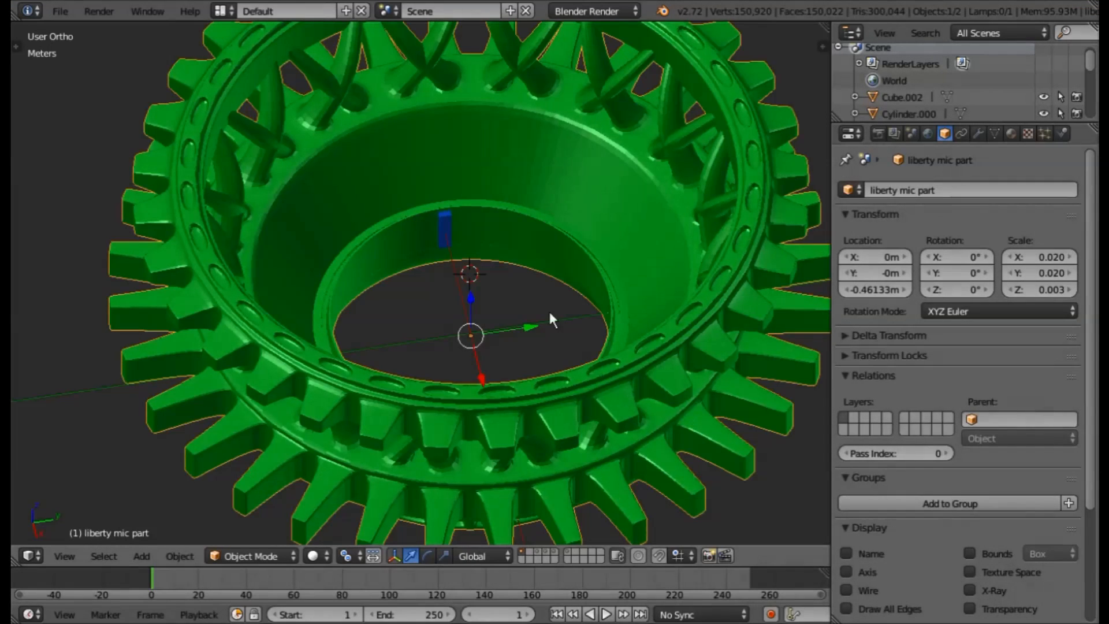
Delete the joined liberty mic part and display layer 3, which holds its separate source pieces.
scroll(495, 268, down, 2)
scroll(565, 241, down, 2)
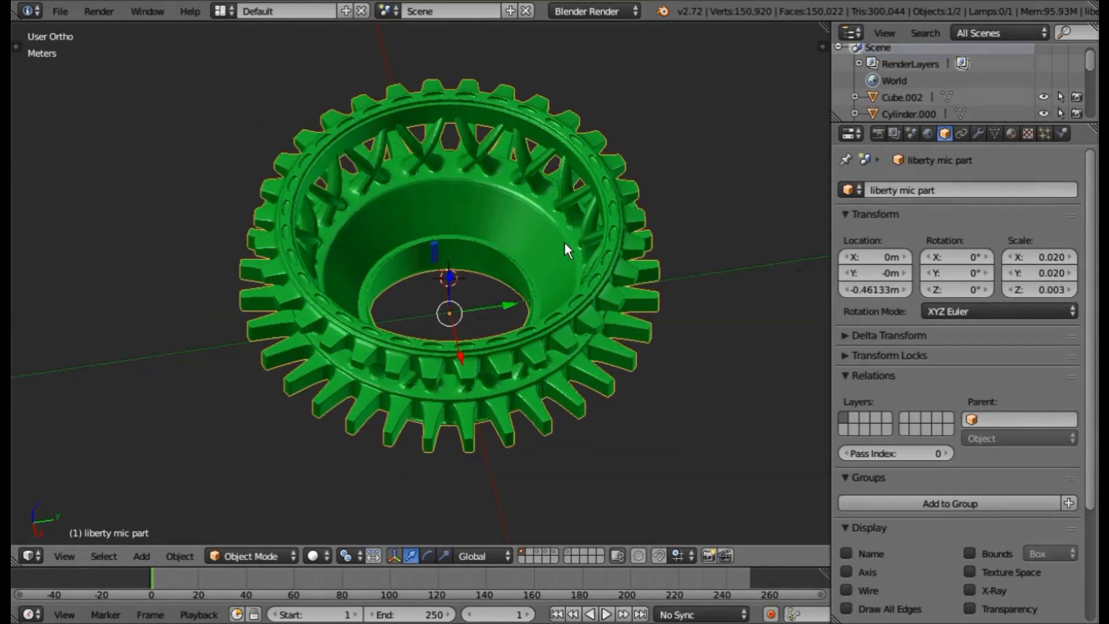
key(x)
click(564, 237)
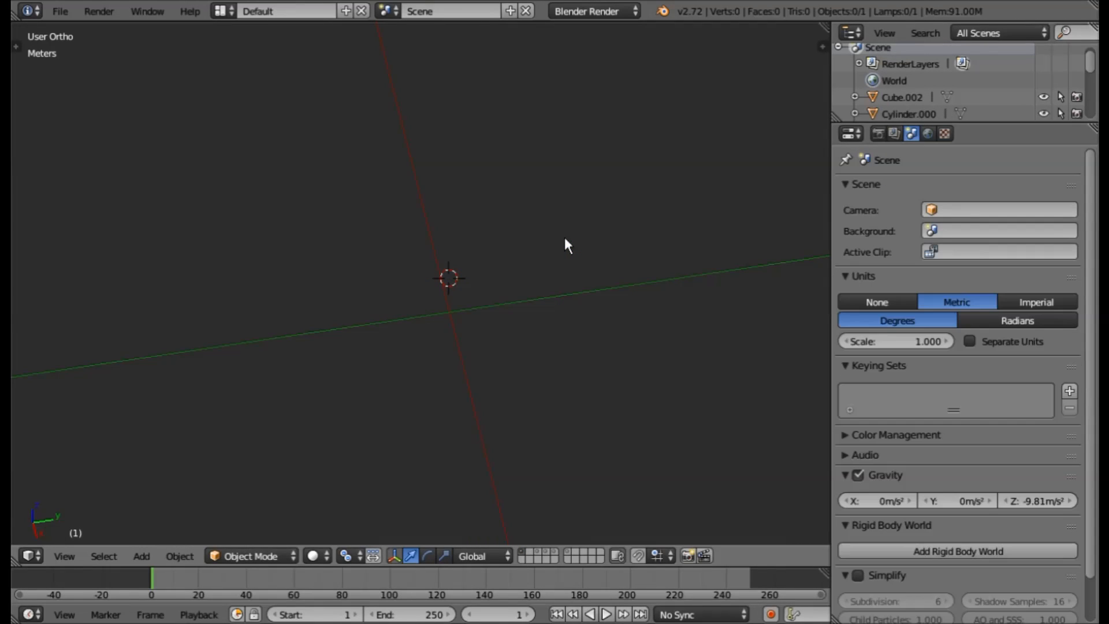
click(540, 550)
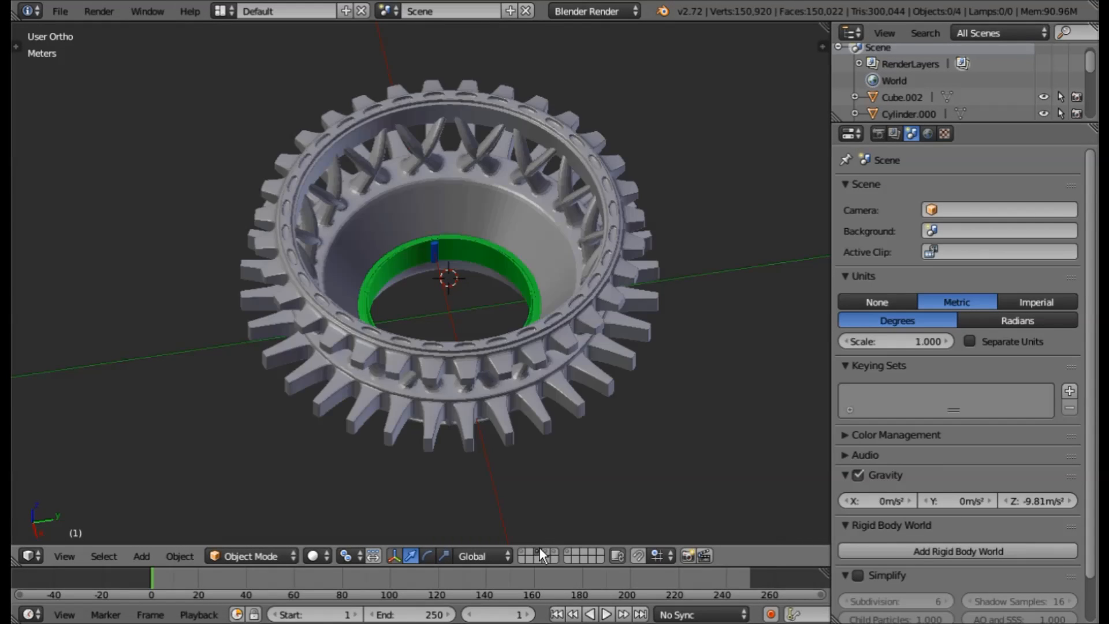
middle_drag(527, 283, 536, 265)
scroll(535, 264, up, 1)
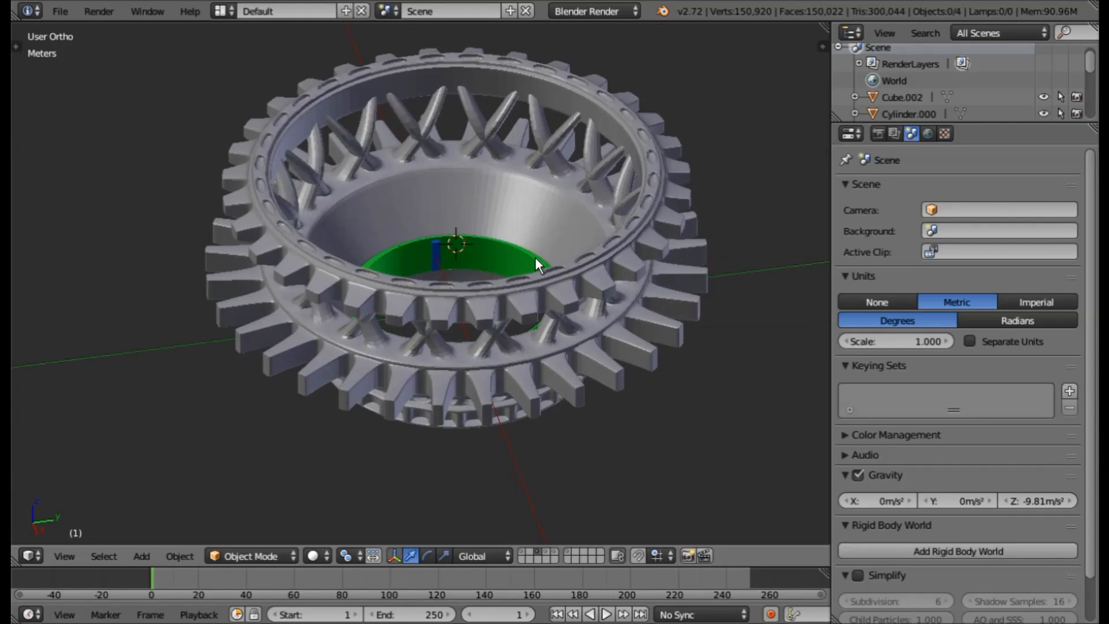
right_click(576, 272)
key(g)
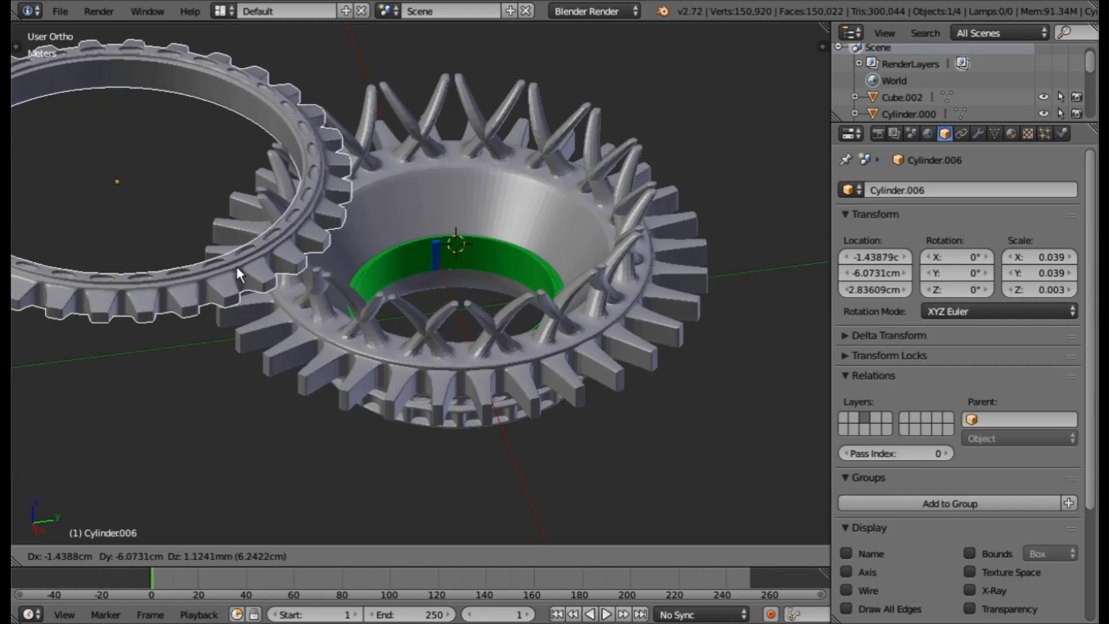
key(Escape)
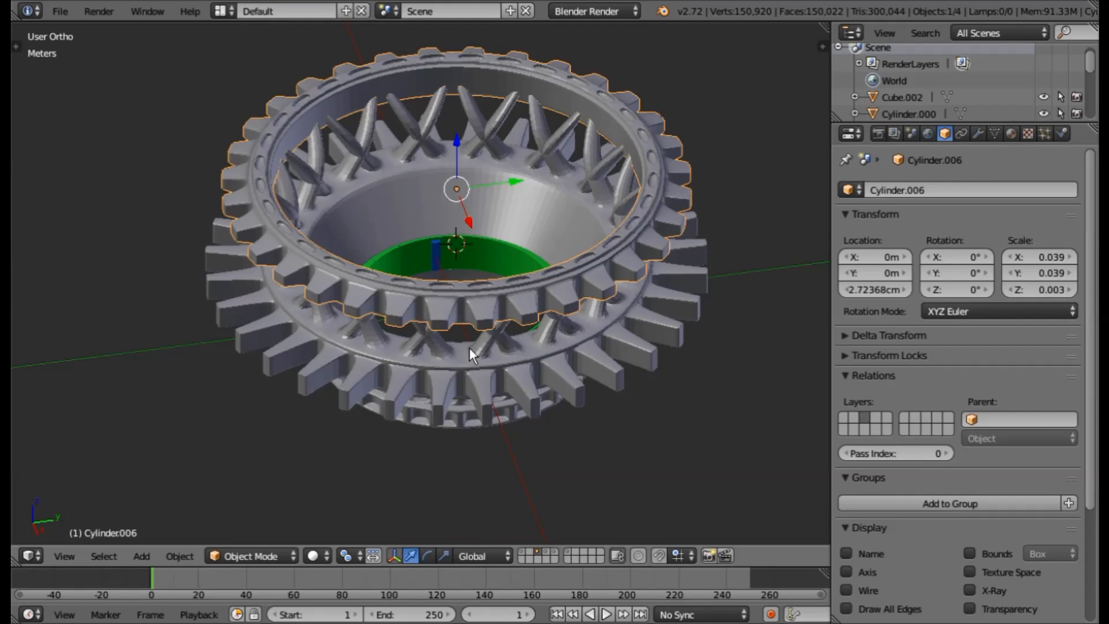
right_click(469, 383)
key(g)
key(Escape)
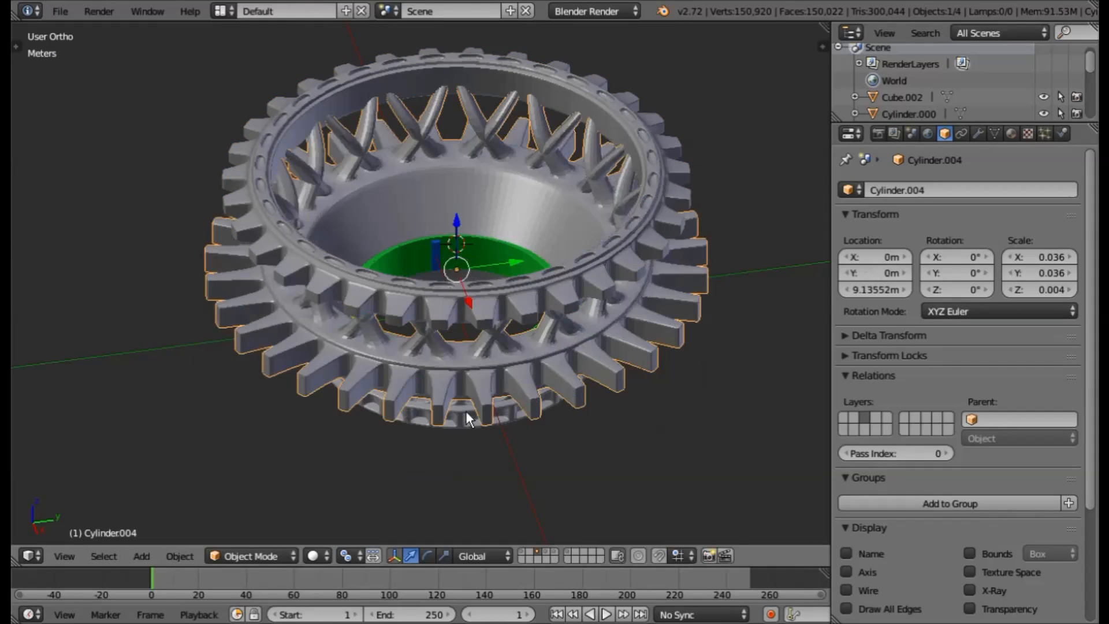
Select all the separate pieces on layer 3 and duplicate them in place.
middle_drag(460, 367, 475, 369)
scroll(475, 369, down, 7)
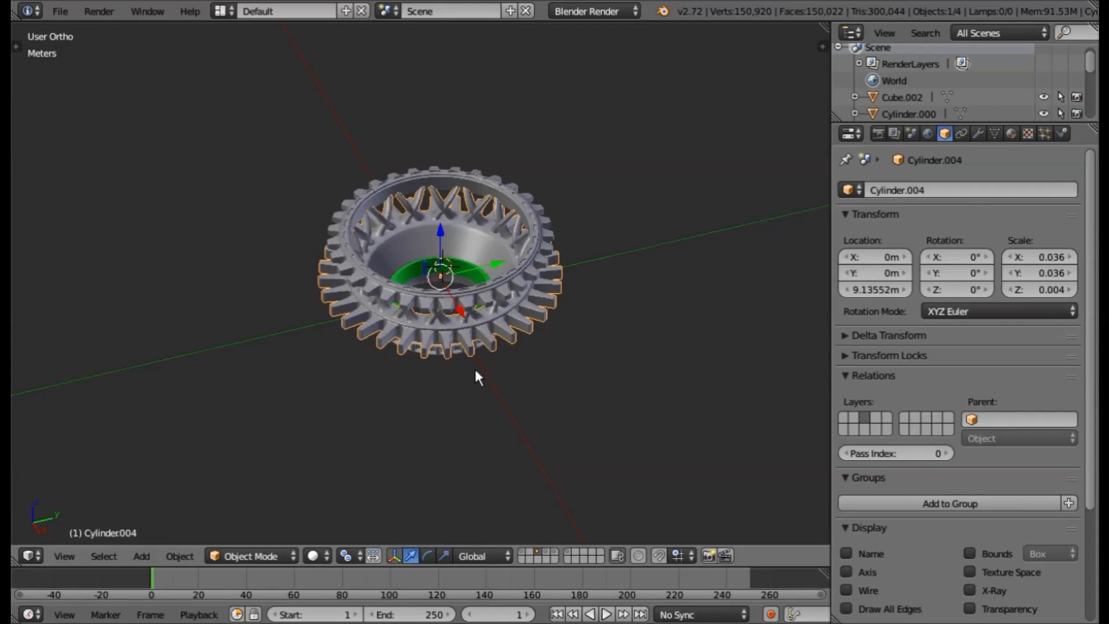
scroll(475, 369, up, 5)
scroll(475, 369, up, 1)
key(a)
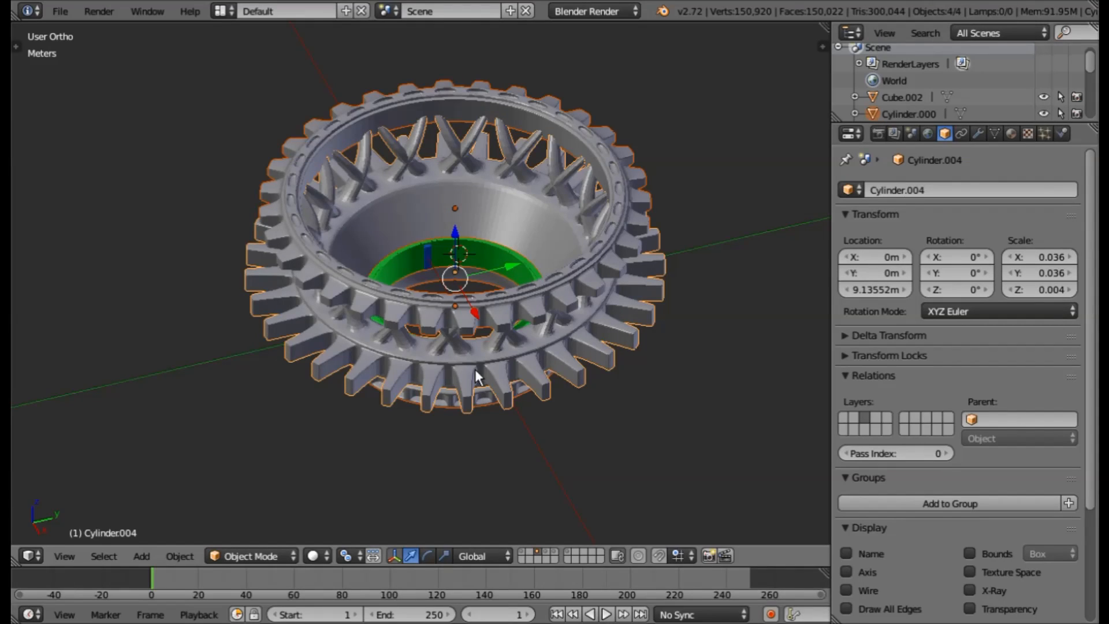
key(shift+d)
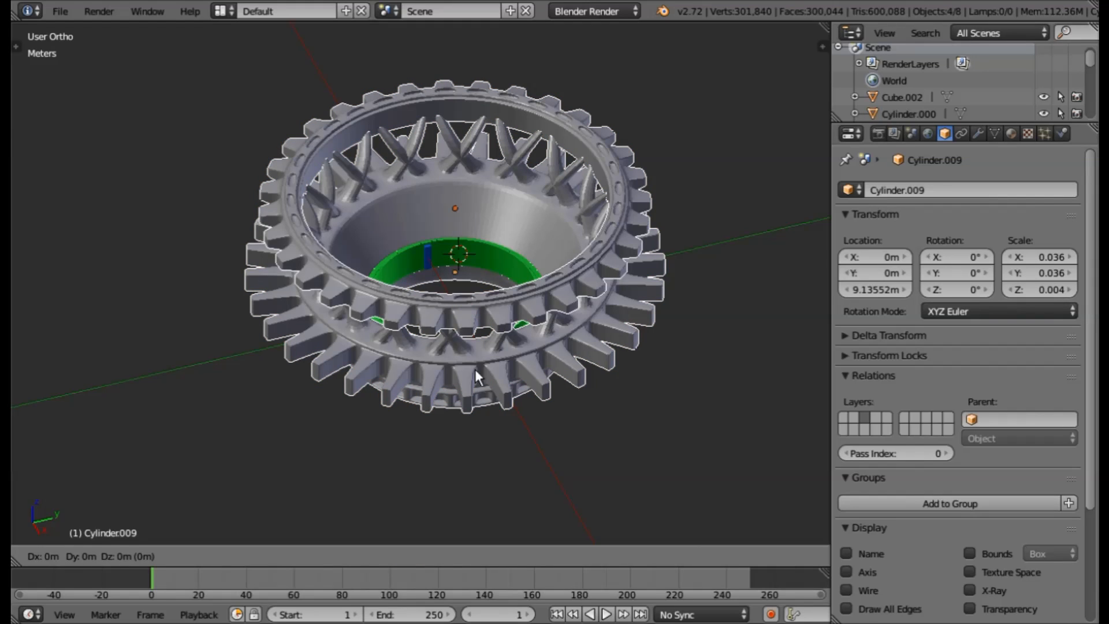
key(Return)
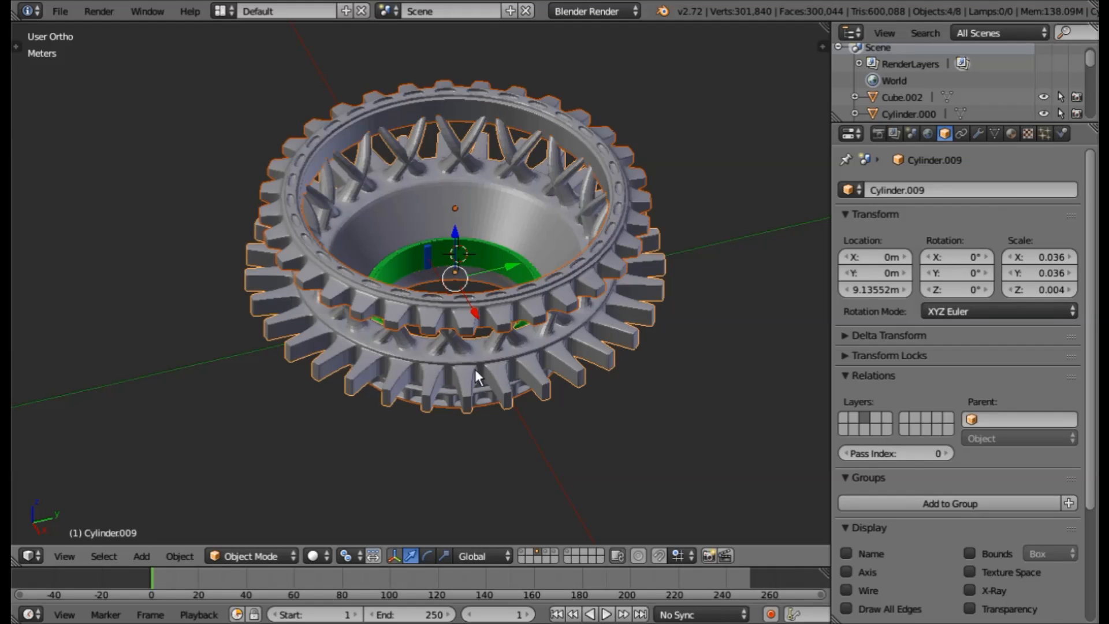
Move the duplicated pieces to layer 1 and display that layer.
key(m)
key(2)
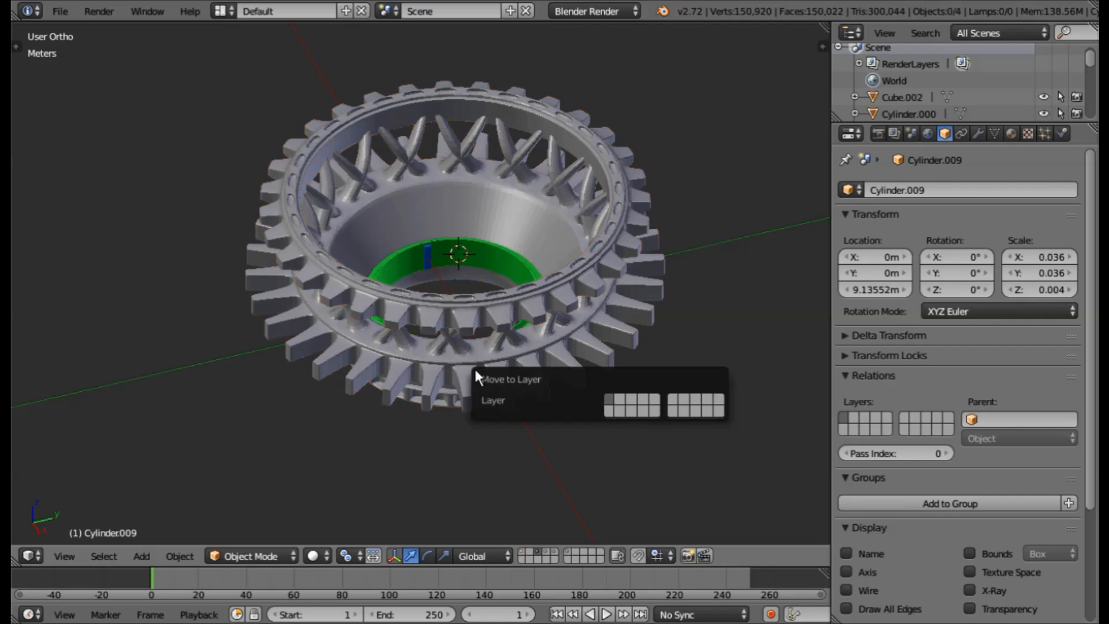
click(522, 550)
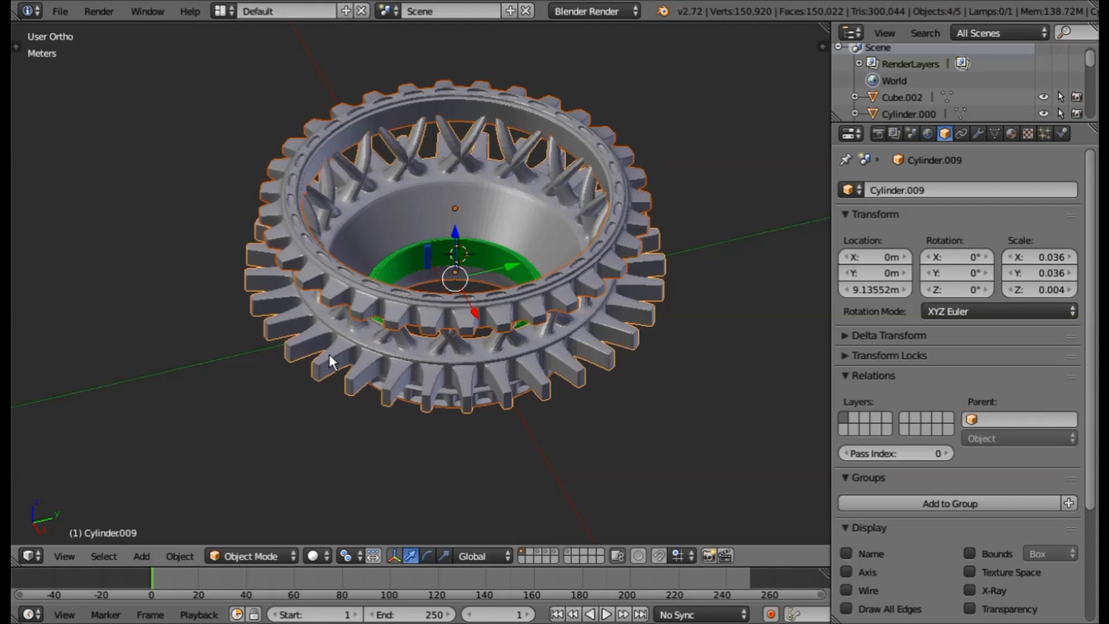
Select the top toothed ring, the middle gear section and the fluted base, and join them into one object.
middle_drag(406, 391, 489, 297)
scroll(428, 340, up, 3)
scroll(428, 340, down, 2)
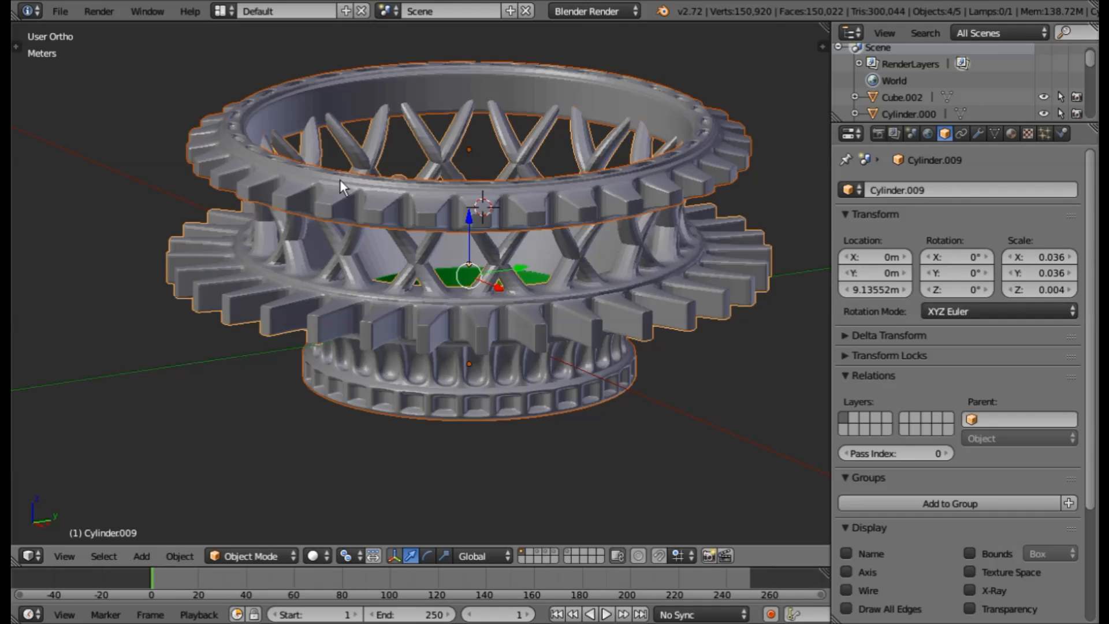
middle_drag(333, 182, 331, 245)
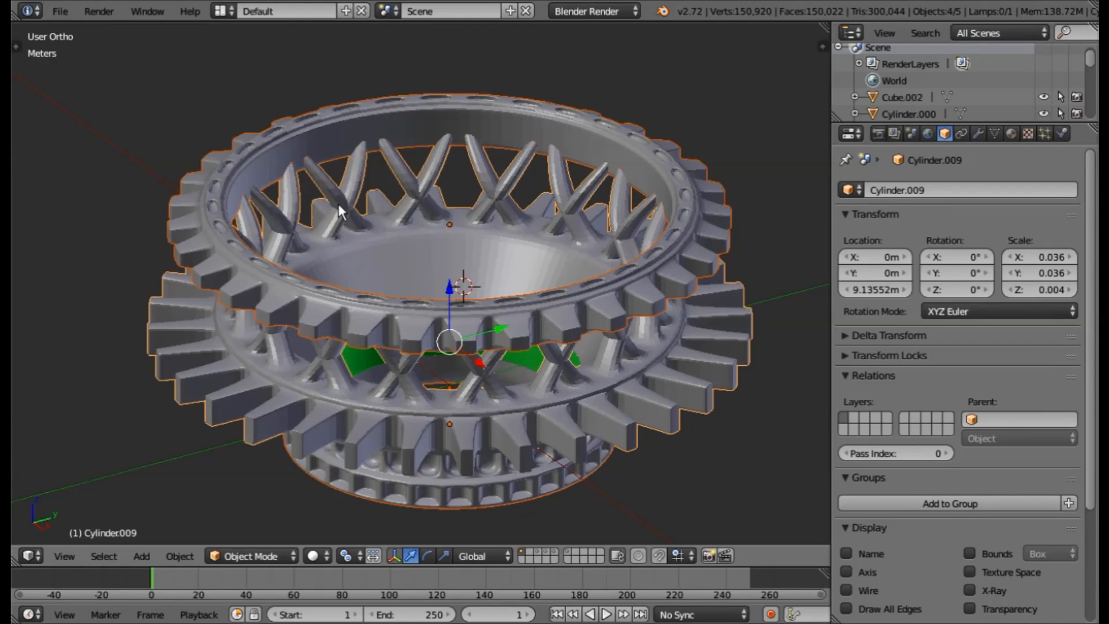
right_click(650, 278)
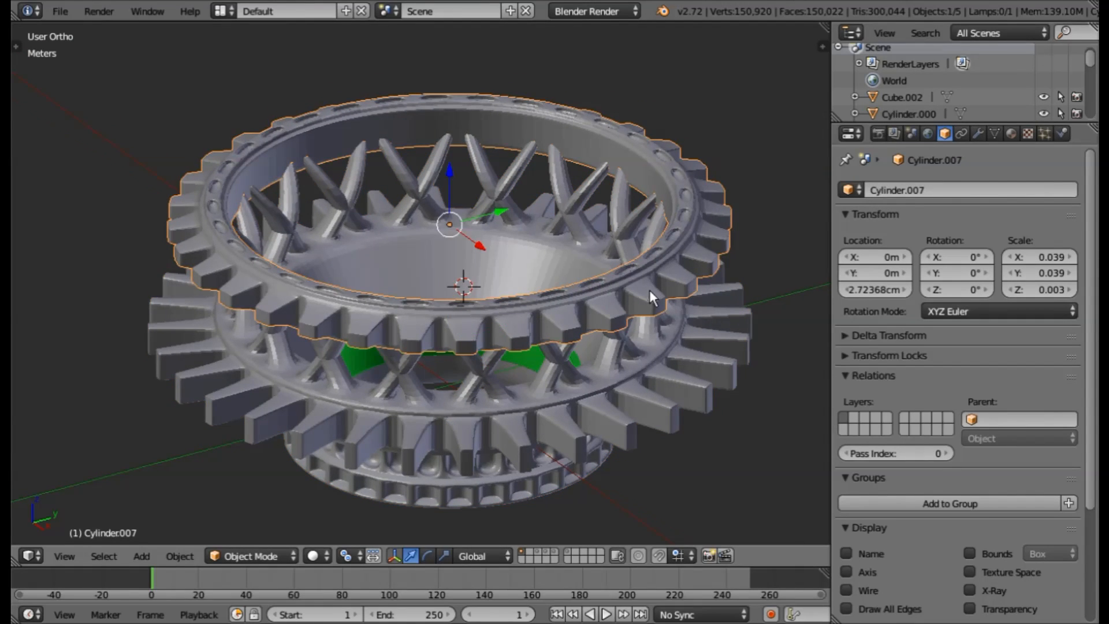
middle_drag(649, 291, 649, 275)
shift+right_click(650, 341)
shift+right_click(603, 434)
key(t)
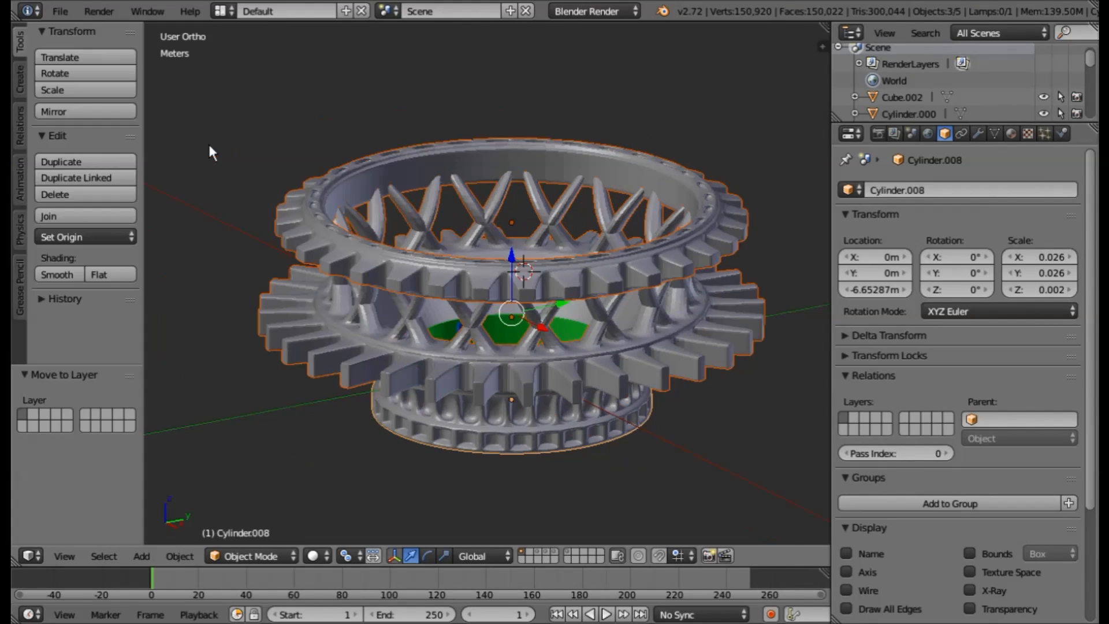
click(70, 217)
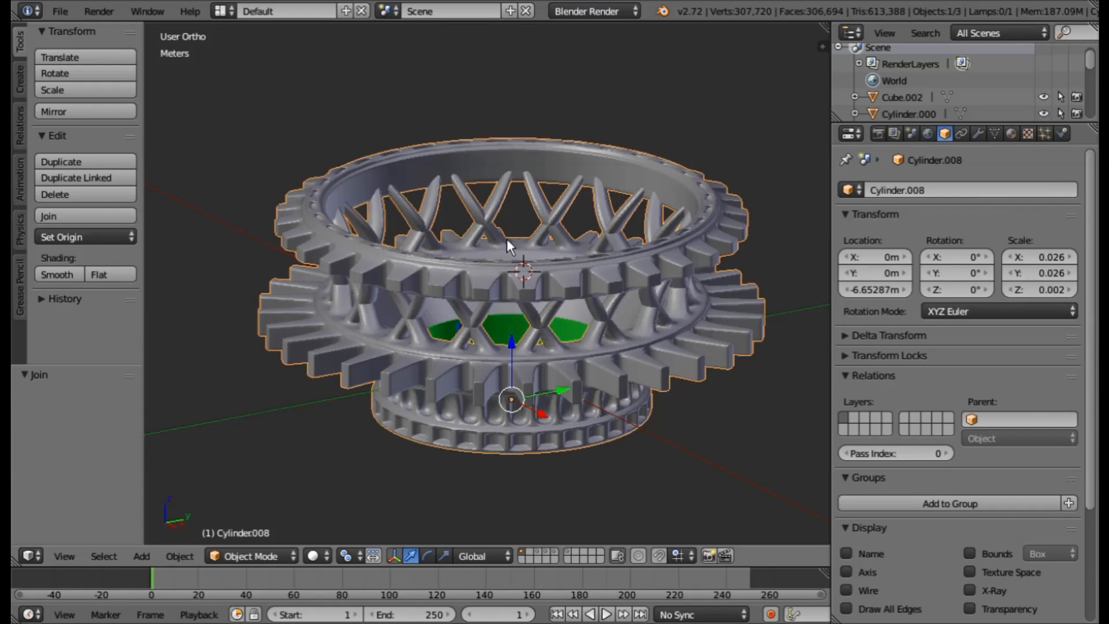
Select the green inner ring and isolate it in local view.
mouse_move(606, 294)
middle_down()
mouse_move(607, 264)
mouse_move(594, 292)
middle_up()
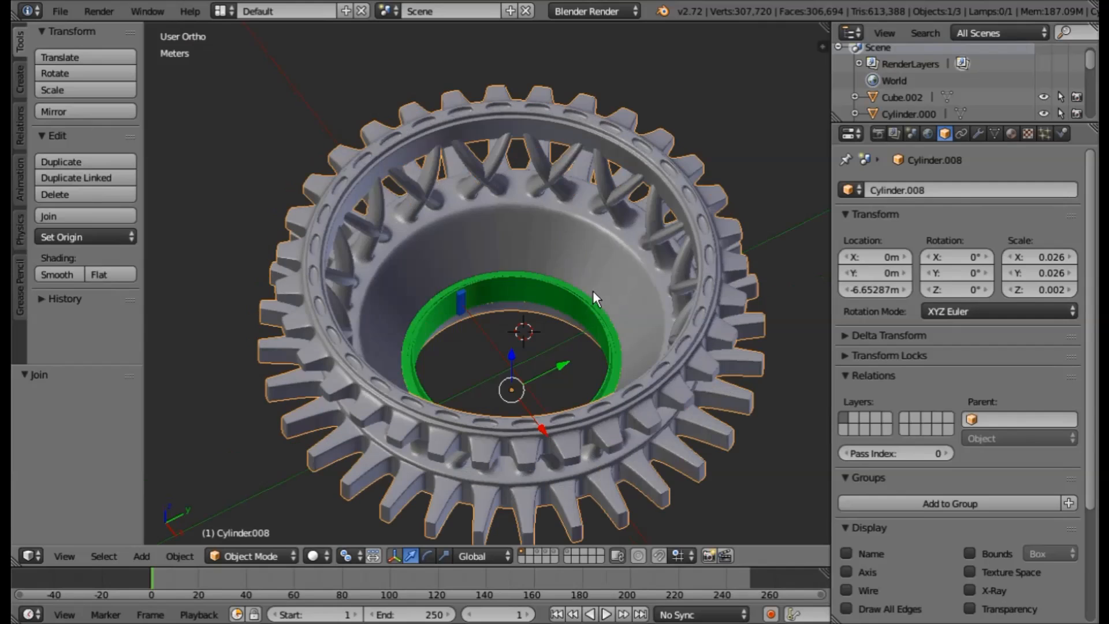
right_click(561, 296)
scroll(527, 204, up, 5)
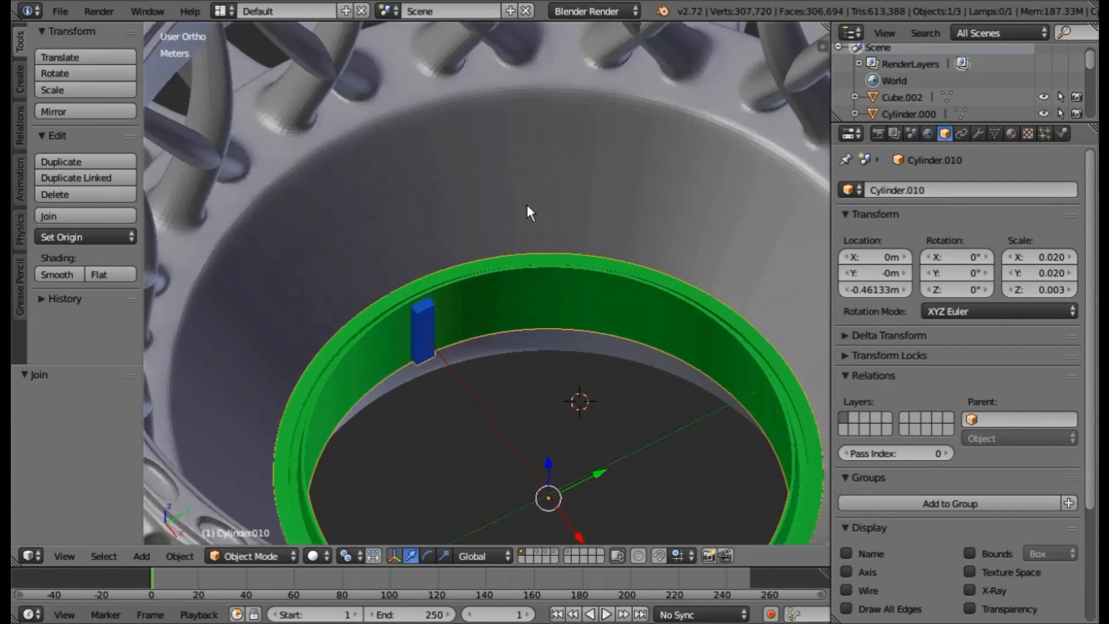
scroll(528, 205, down, 3)
middle_drag(527, 205, 536, 282)
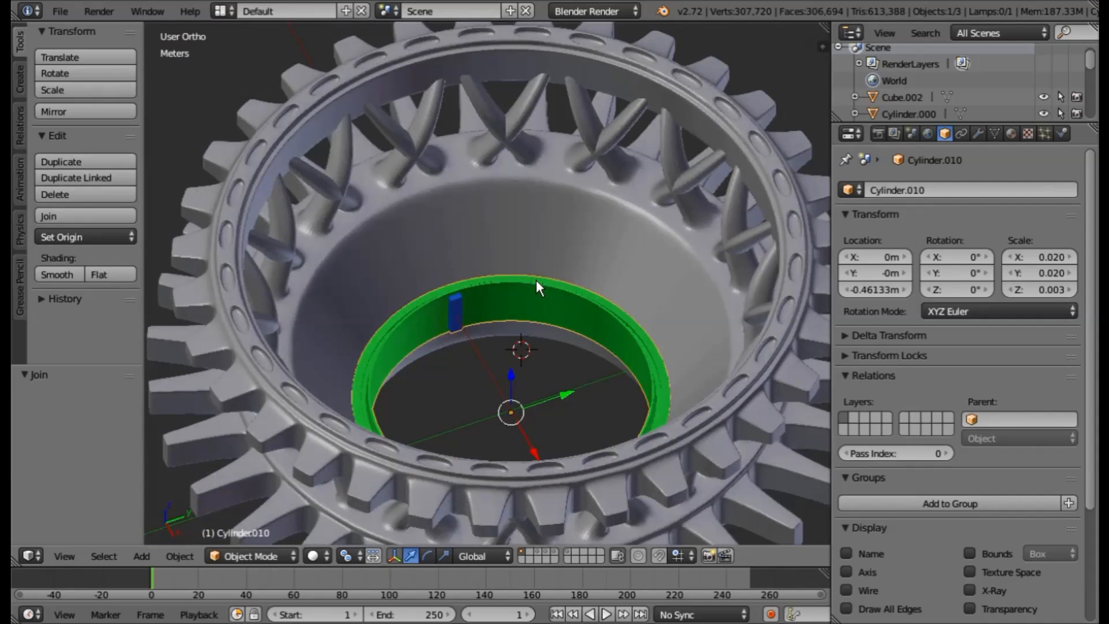
key(KP_Divide)
scroll(537, 281, up, 4)
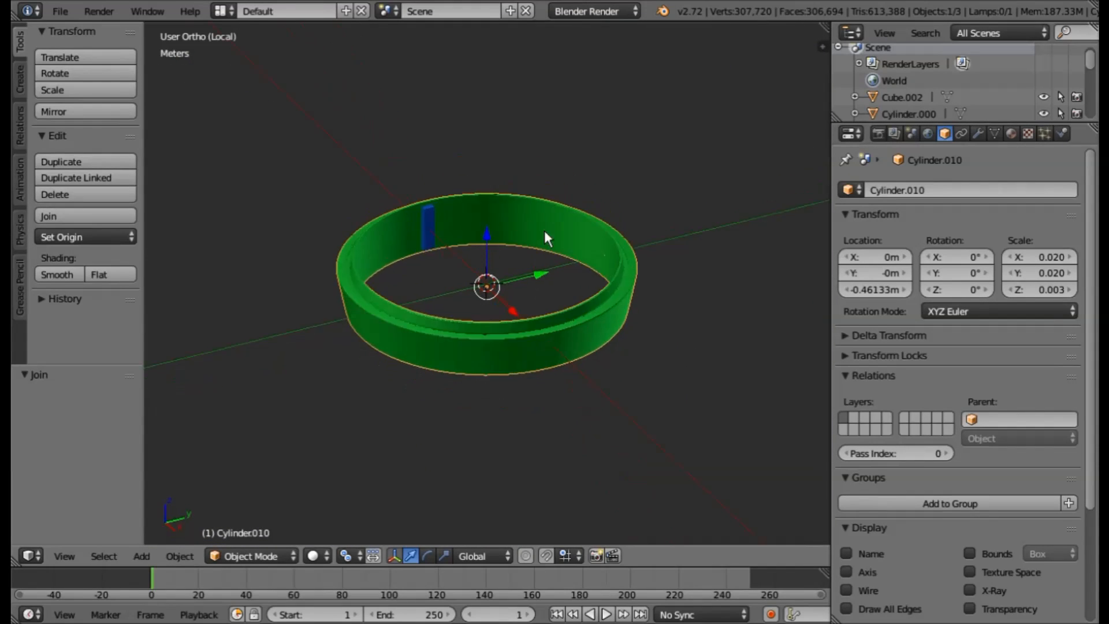
scroll(545, 231, up, 3)
middle_drag(550, 226, 458, 281)
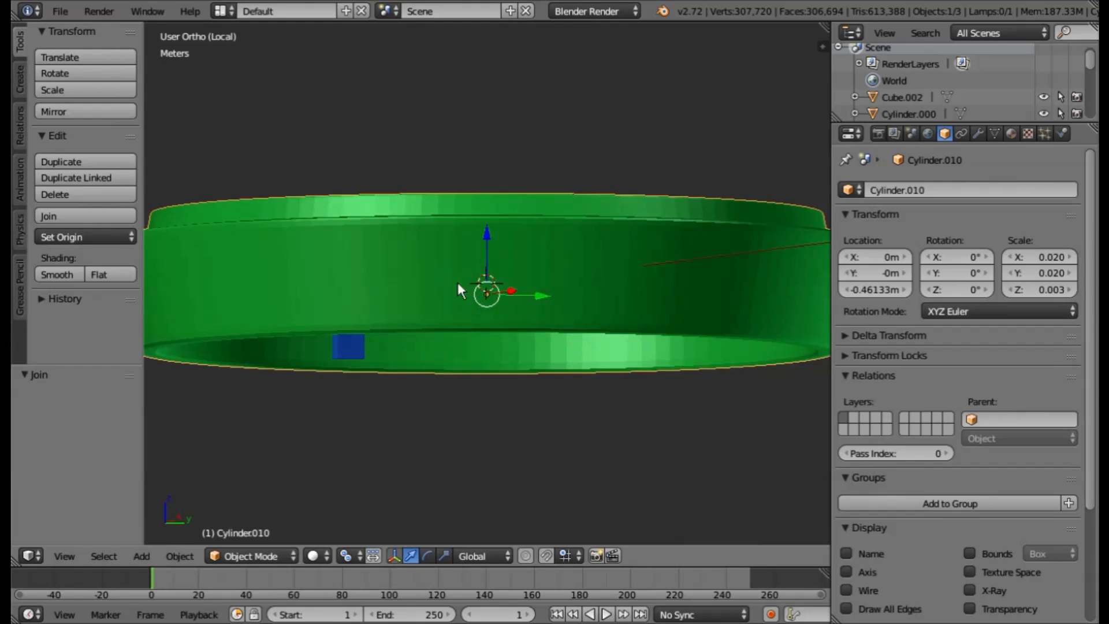
Look over the isolated green ring, leave local view and check the whole assembly briefly in wireframe.
scroll(505, 277, down, 3)
middle_drag(505, 277, 613, 329)
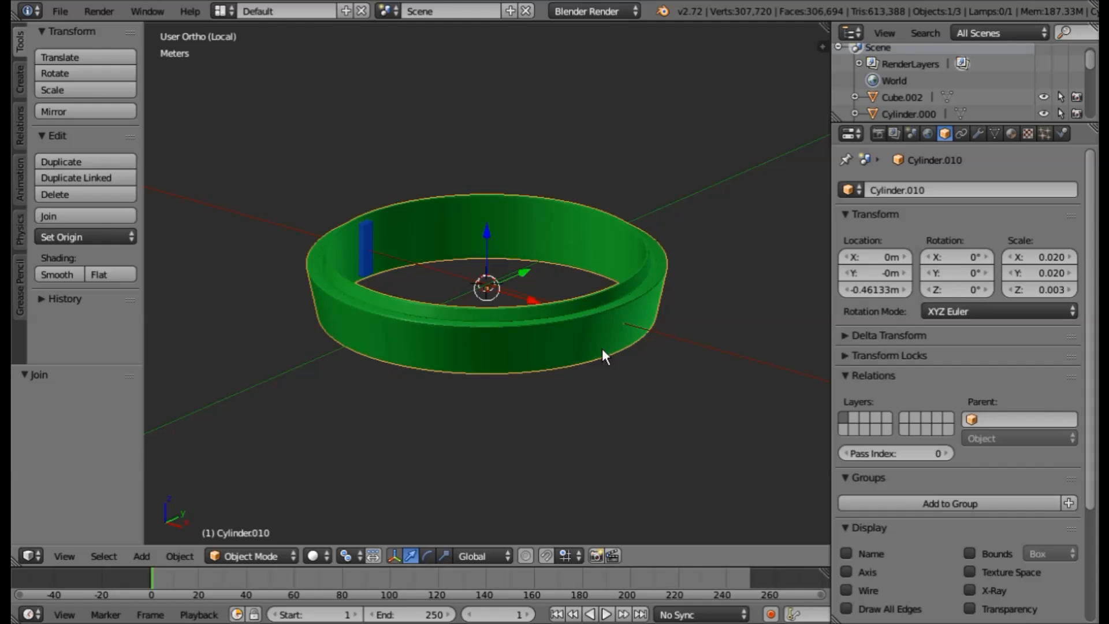
key(KP_Divide)
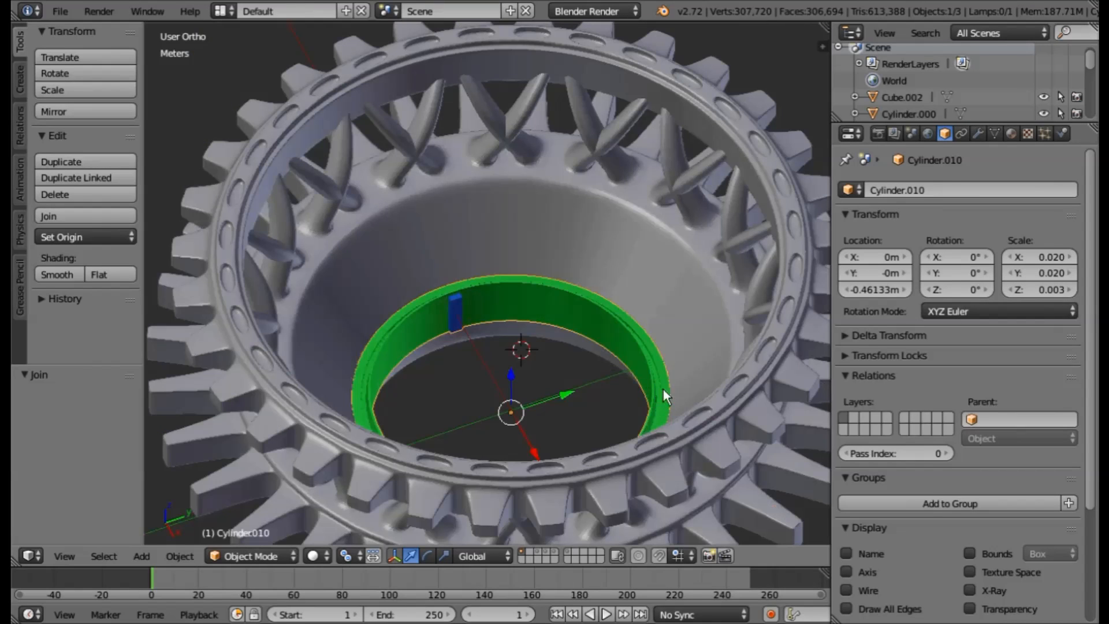
key(z)
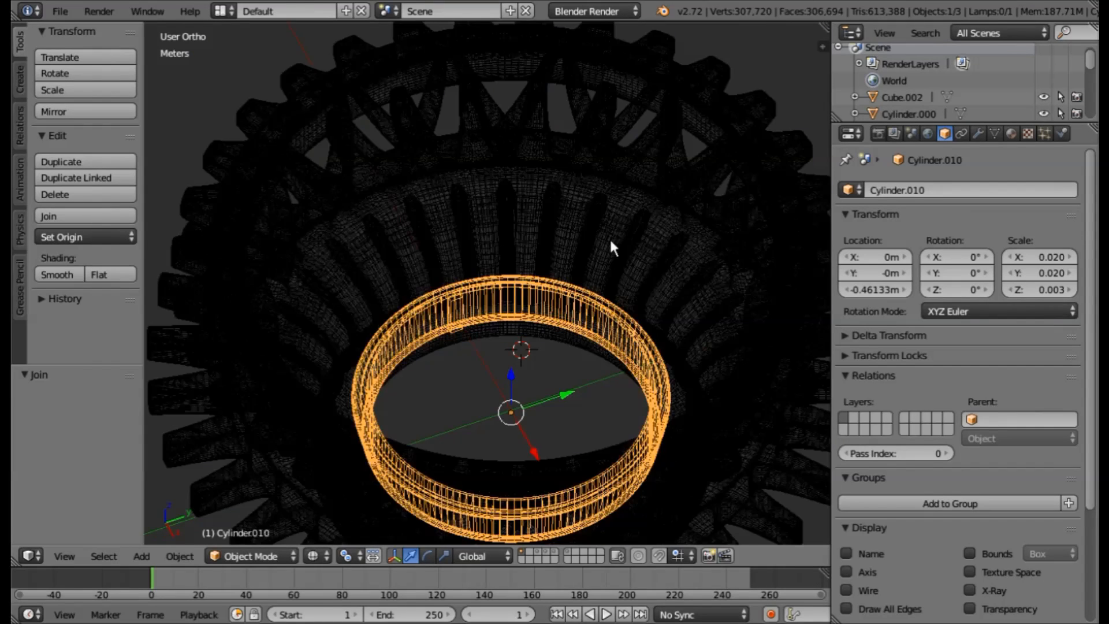
key(z)
Select the joined gear object and apply its Multires modifier.
right_click(609, 245)
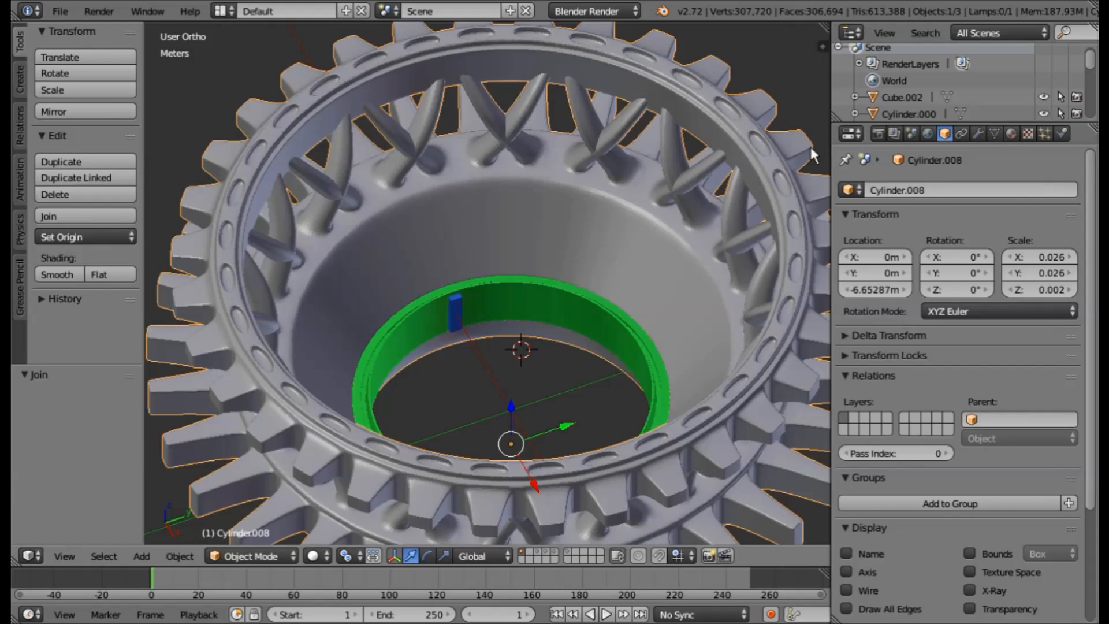
click(979, 134)
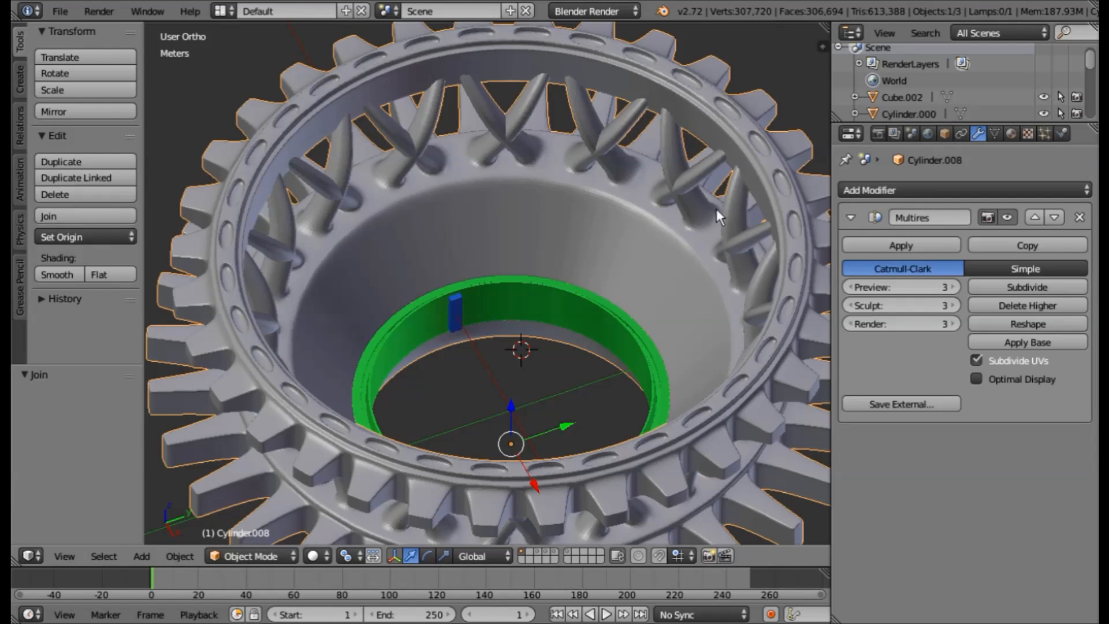
scroll(717, 220, down, 4)
middle_drag(715, 250, 716, 215)
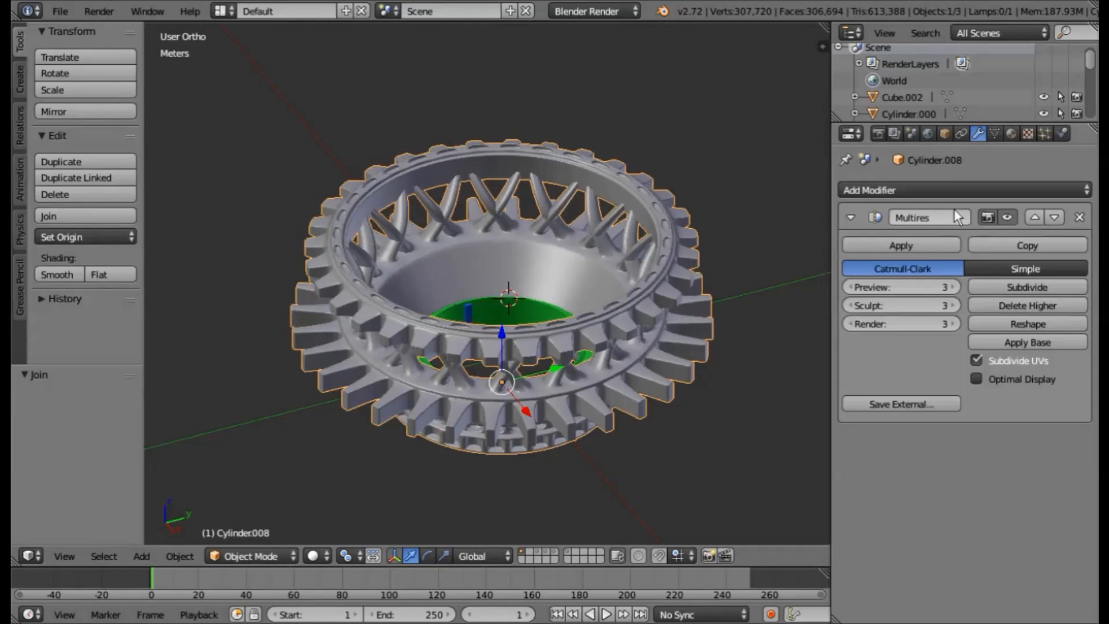
click(915, 243)
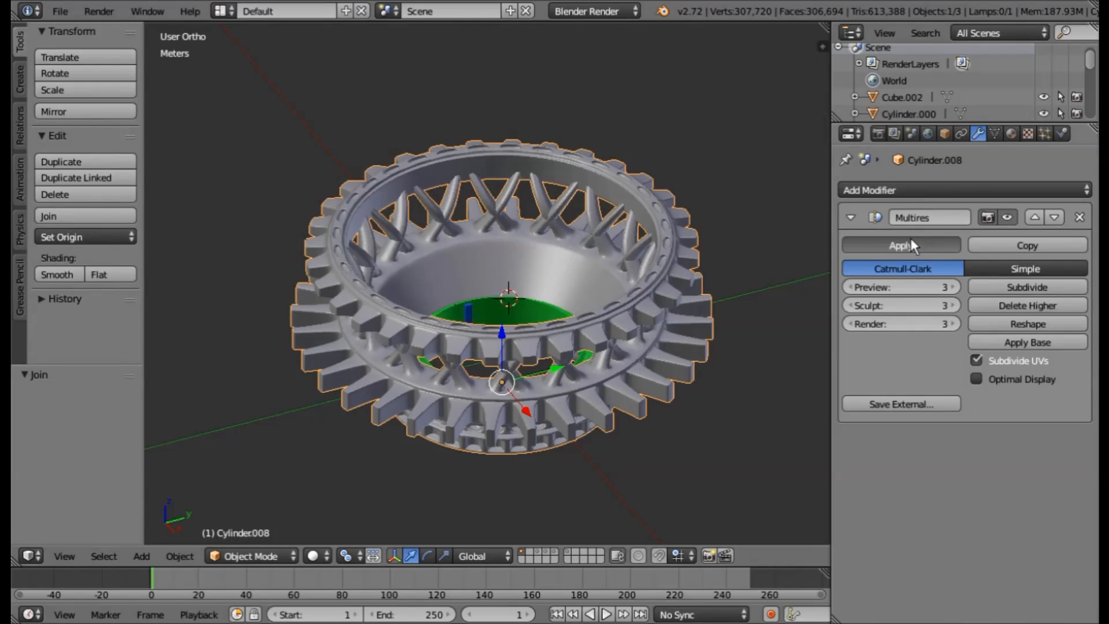
Examine the green ring inside the gear and check its mesh in Edit Mode with all geometry selected.
mouse_move(587, 355)
middle_down()
mouse_move(587, 311)
mouse_move(587, 358)
mouse_move(587, 350)
mouse_move(601, 361)
middle_up()
scroll(585, 348, up, 6)
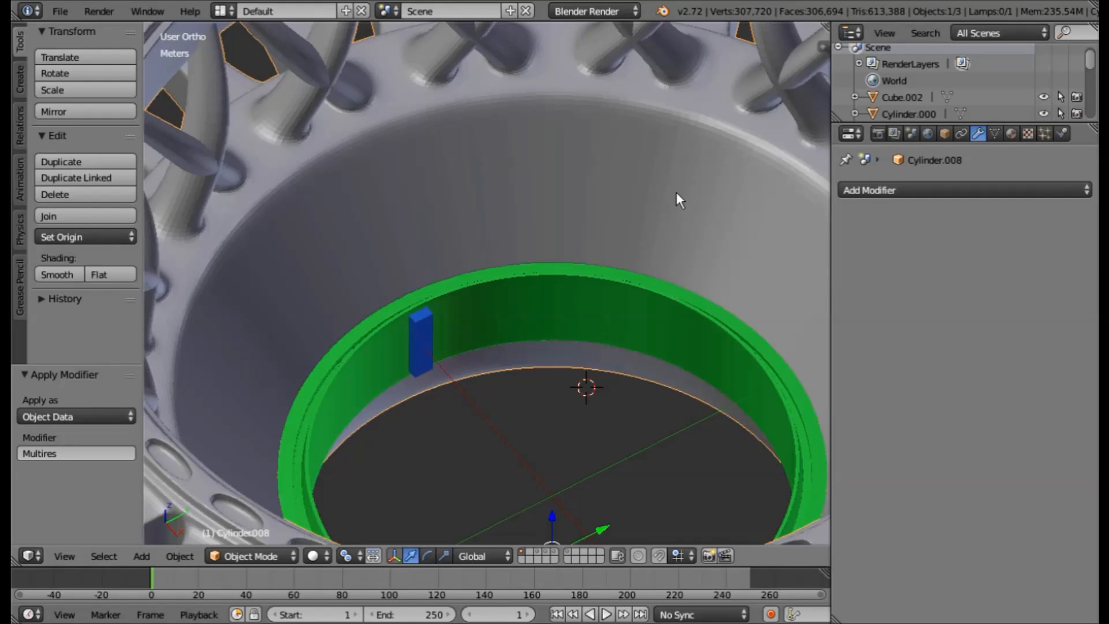
scroll(676, 192, down, 8)
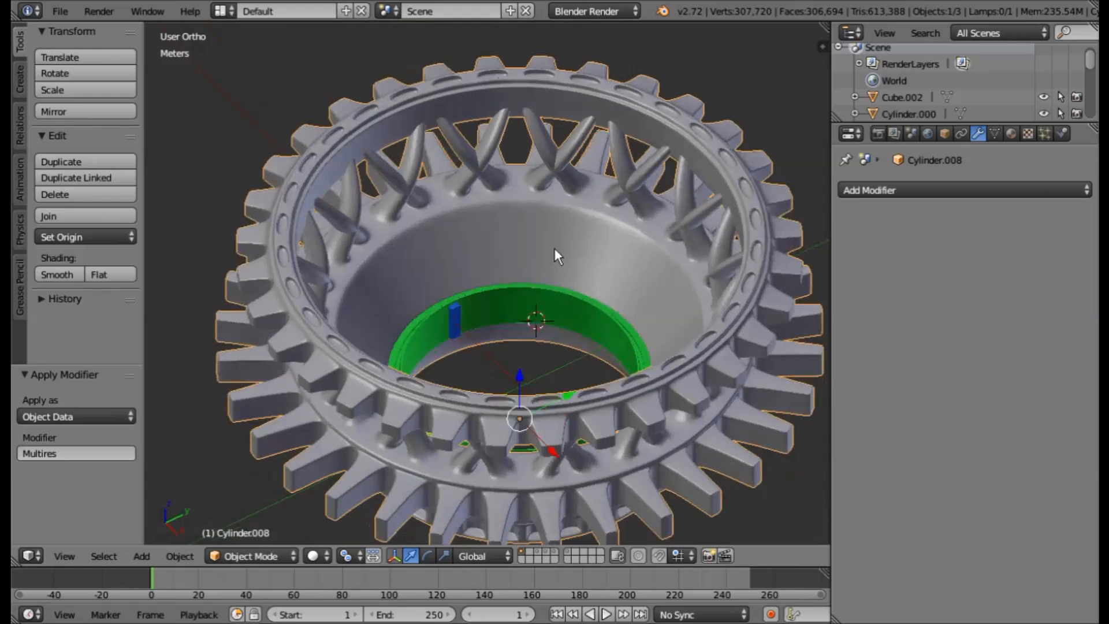
middle_drag(555, 249, 534, 292)
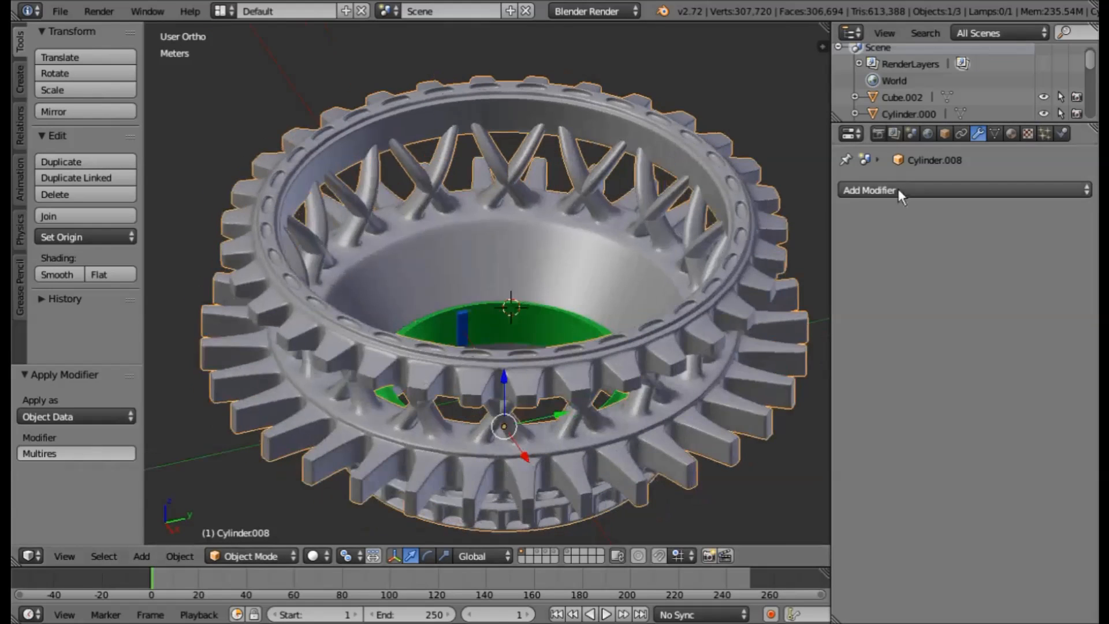
middle_drag(685, 233, 571, 305)
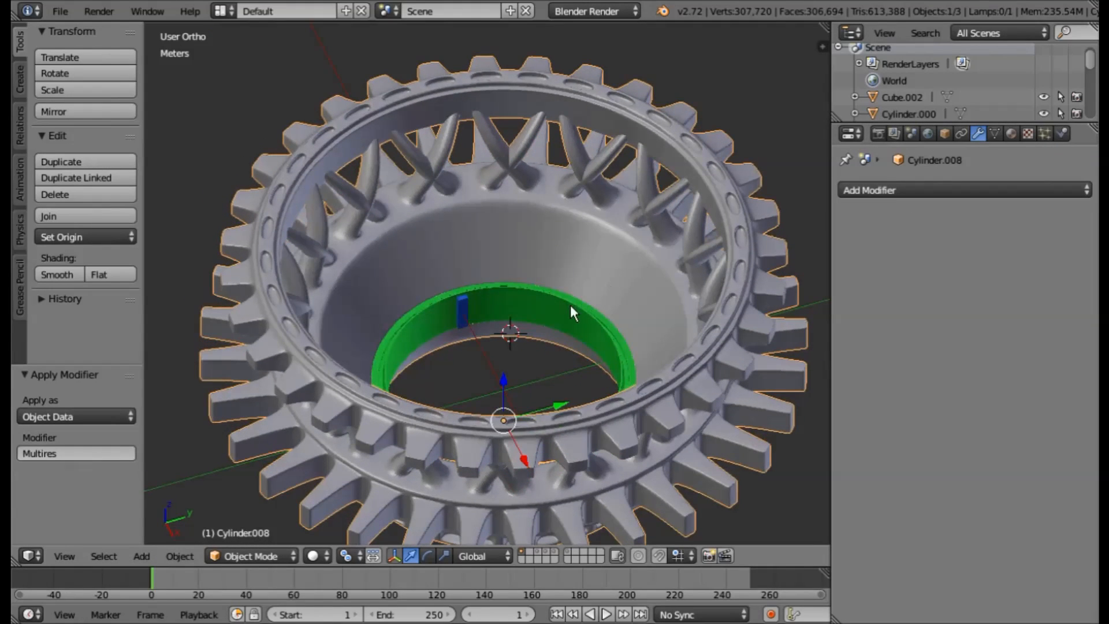
right_click(569, 307)
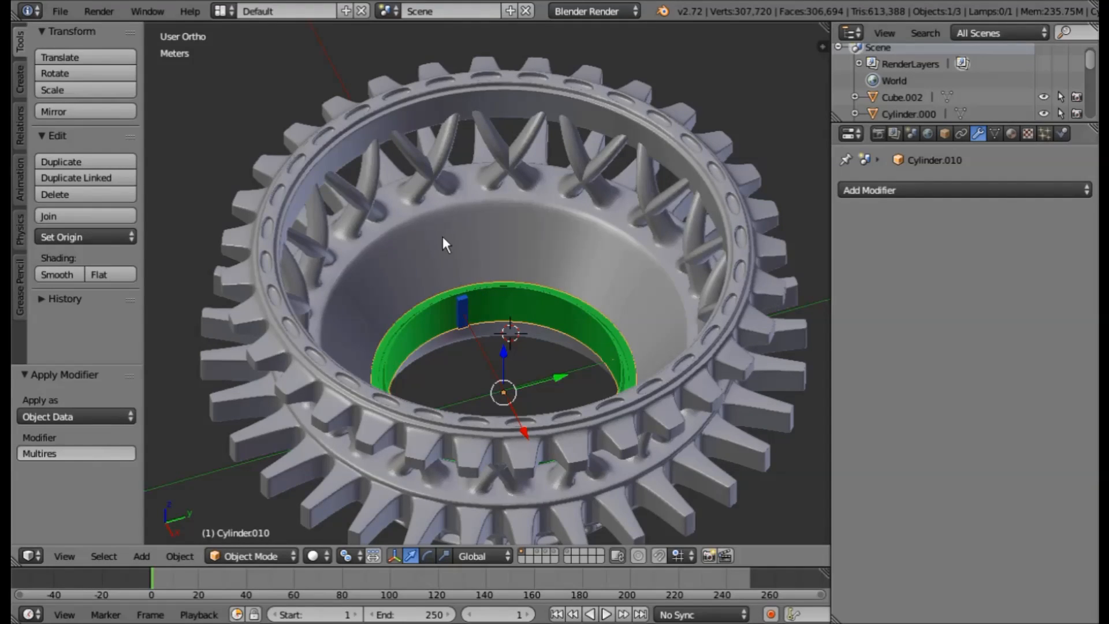
key(Tab)
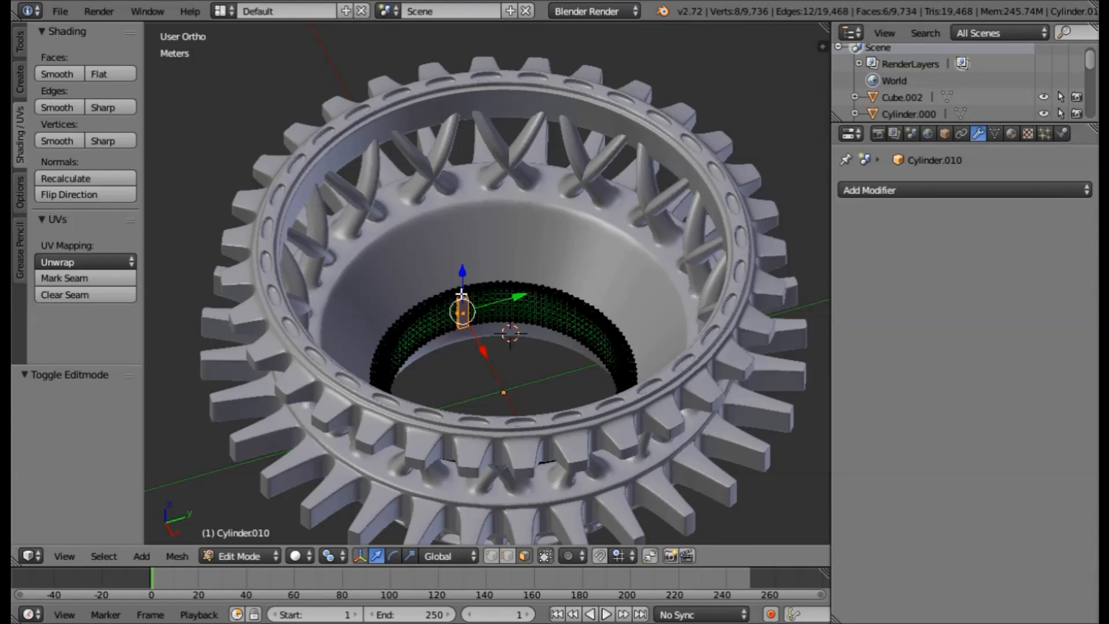
key(a)
key(a)
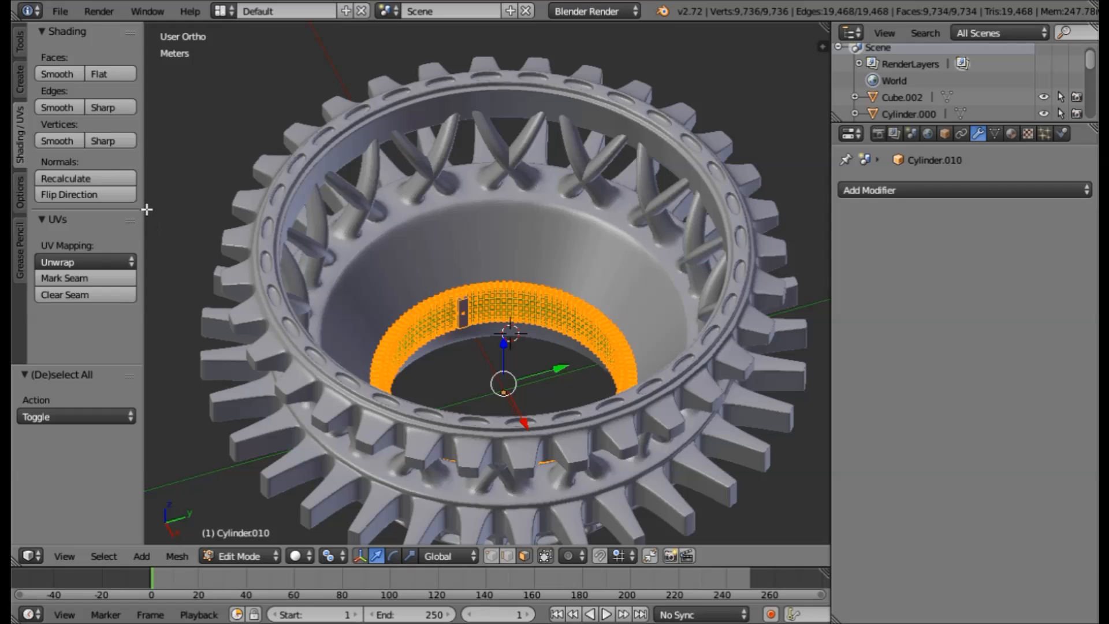
key(Tab)
key(Tab)
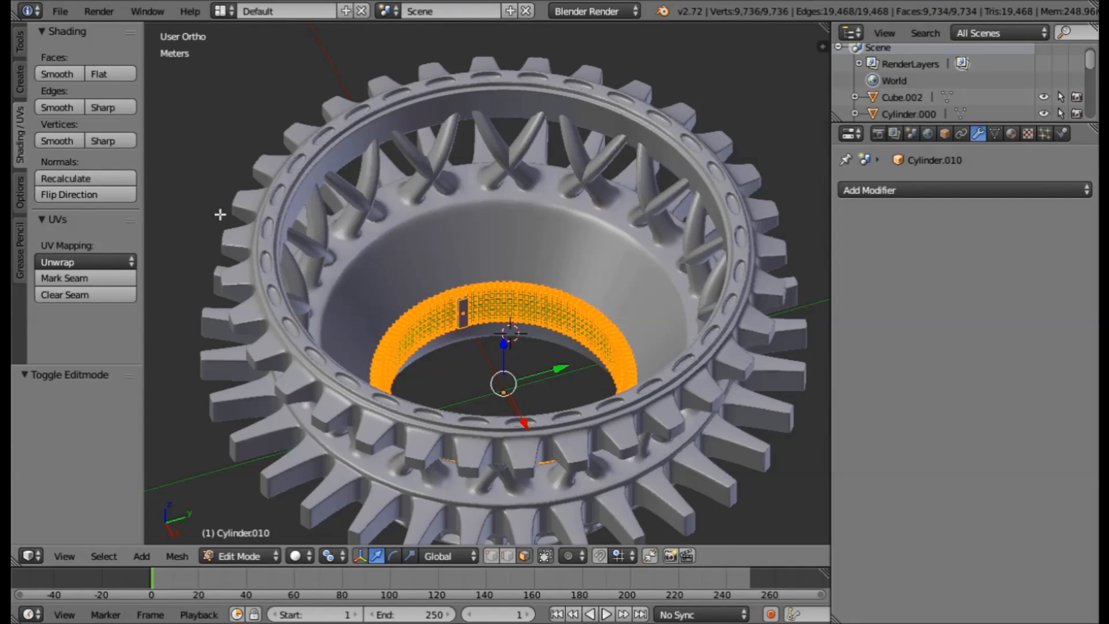
key(Tab)
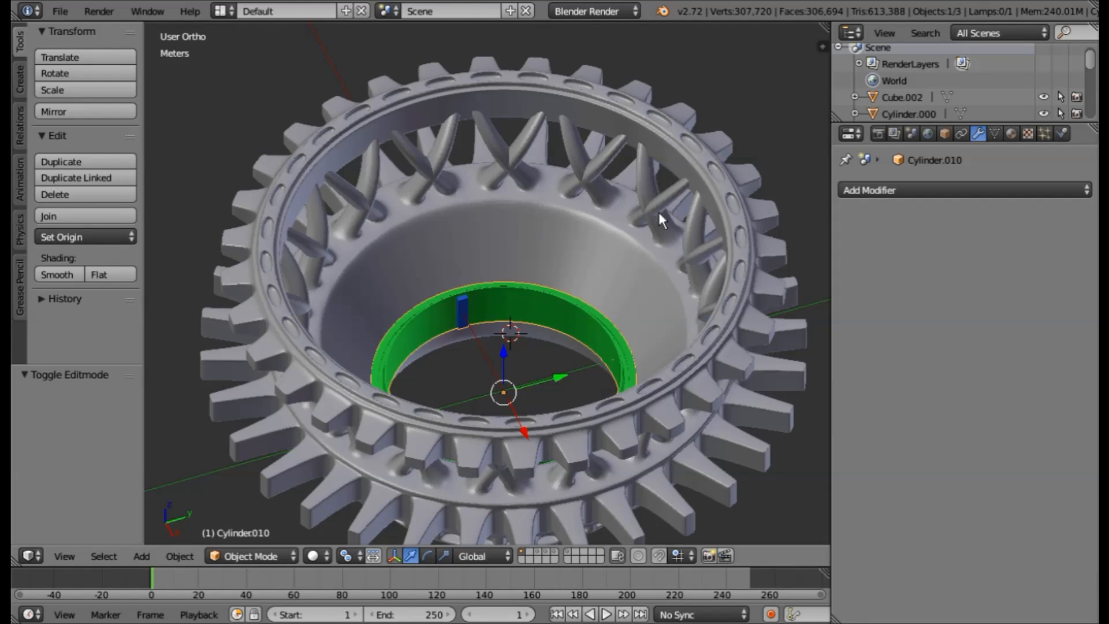
Select the joined gear object and rename it "gear thing".
right_click(645, 243)
middle_drag(642, 373, 684, 319)
key(z)
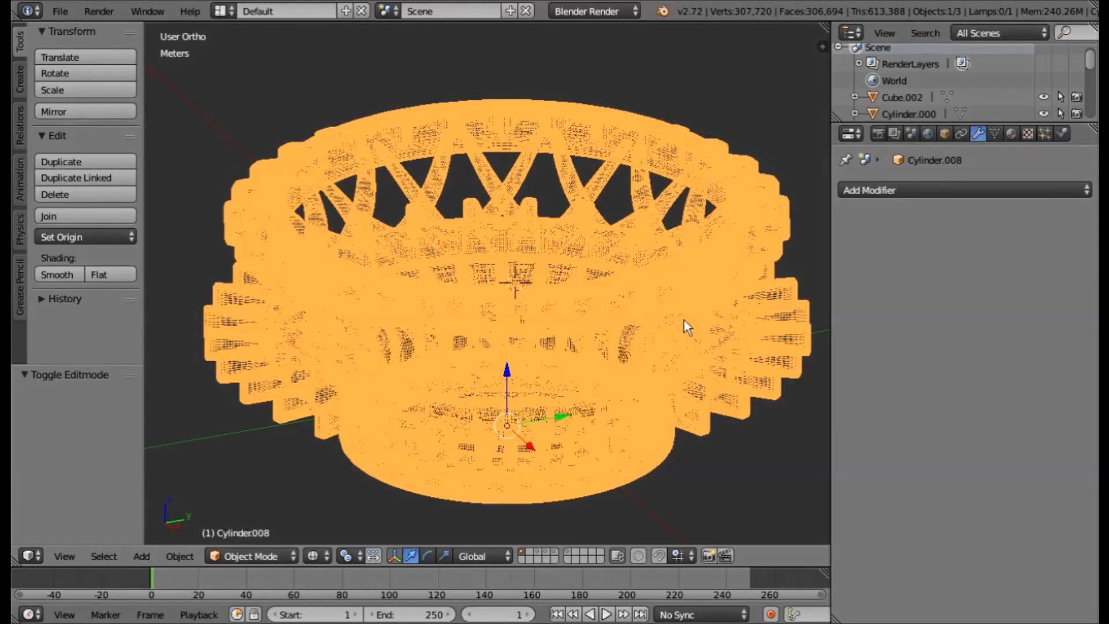
key(z)
mouse_move(684, 328)
middle_down()
mouse_move(680, 303)
mouse_move(685, 349)
middle_up()
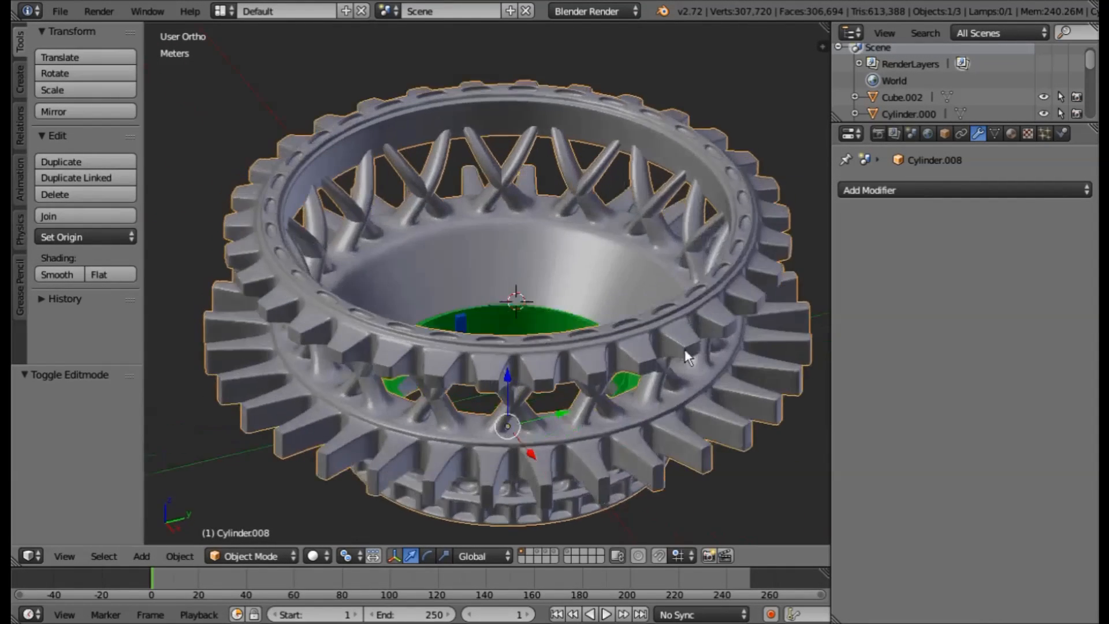
click(945, 135)
click(943, 186)
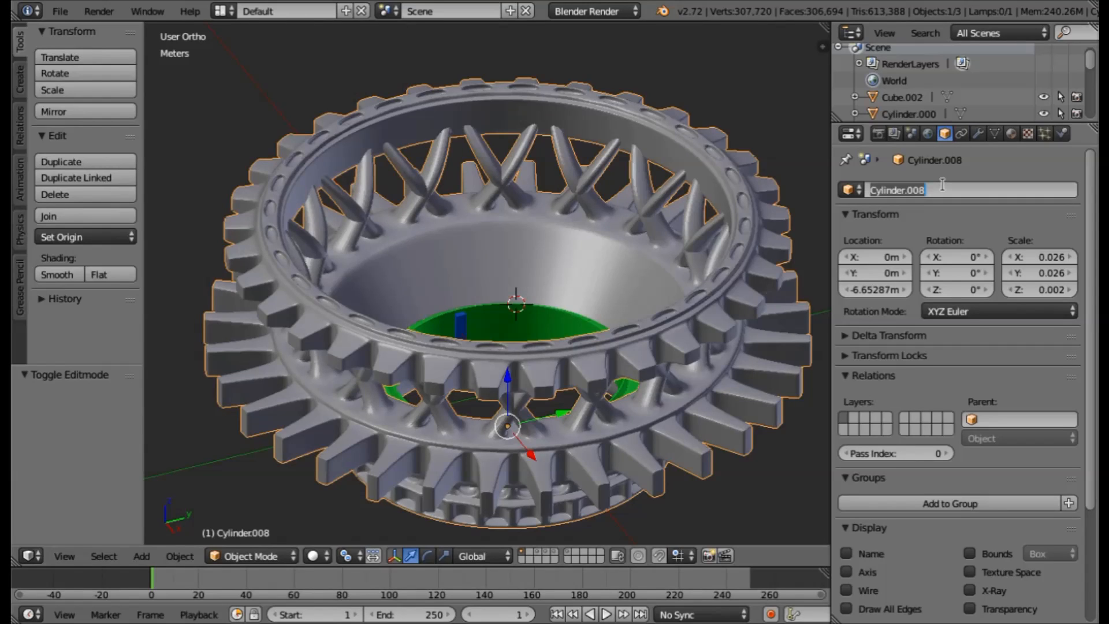
text(g)
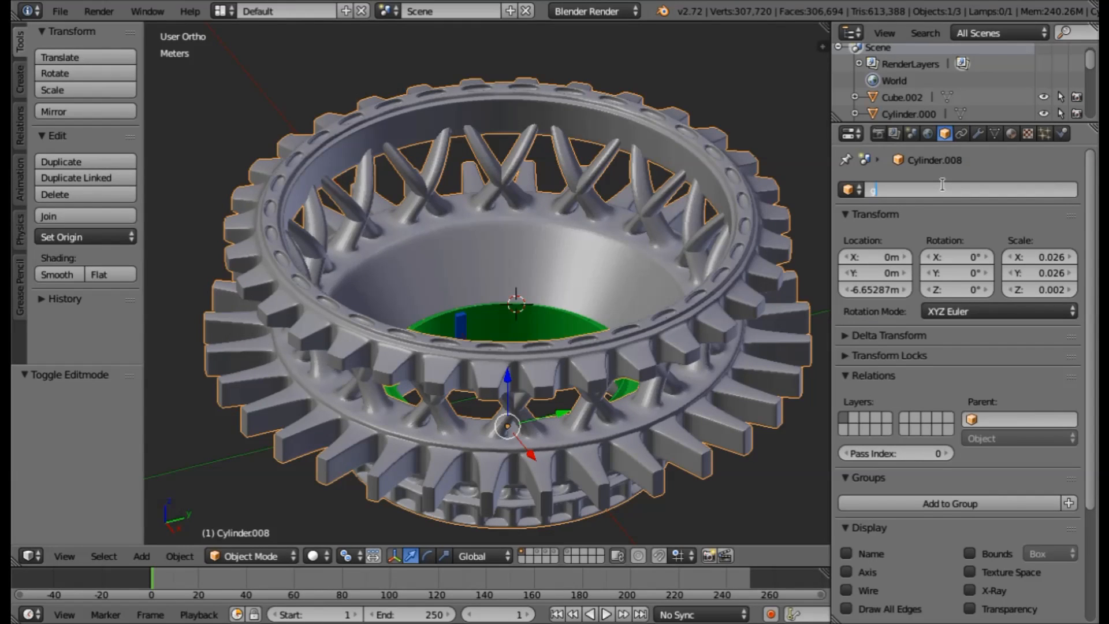
text(ear thing)
key(Return)
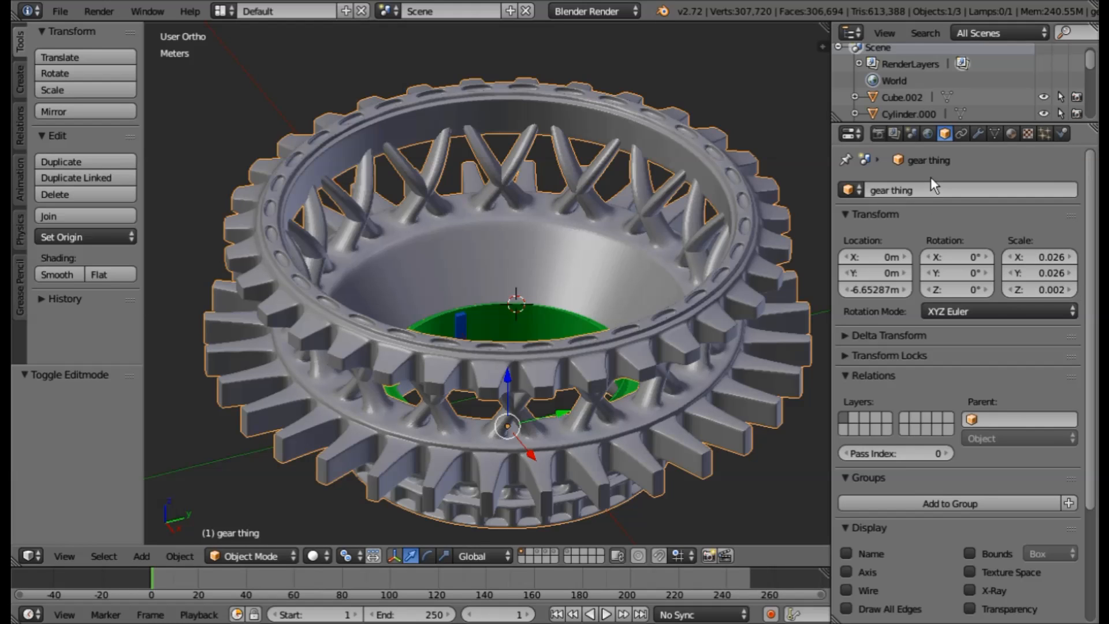
Select the green inner ring and rename it "ring thing".
middle_drag(572, 445, 566, 295)
right_click(567, 296)
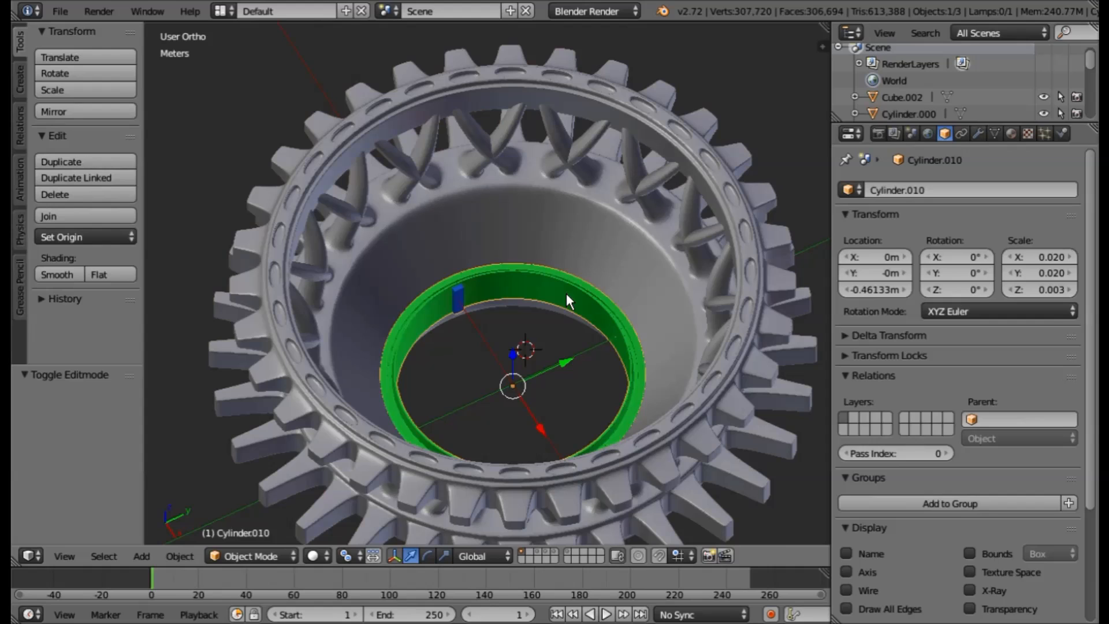
click(879, 191)
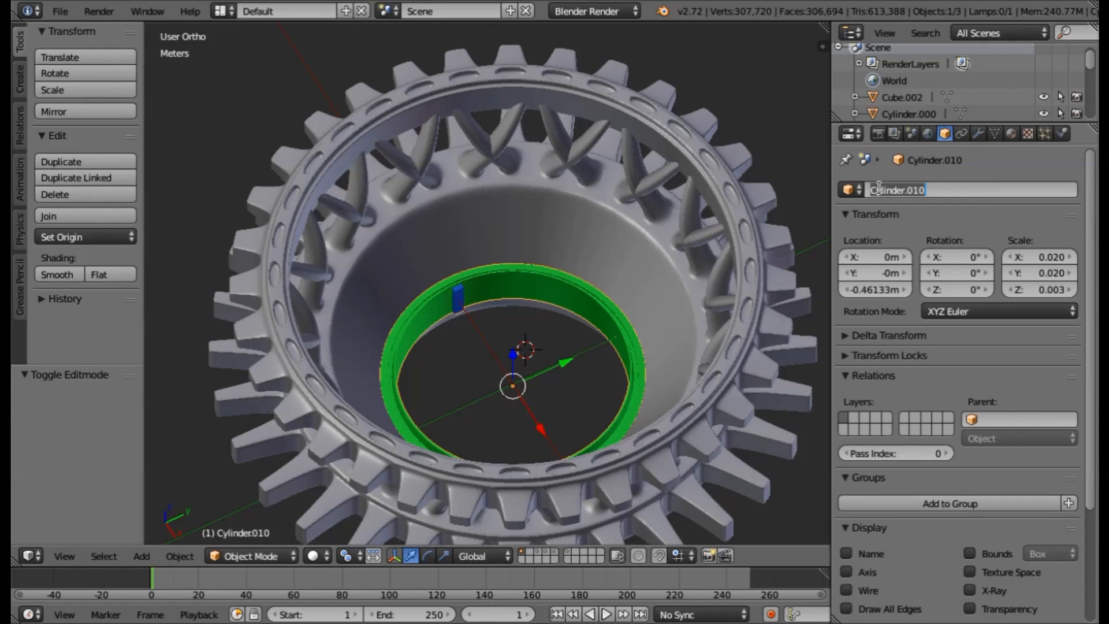
text(ring thin)
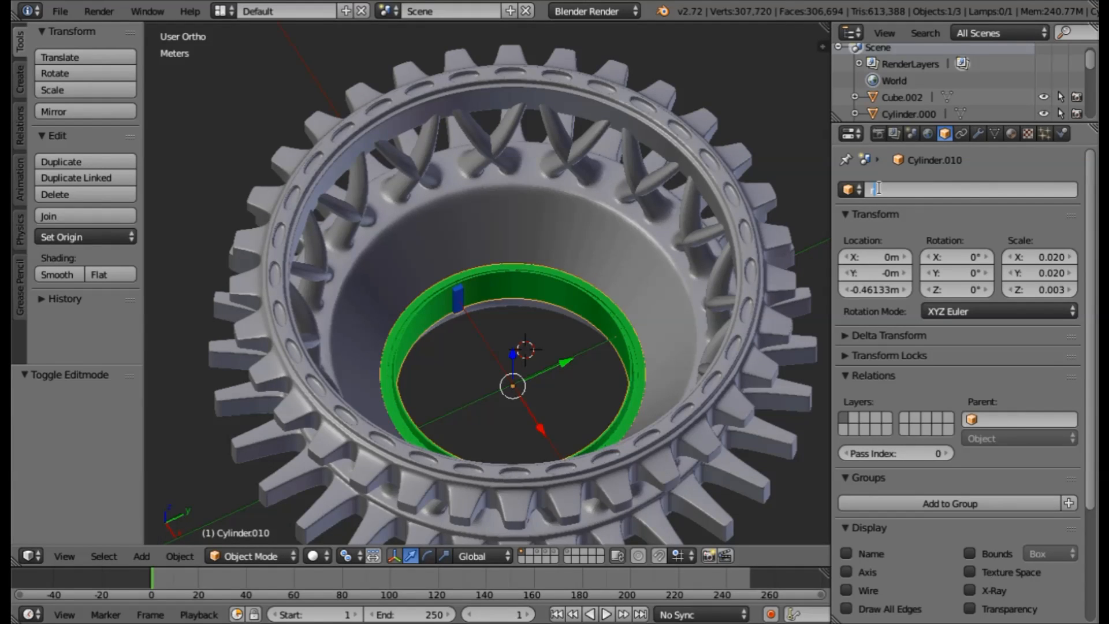
text(g)
key(Return)
Add a Boolean modifier to the green ring.
click(980, 130)
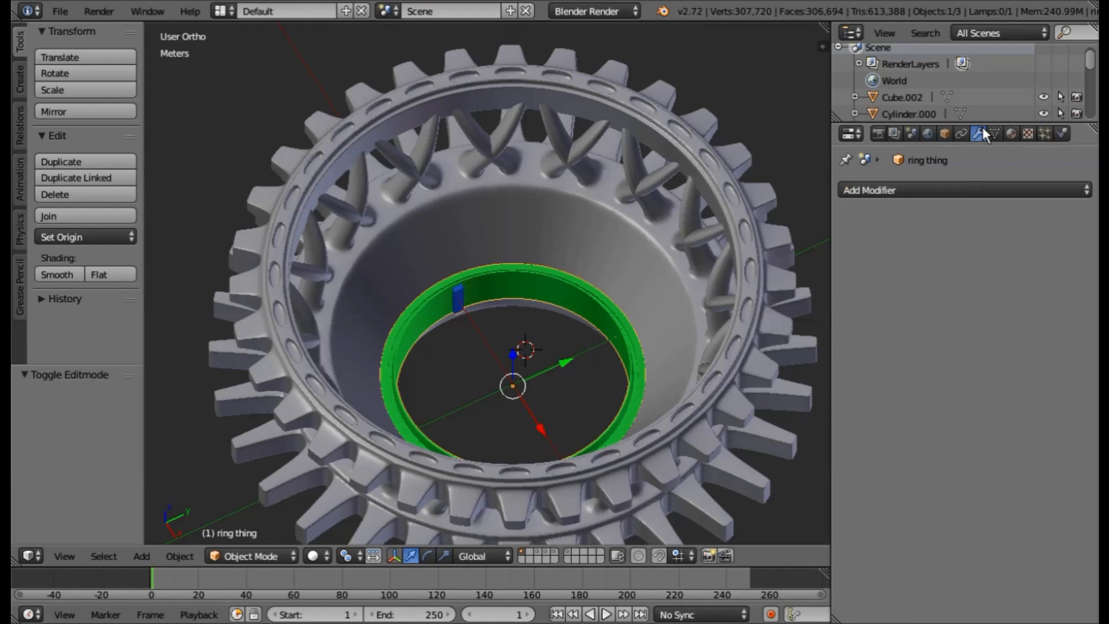
click(962, 188)
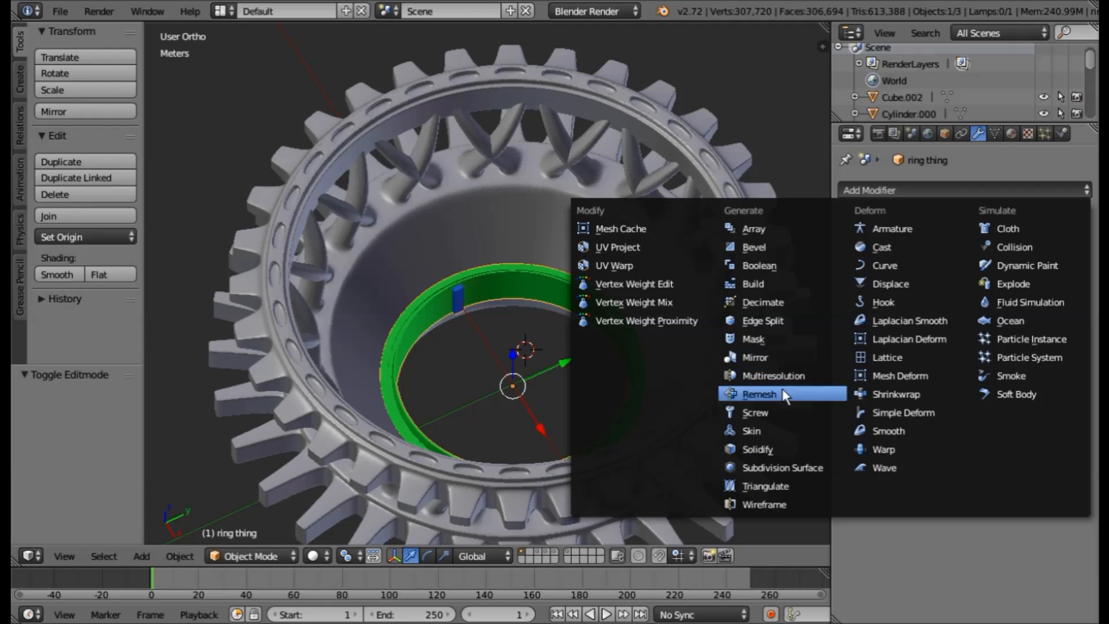
key(Escape)
click(873, 190)
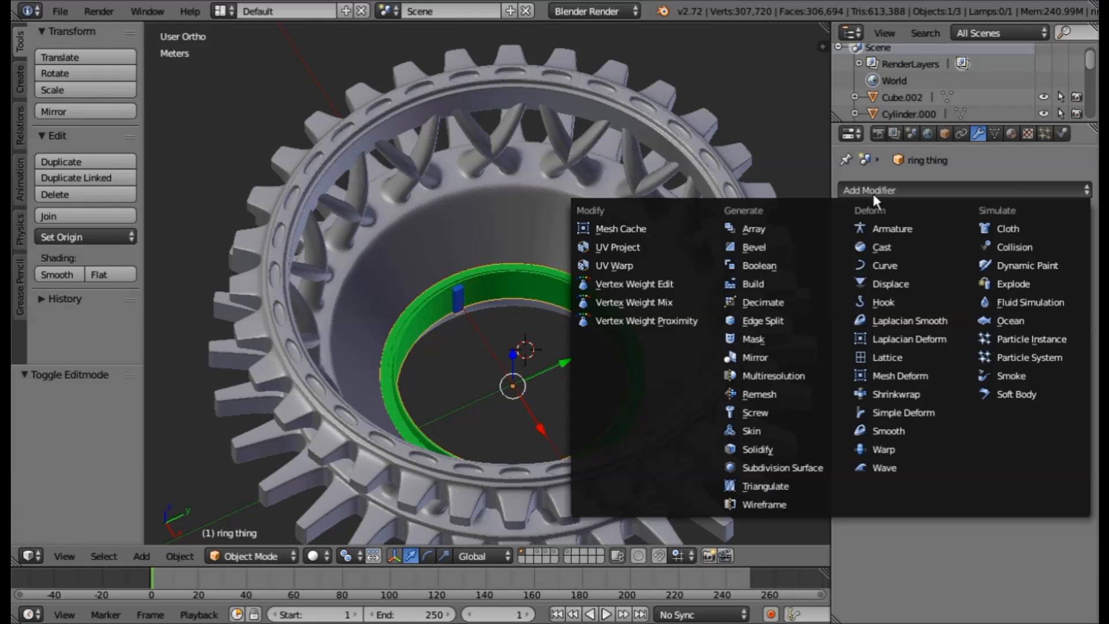
click(823, 264)
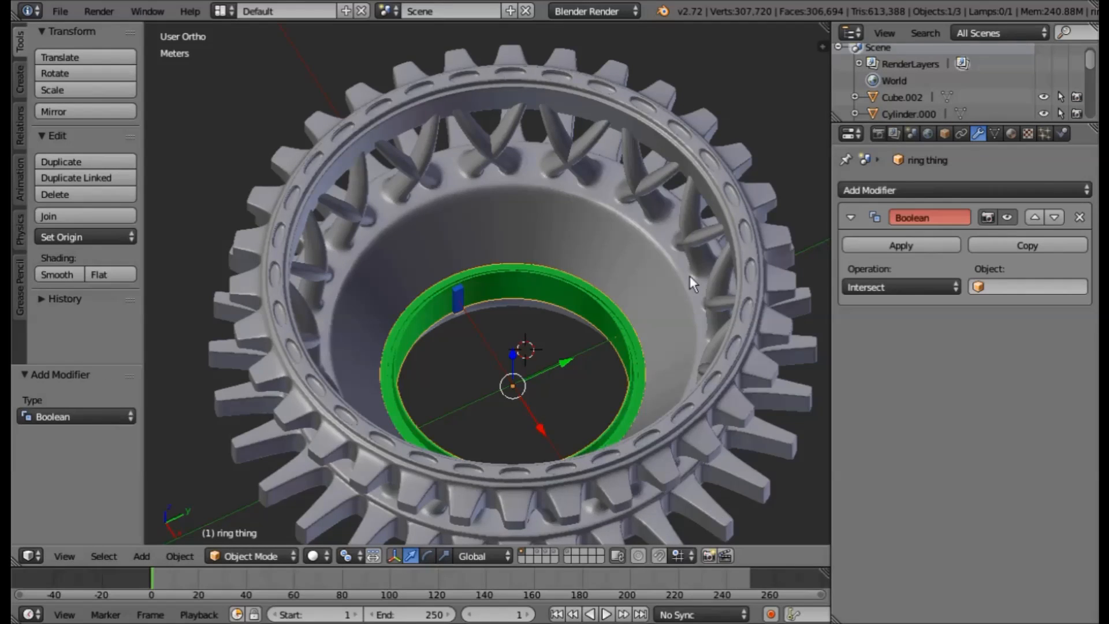
Inspect how the green ring sits inside the gear and select the gear object.
scroll(690, 275, down, 2)
middle_drag(690, 266, 688, 243)
scroll(689, 243, up, 5)
scroll(686, 242, down, 5)
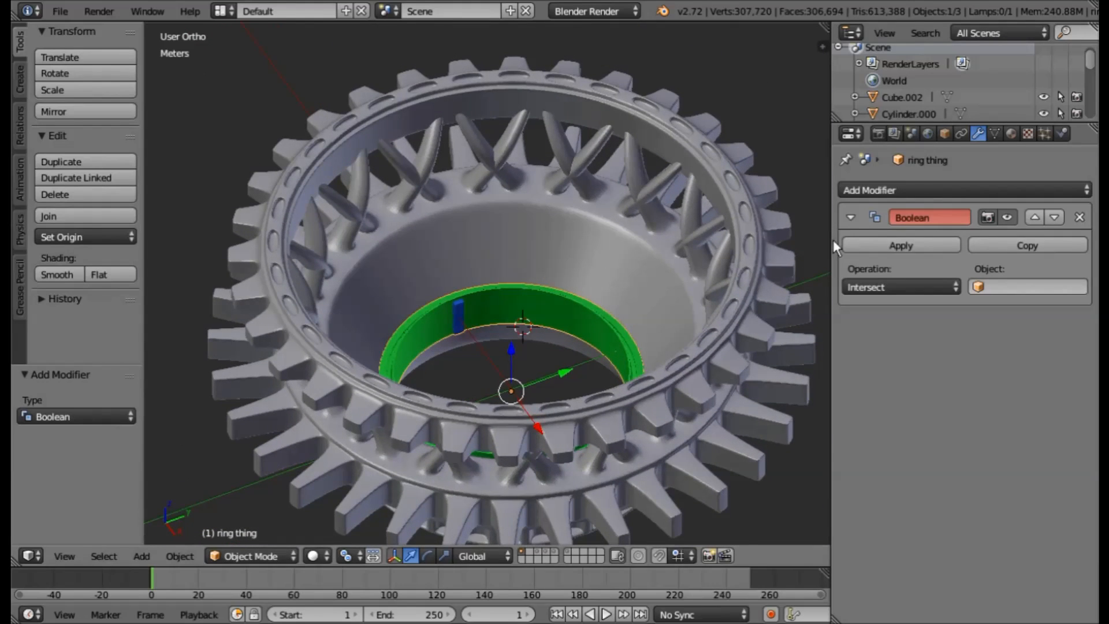
right_click(703, 260)
click(931, 187)
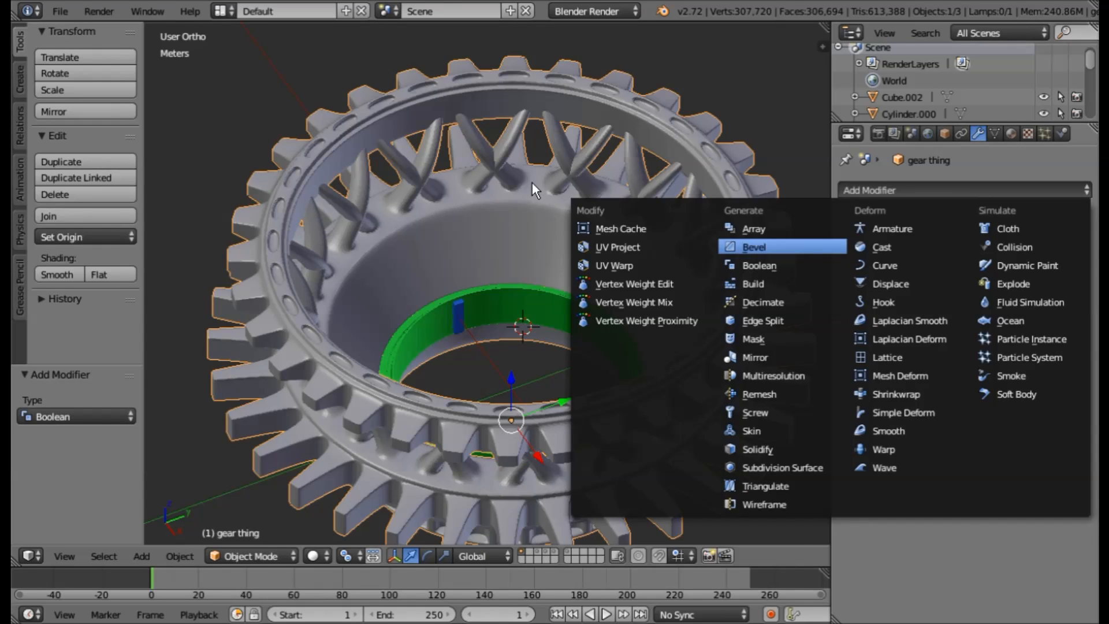
key(Return)
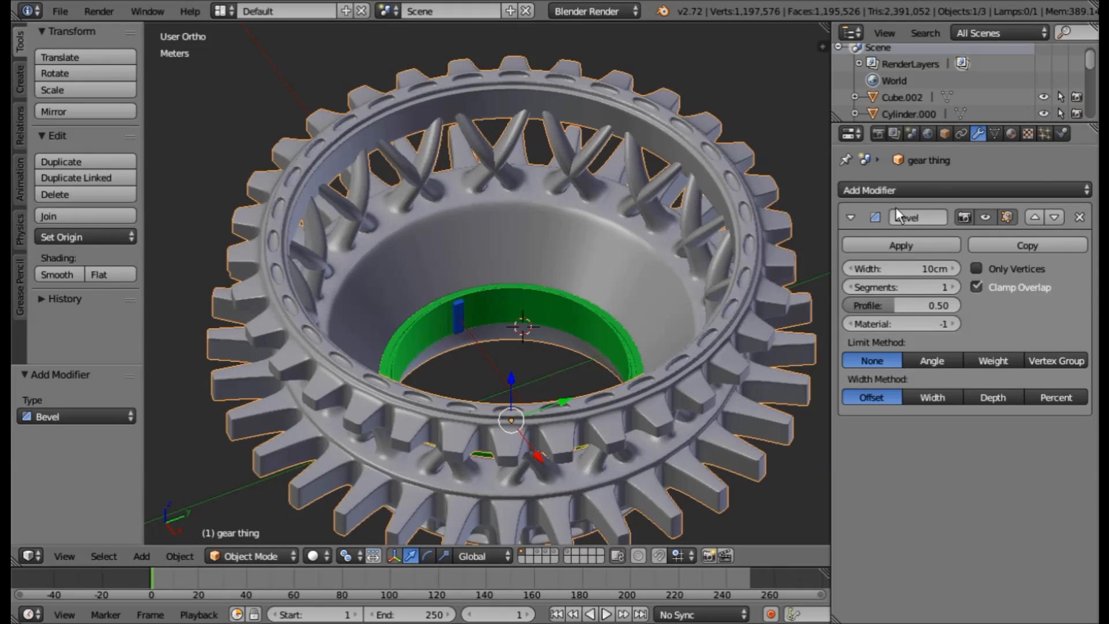
click(1079, 217)
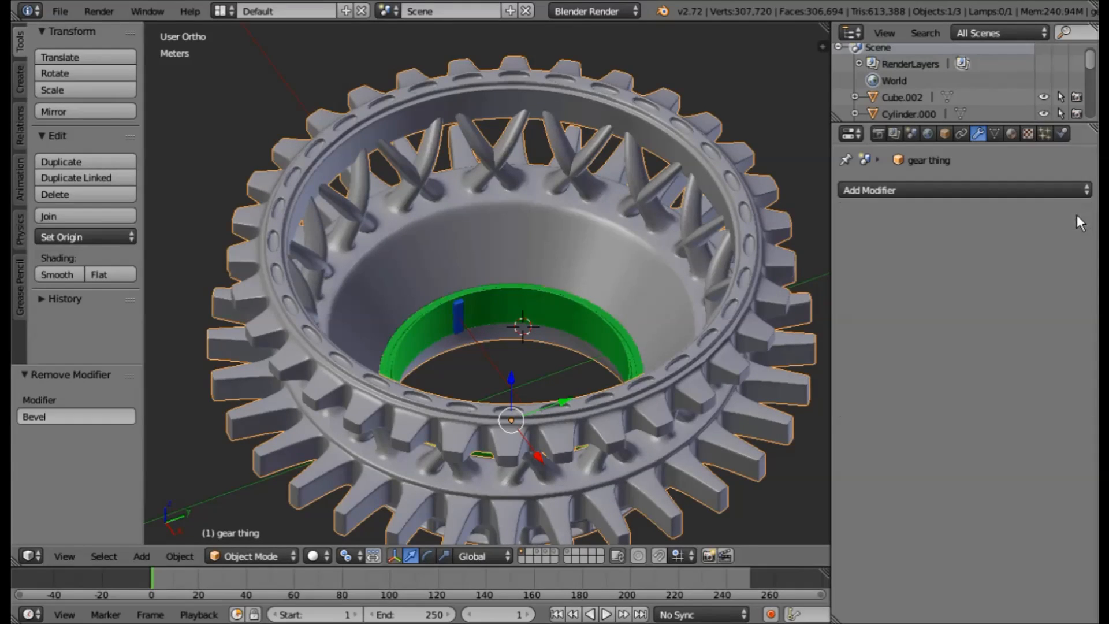
Add a Boolean modifier to the gear object and reselect the green ring.
click(981, 194)
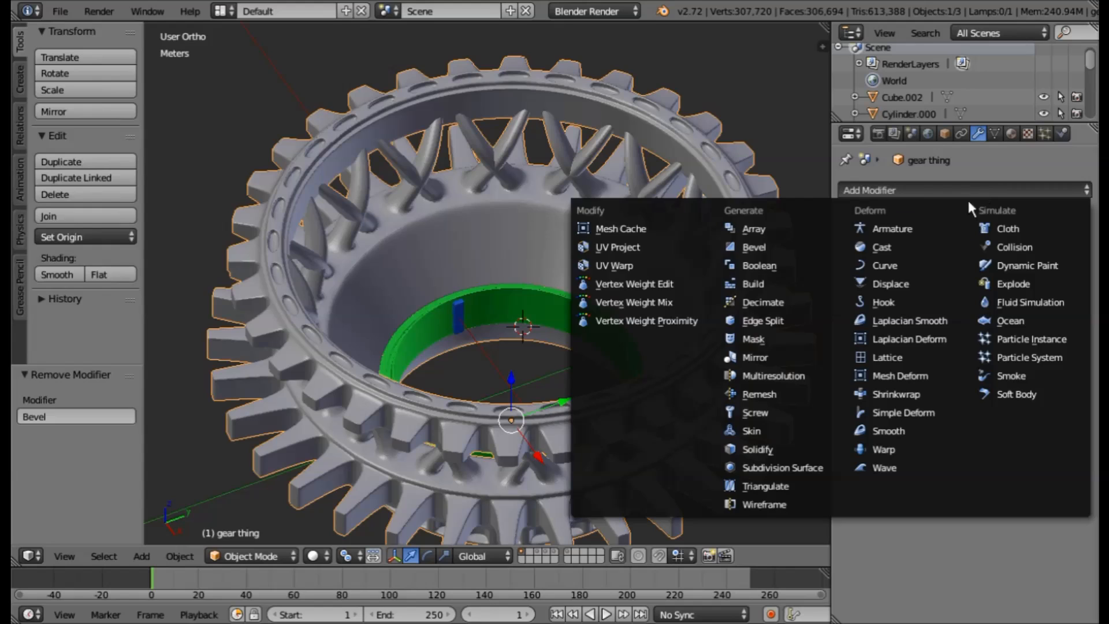
click(766, 267)
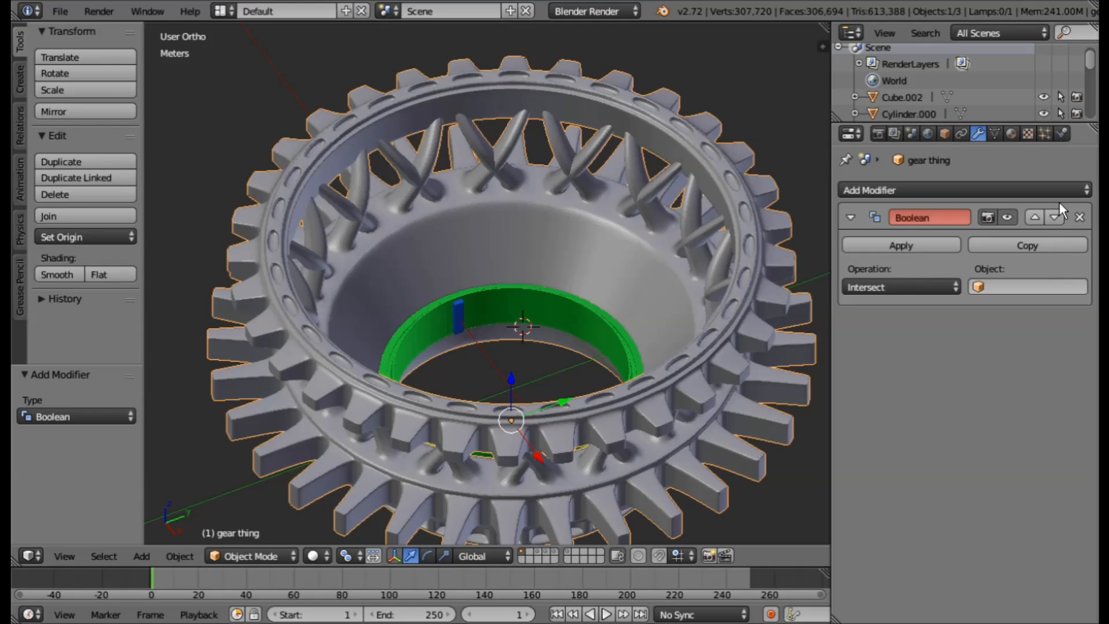
right_click(584, 327)
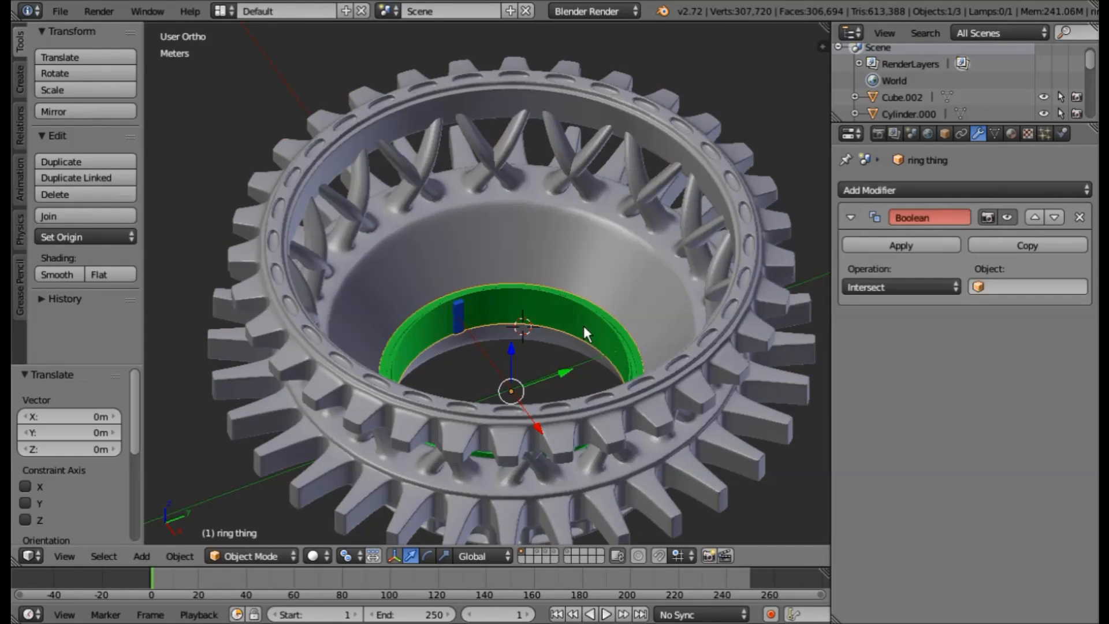
Remove the green ring's Boolean modifier and set the gear object's Boolean operation to Union.
click(1079, 217)
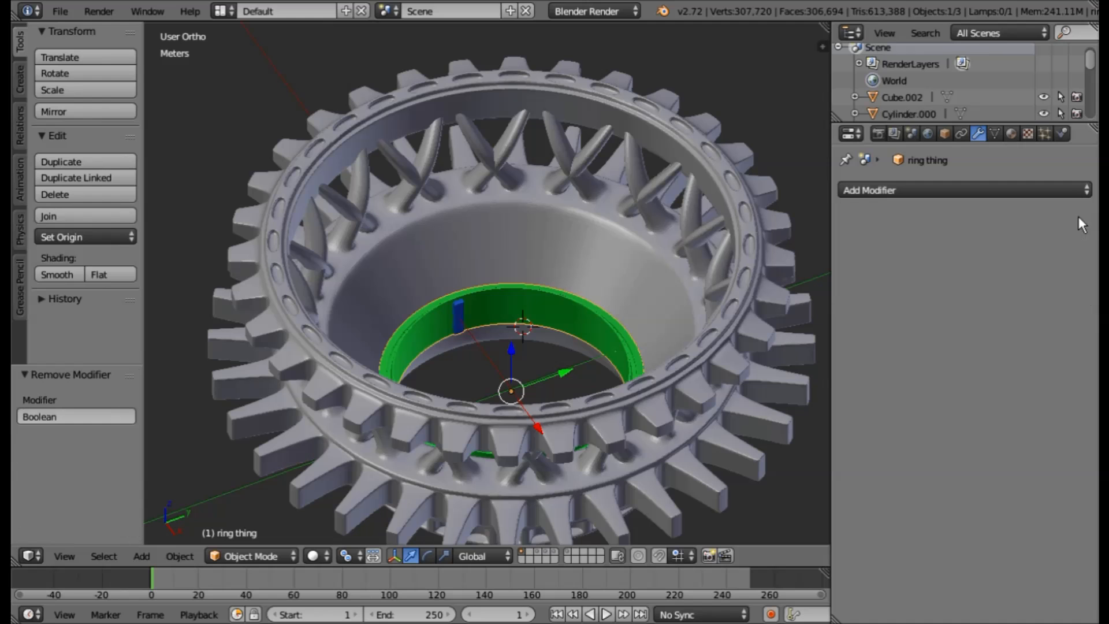
middle_drag(538, 287, 551, 275)
scroll(529, 274, up, 2)
right_click(535, 243)
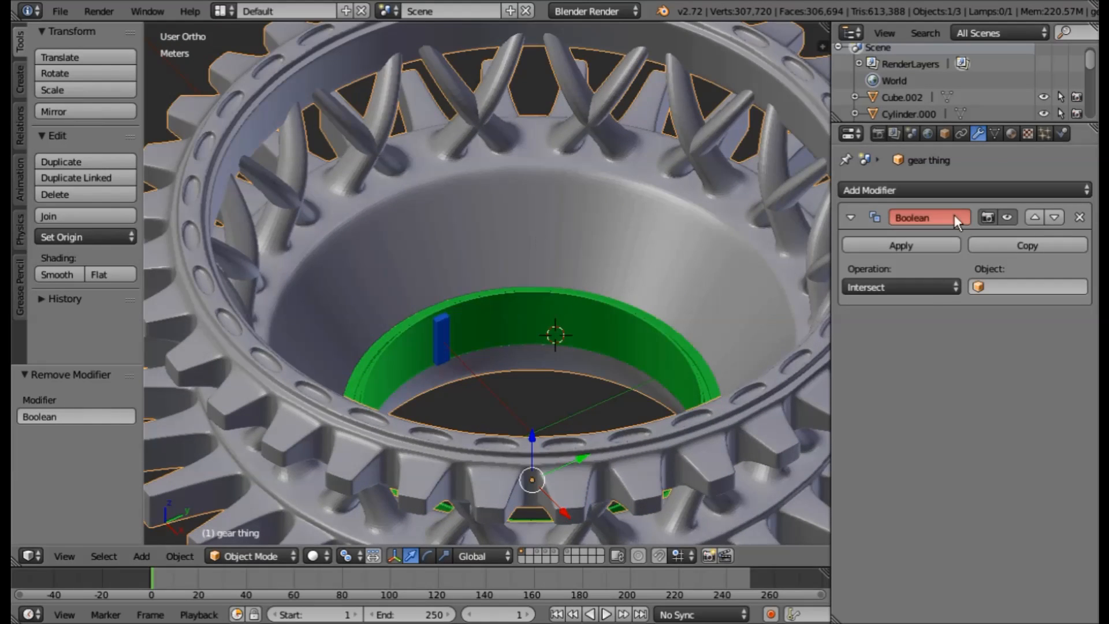
click(934, 289)
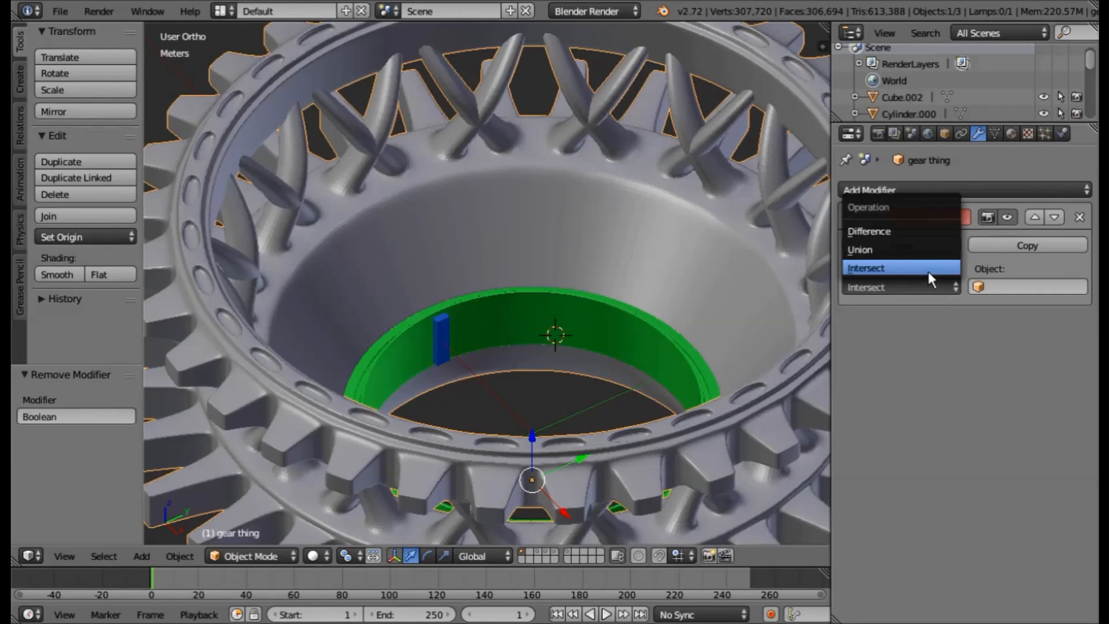
click(926, 250)
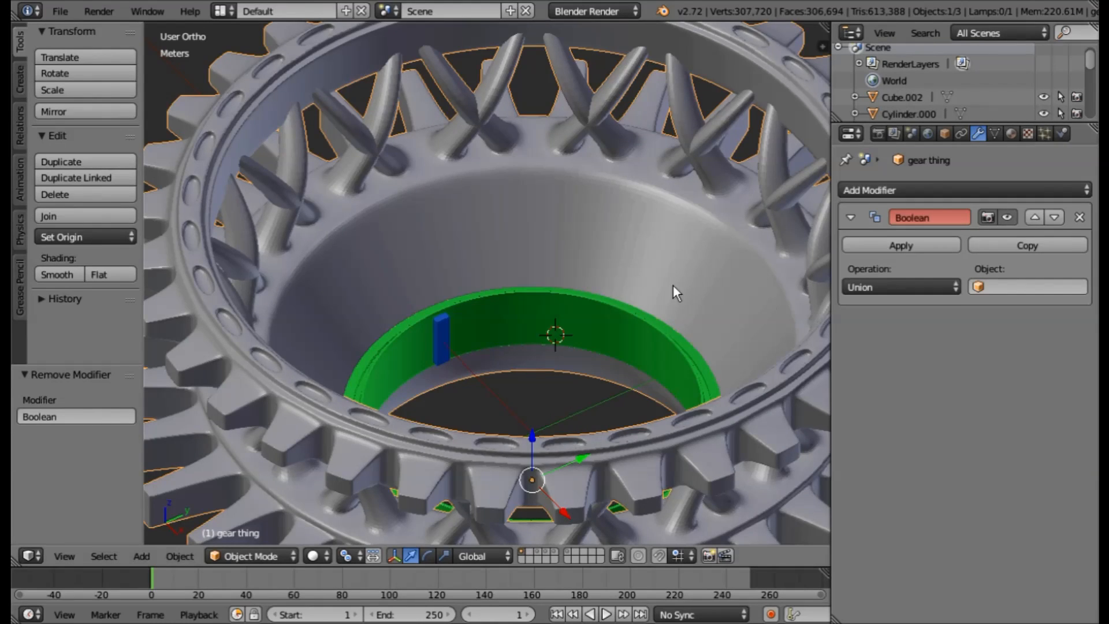
Set "ring thing" as the target object of the gear's Union Boolean and apply the modifier.
scroll(662, 271, down, 3)
middle_drag(650, 259, 622, 263)
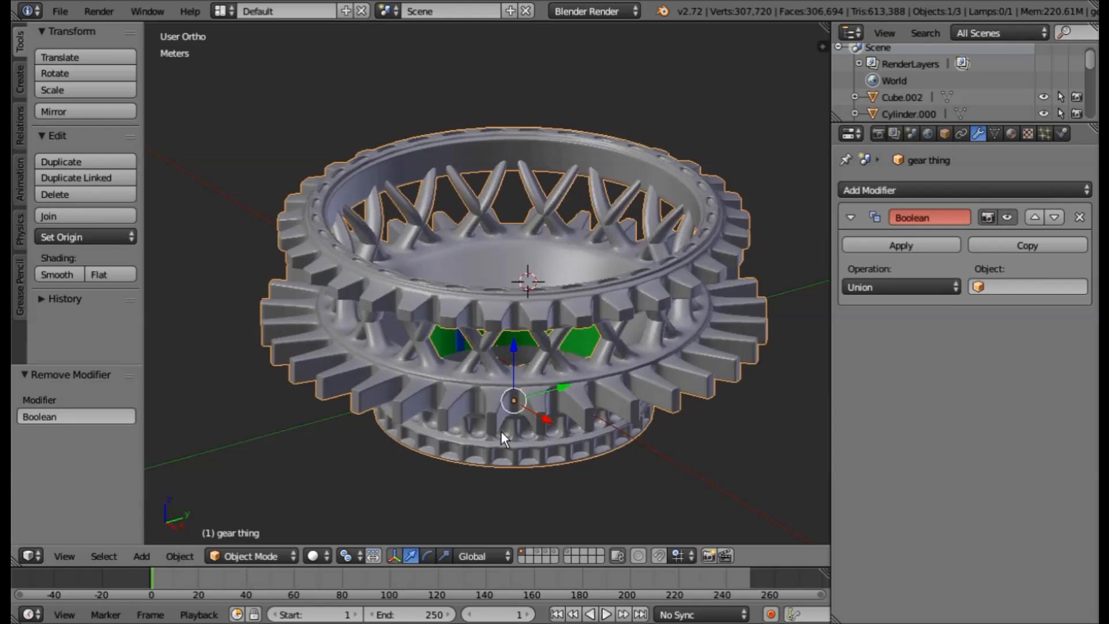
key(KP_5)
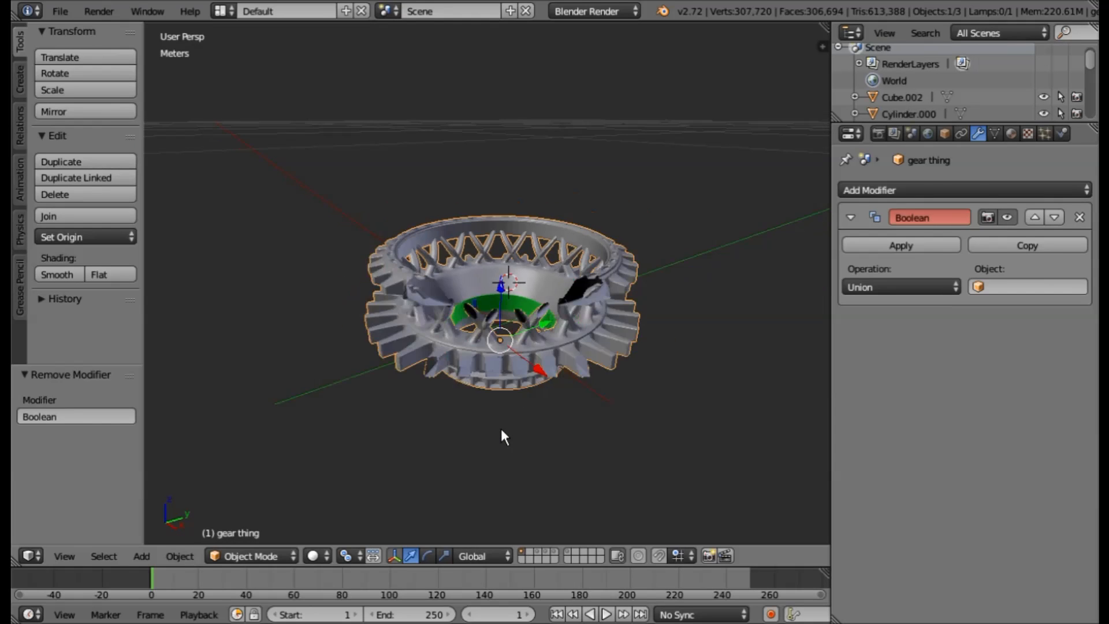
scroll(501, 420, up, 2)
middle_drag(519, 428, 531, 324)
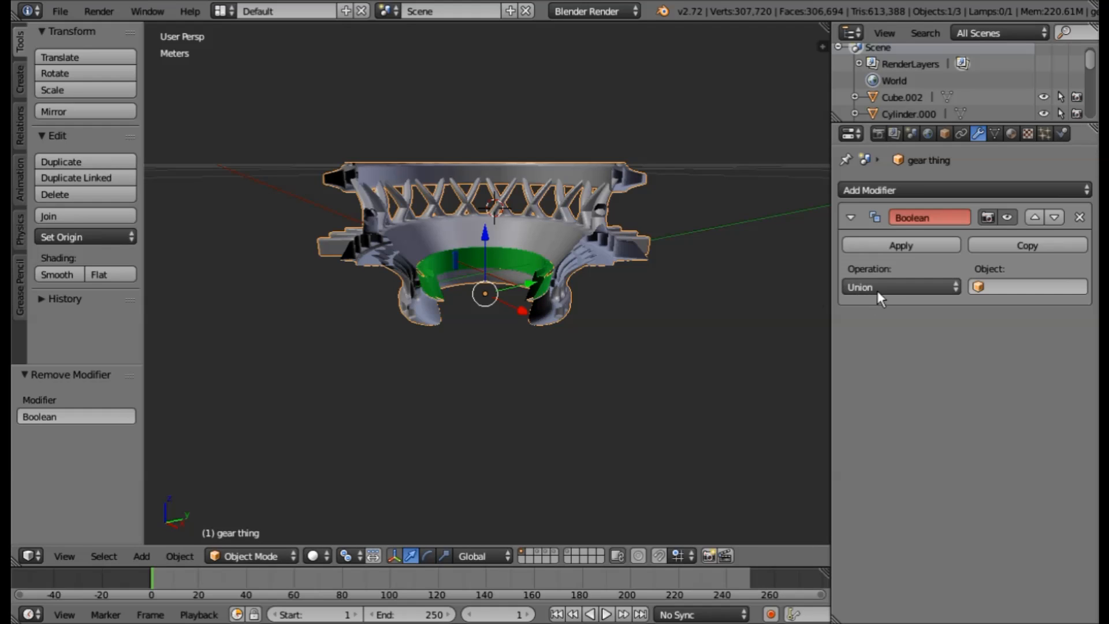
click(997, 286)
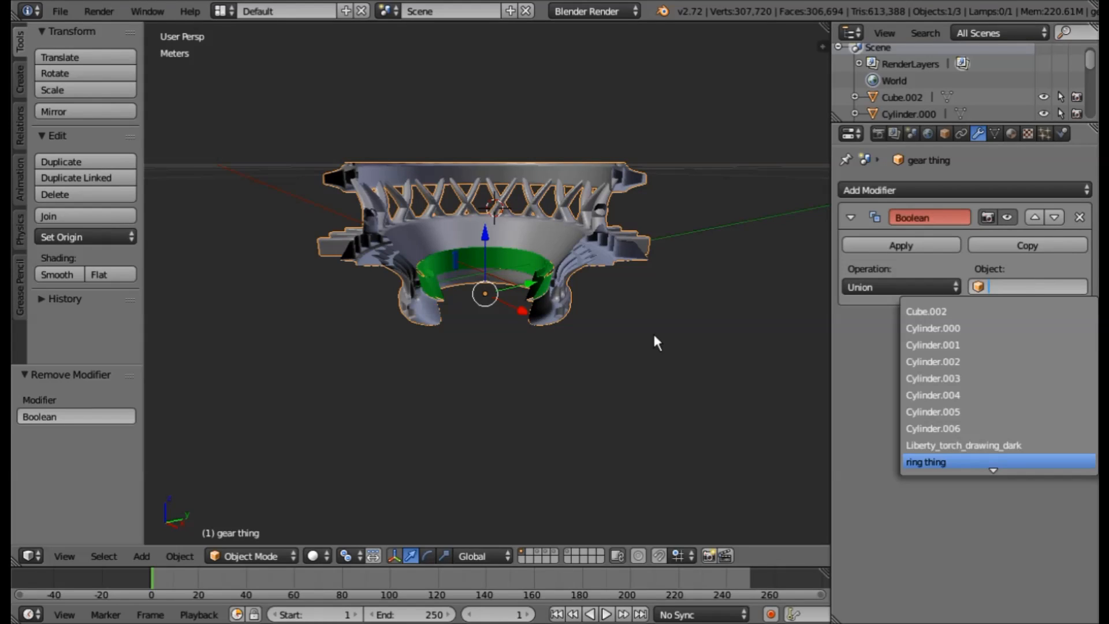
key(Return)
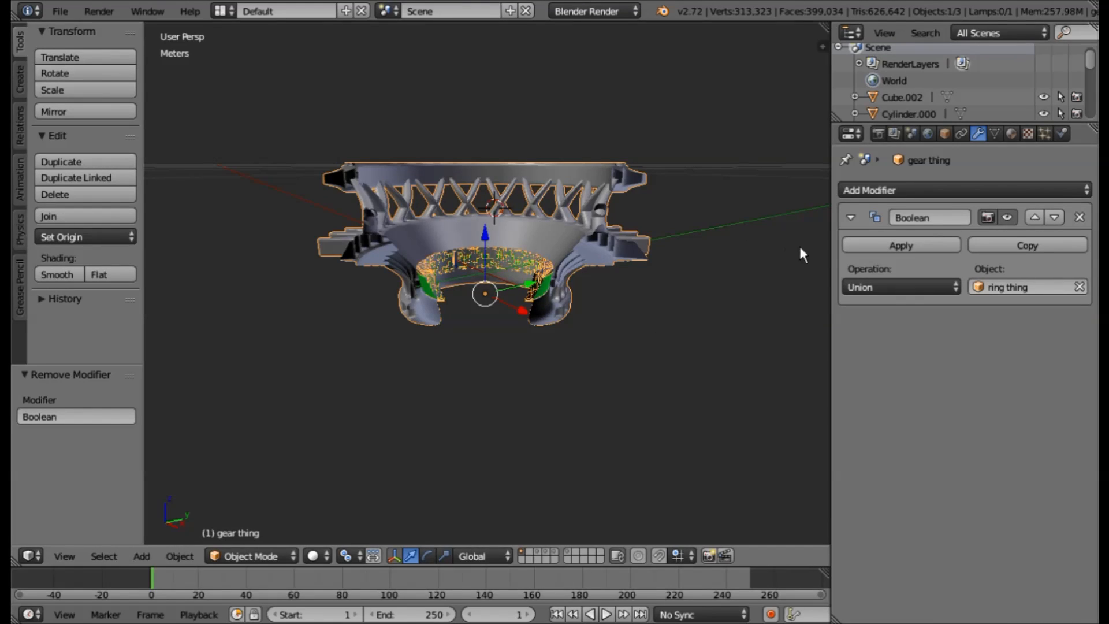
click(866, 246)
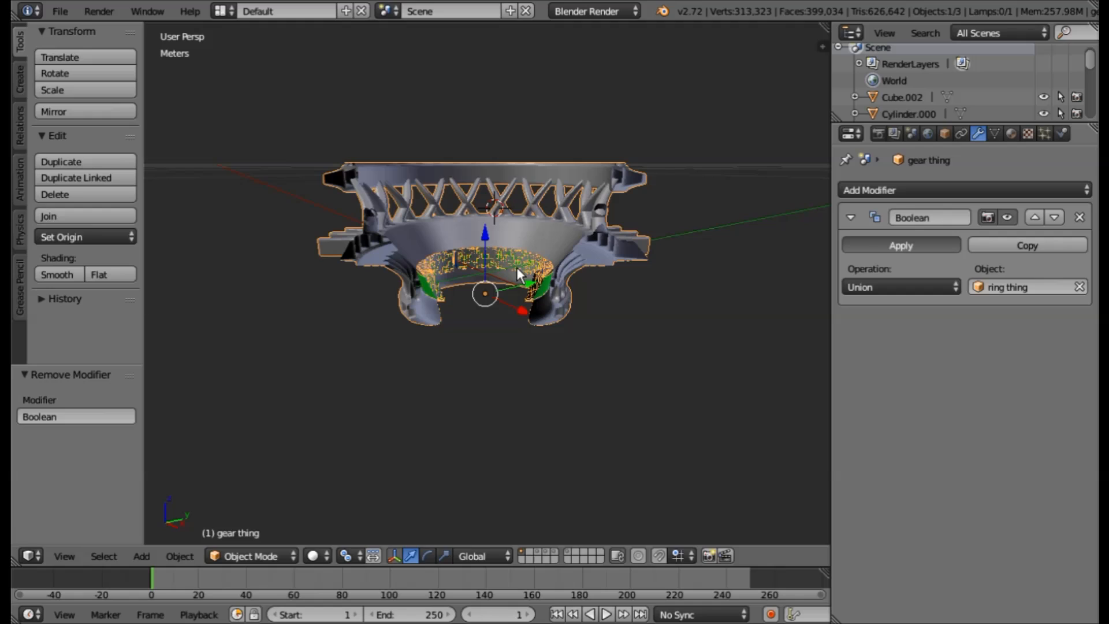
key(ctrl+a)
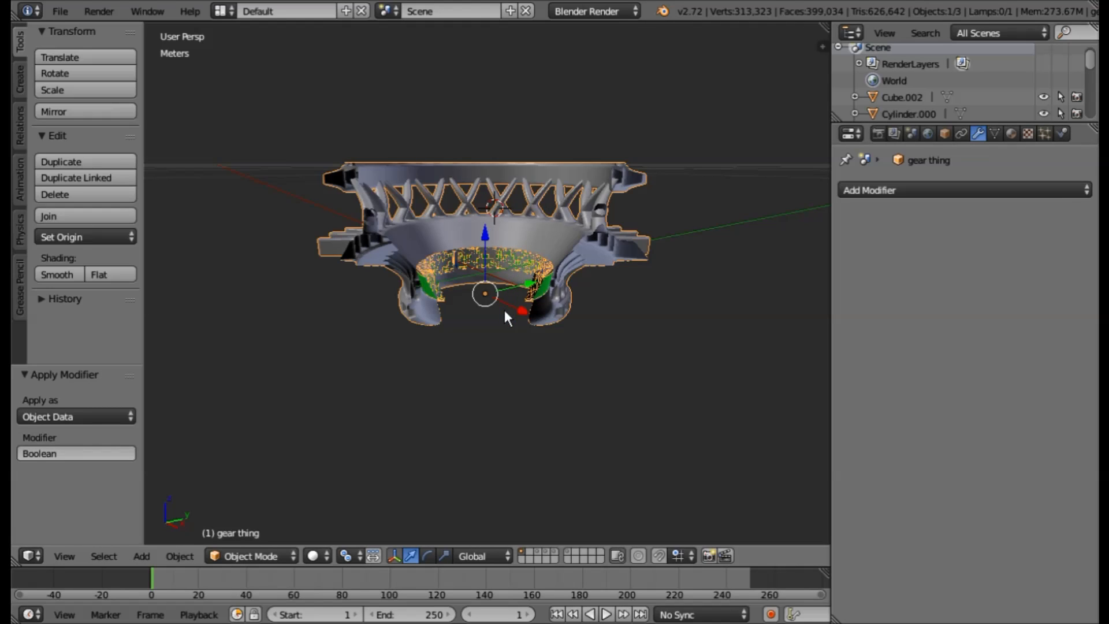
Move the combined gear about 3 cm along the X axis, away from the original green ring.
key(g)
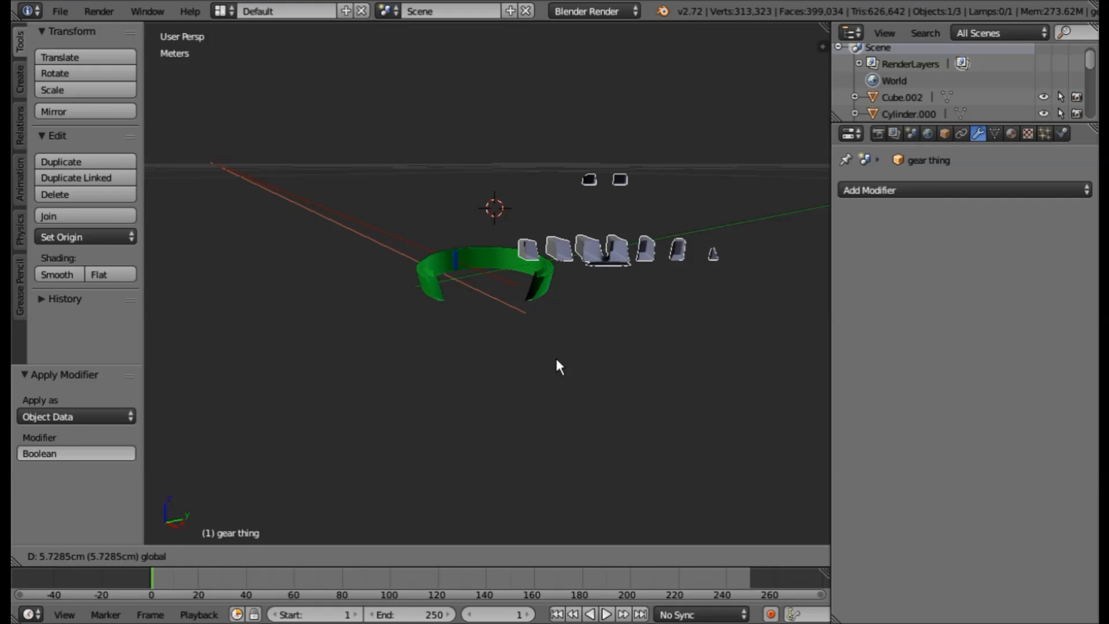
click(493, 308)
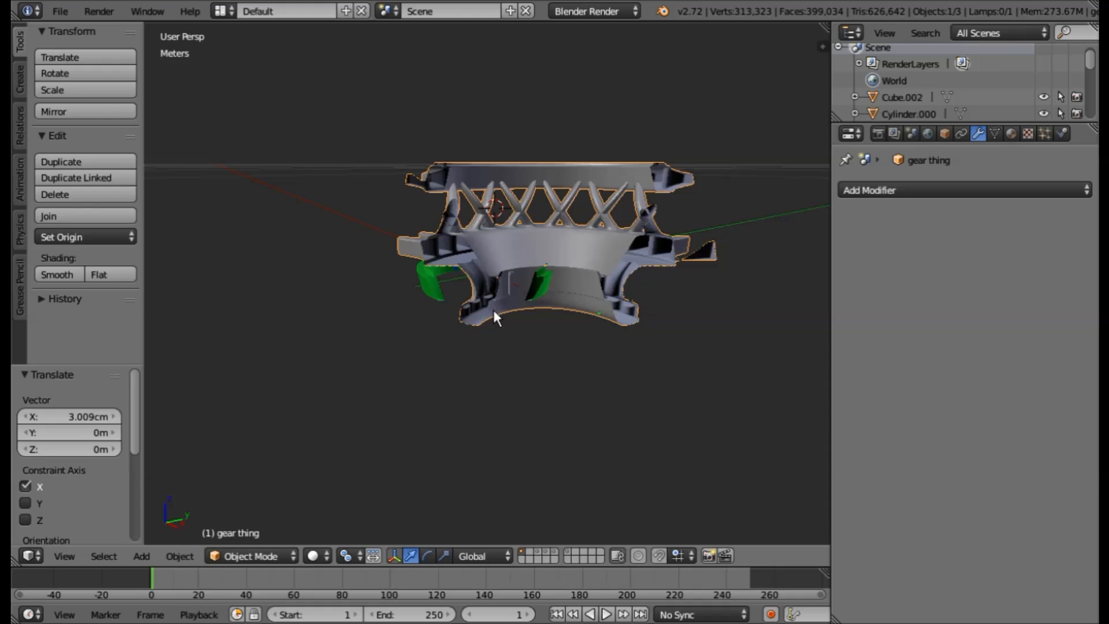
key(KP_5)
scroll(493, 310, up, 5)
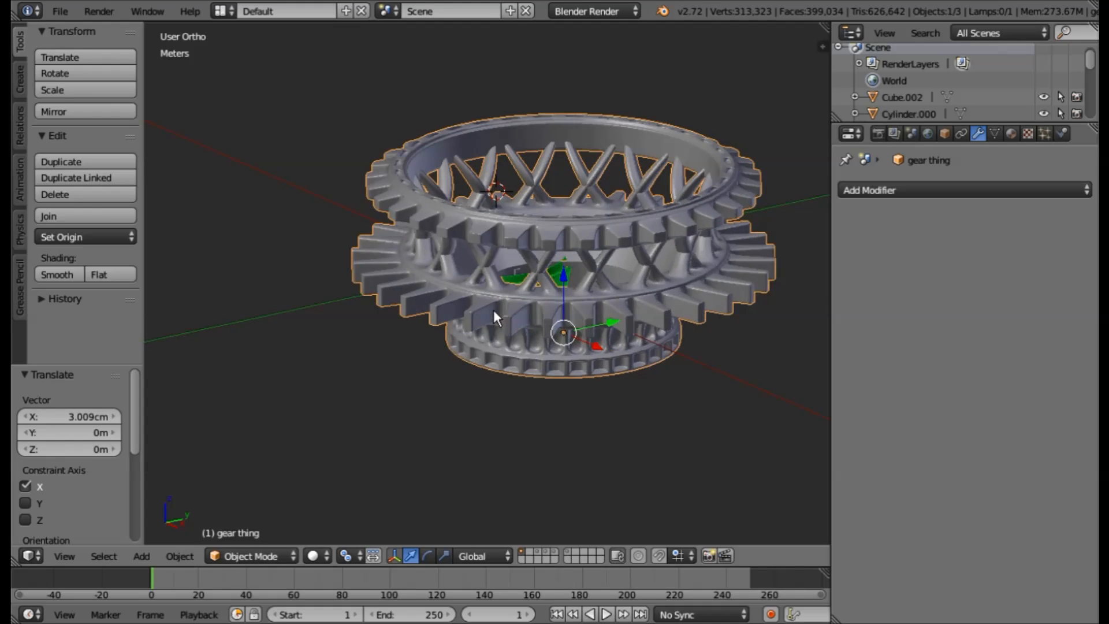
middle_drag(523, 262, 509, 354)
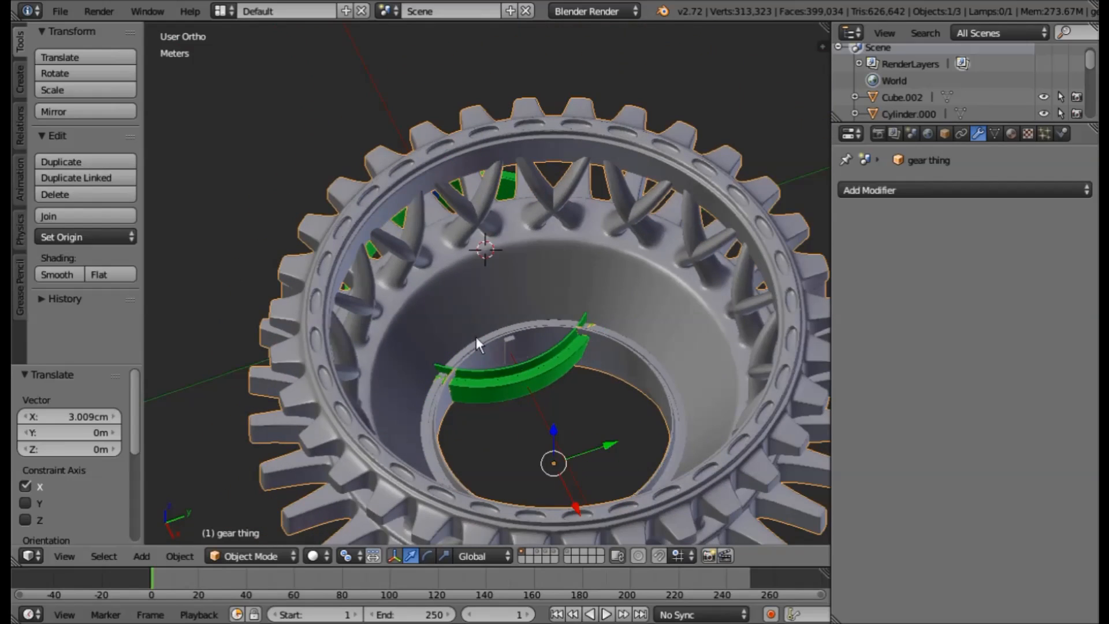
Move the original green ring about -6.09 cm along the X axis and send it to layer 2.
right_click(510, 383)
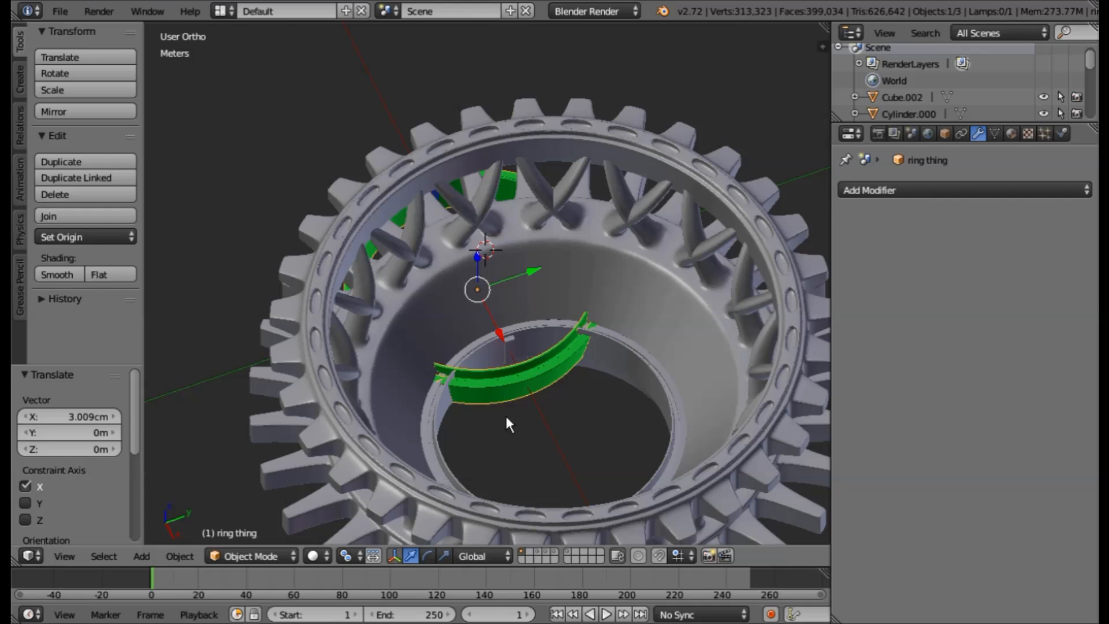
drag(497, 331, 233, 88)
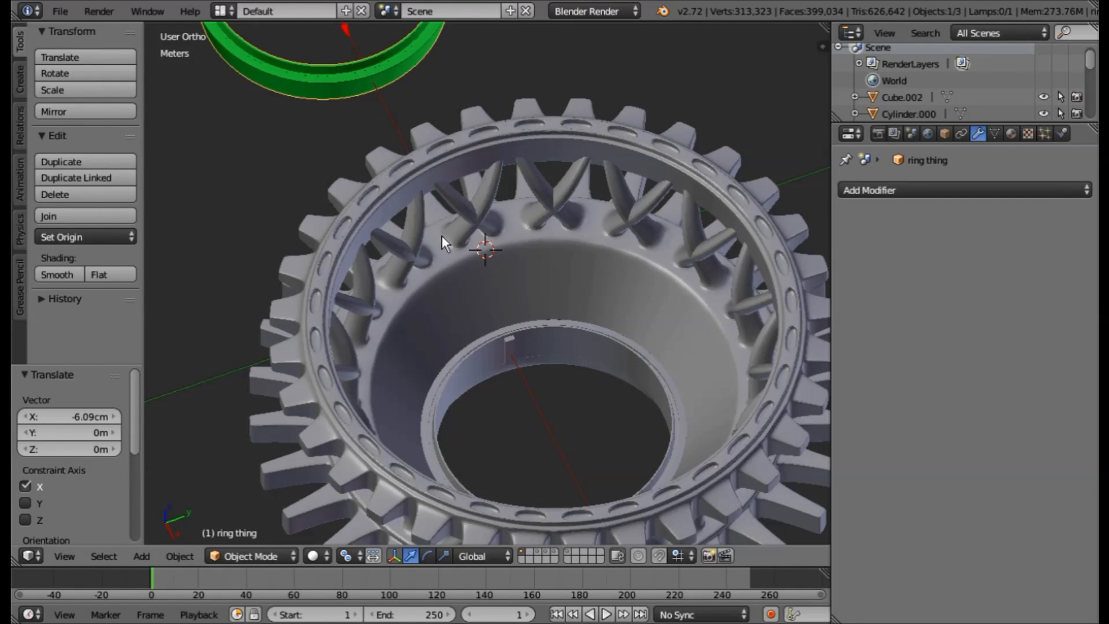
key(m)
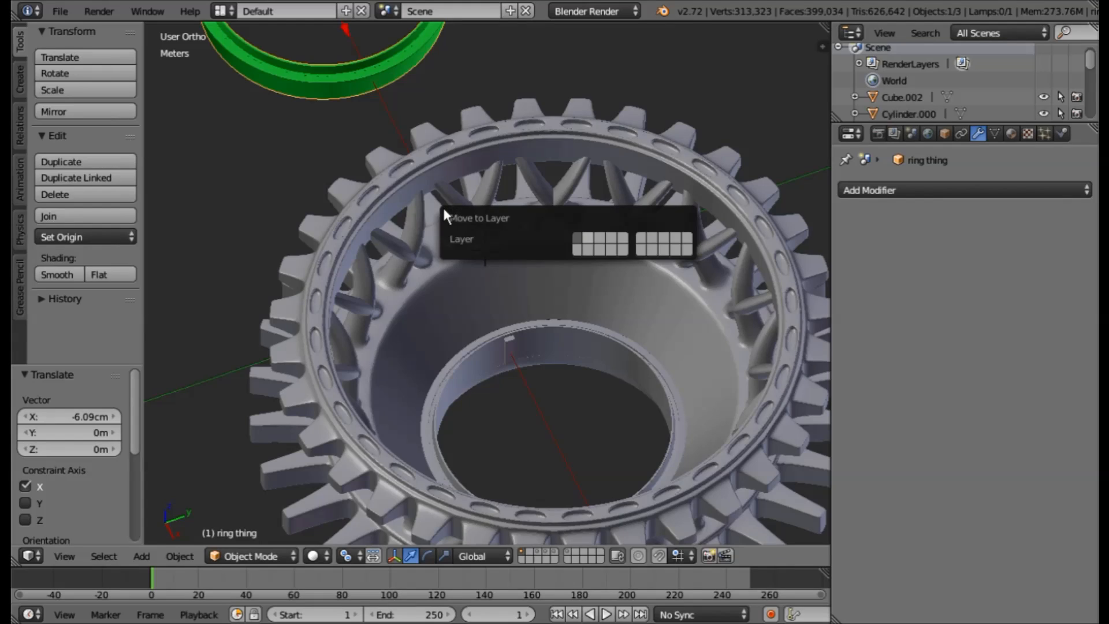
key(2)
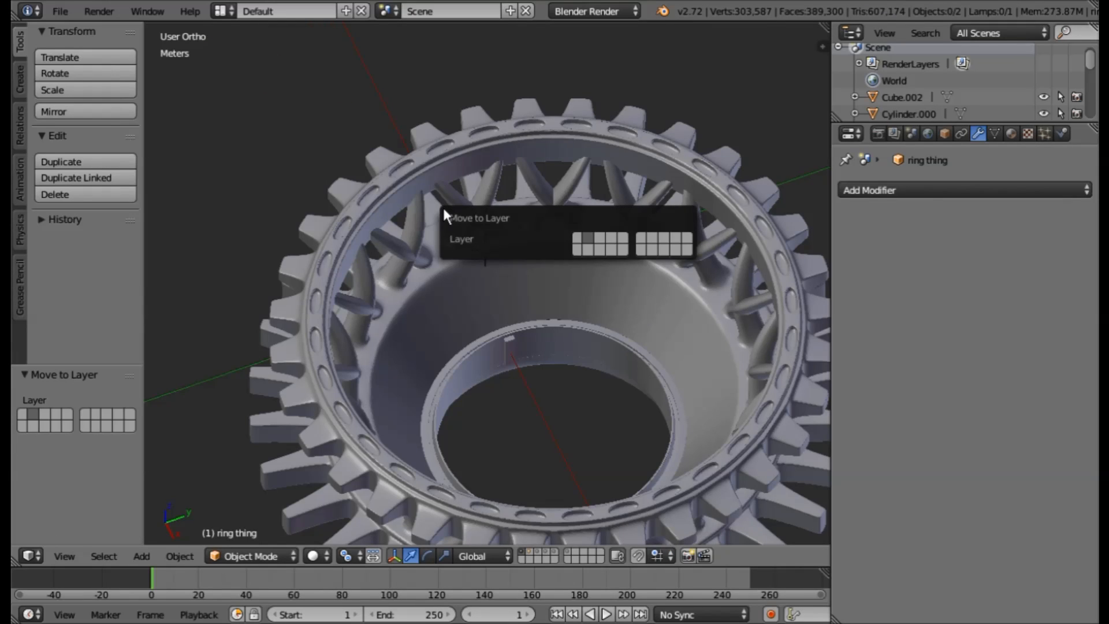
Select the combined gear and examine how the inner ring and its small block are merged, using orthographic and perspective views.
right_click(509, 341)
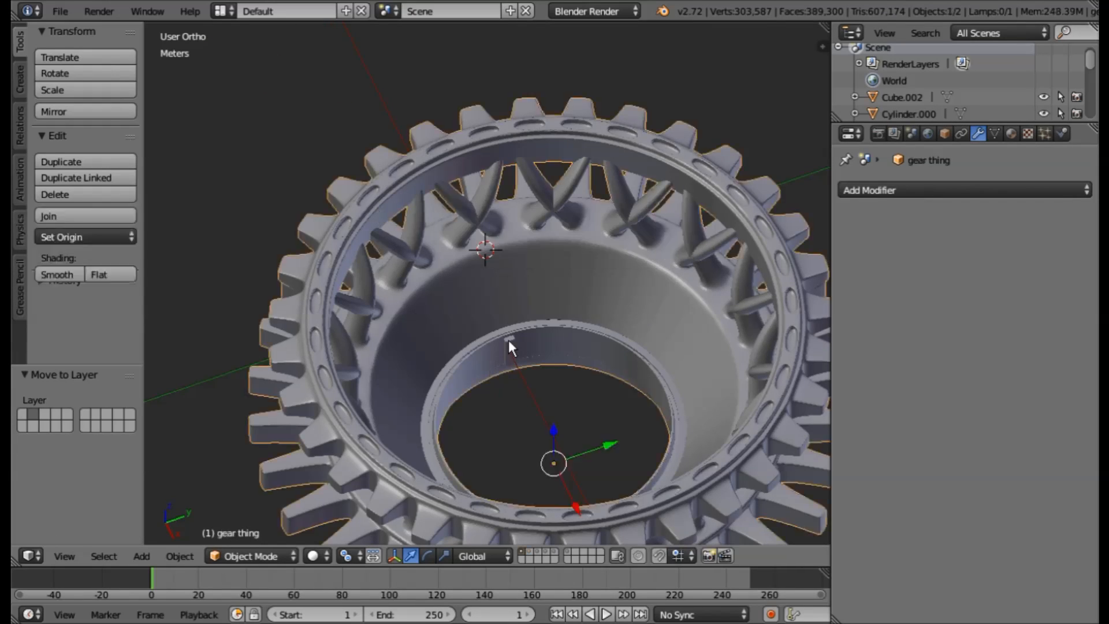
middle_drag(509, 369, 516, 356)
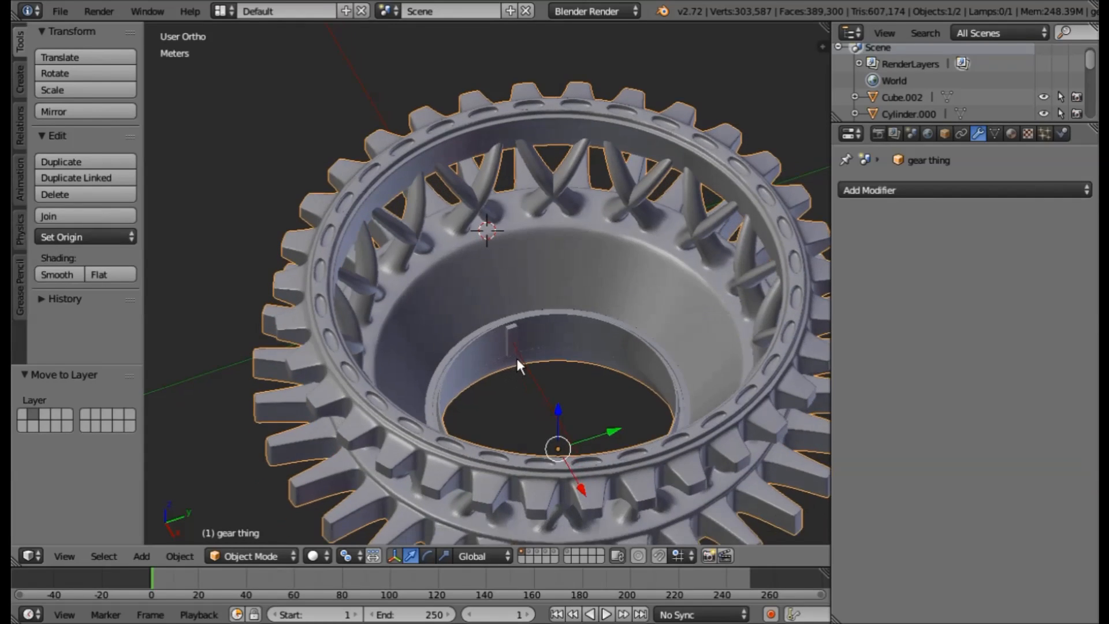
scroll(522, 361, down, 2)
key(KP_5)
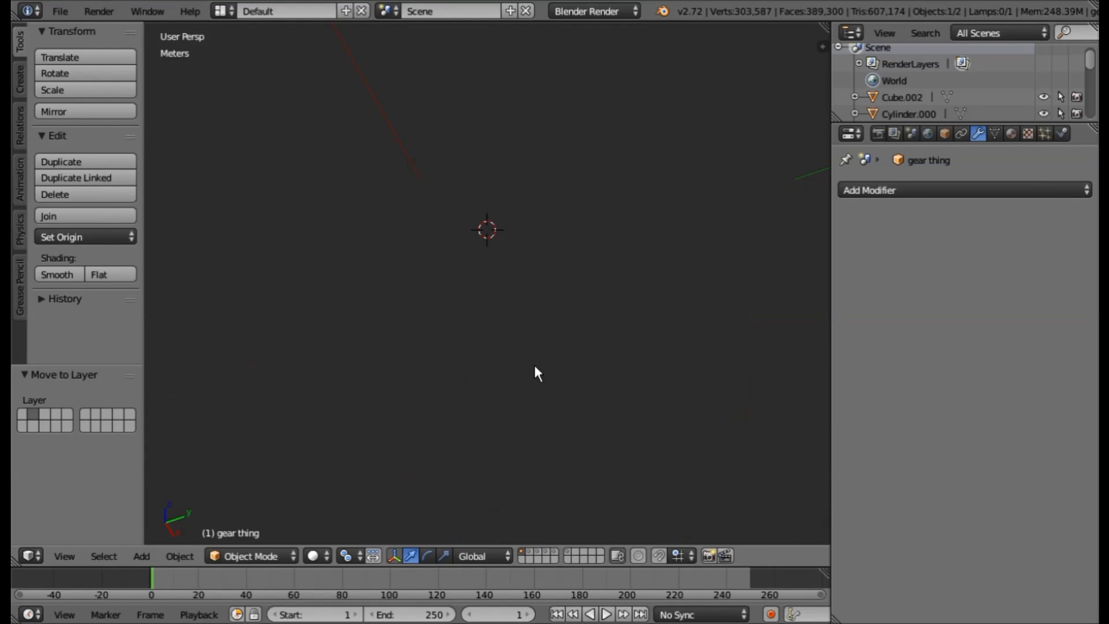
scroll(535, 365, down, 4)
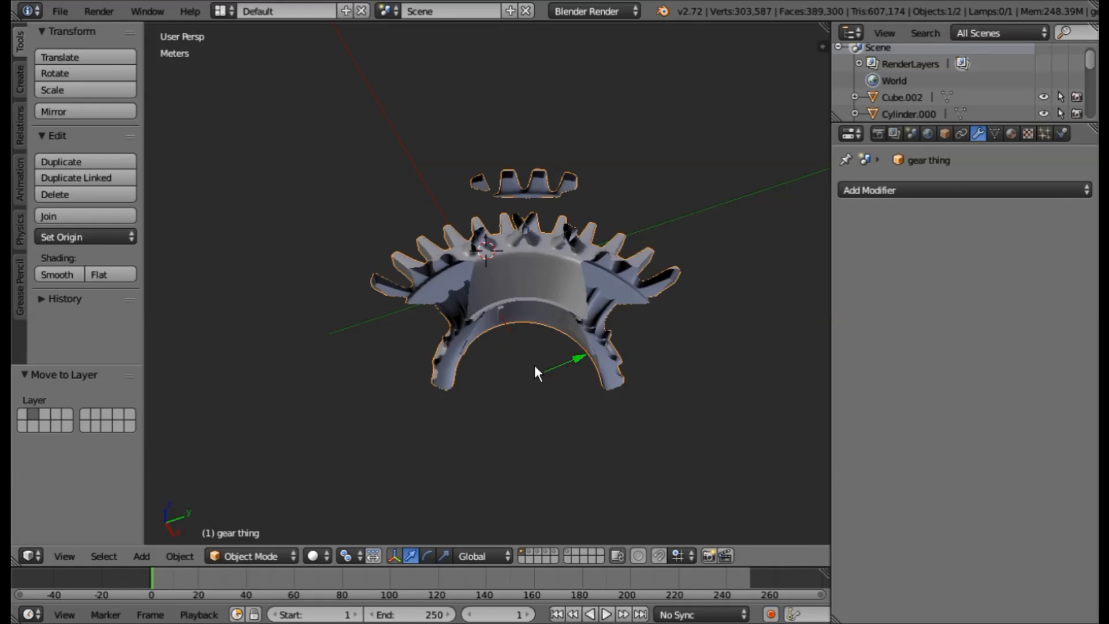
middle_drag(535, 364, 537, 321)
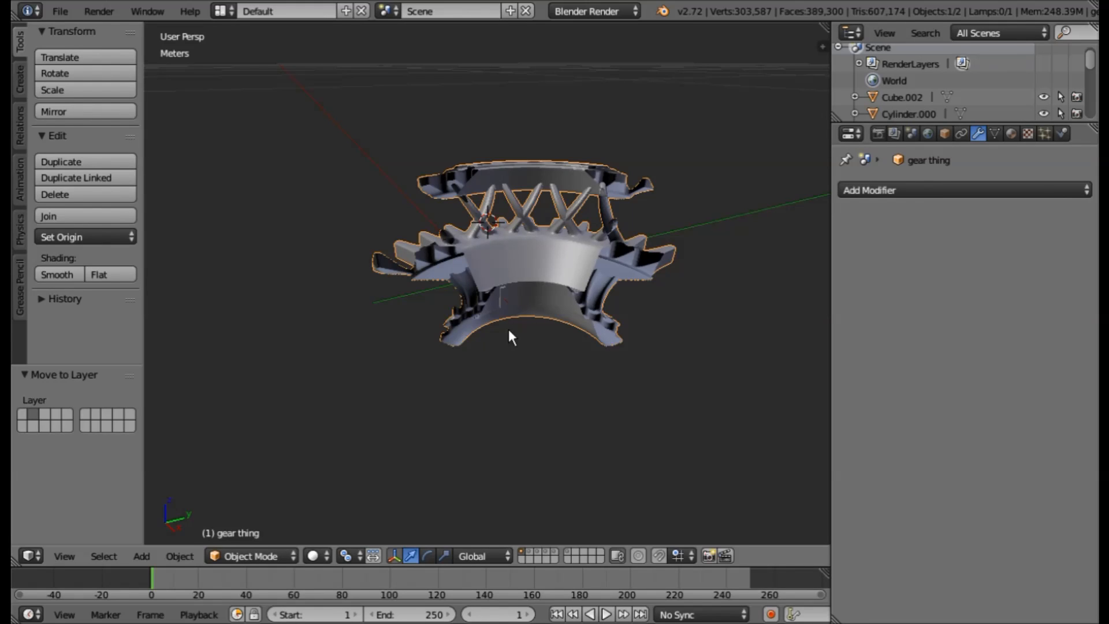
scroll(508, 329, down, 2)
scroll(509, 329, up, 1)
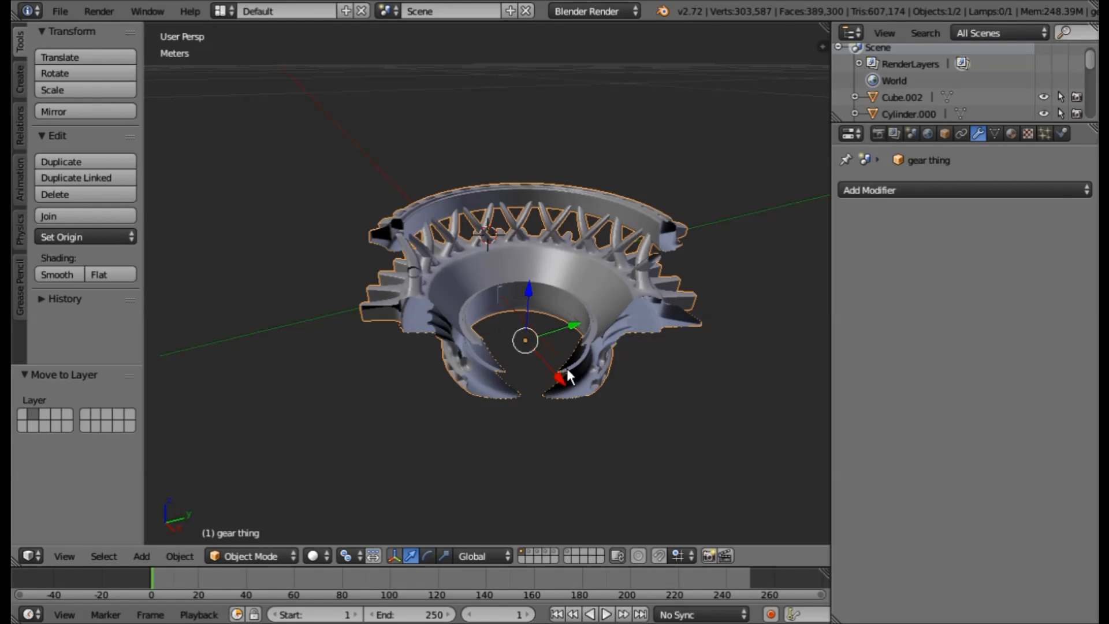
scroll(427, 312, down, 1)
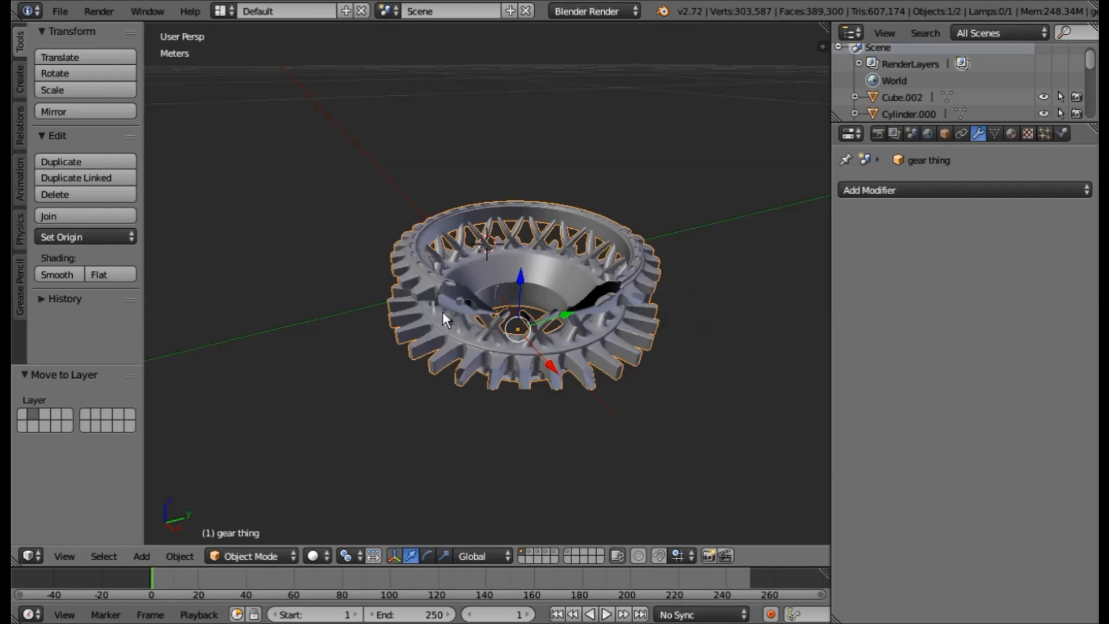
scroll(531, 271, down, 2)
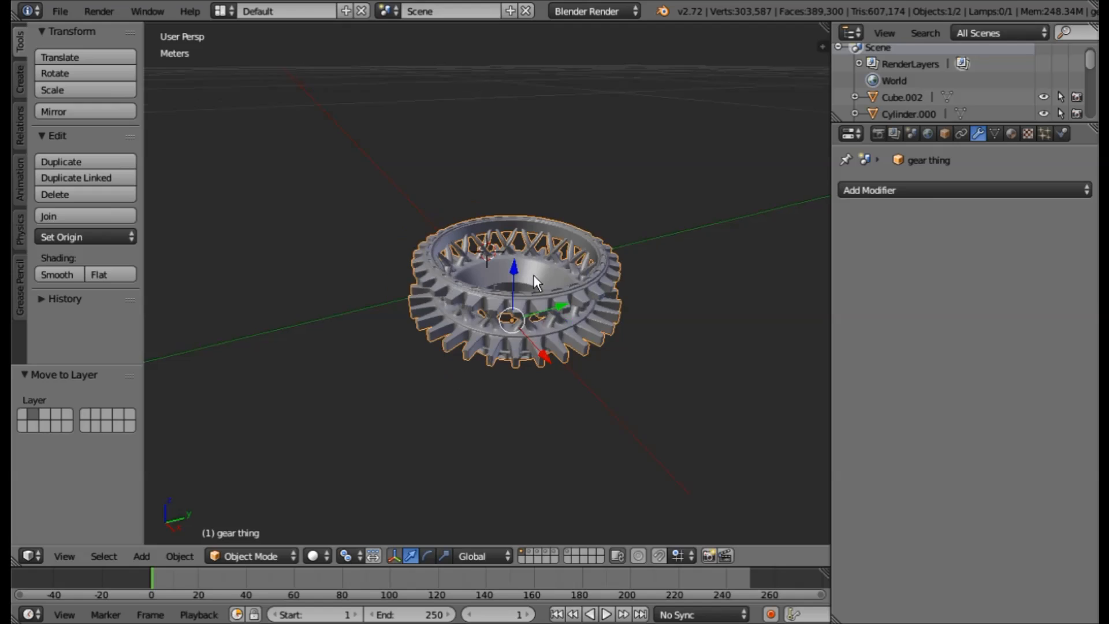
Confirm "gear thing" as the combined object's name and save over the existing mike ring.blend file.
click(946, 134)
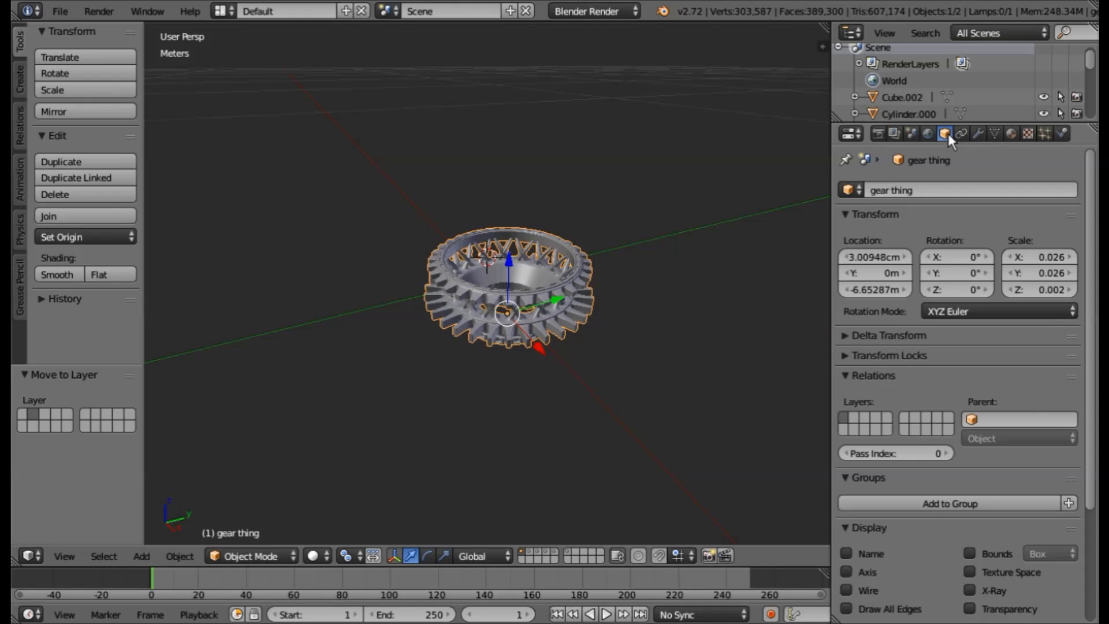
click(942, 190)
key(Return)
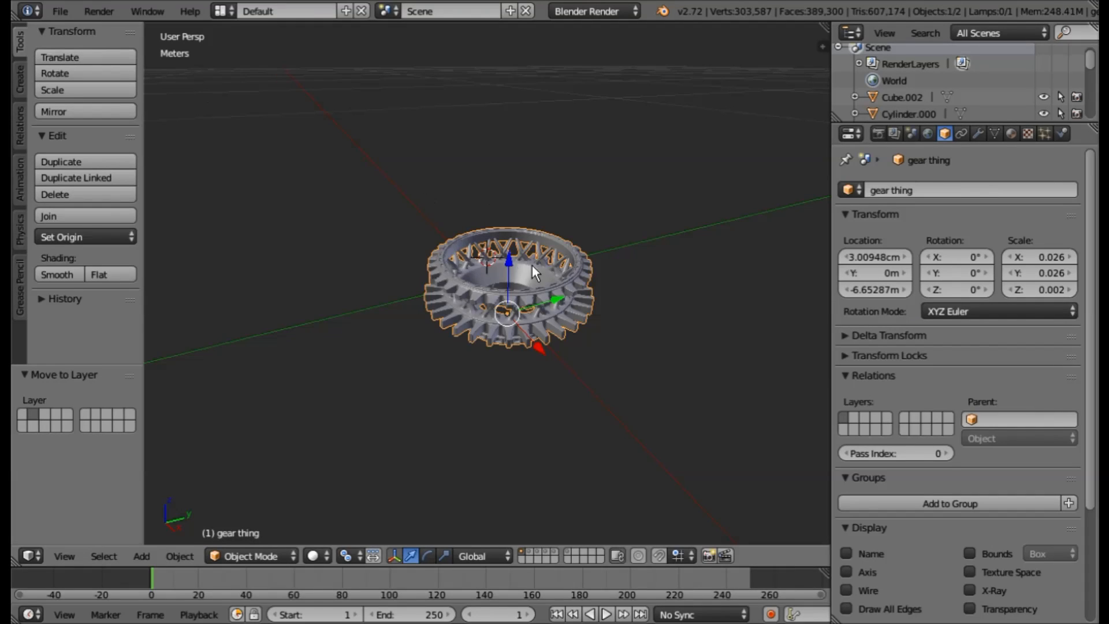
key(ctrl+s)
click(535, 214)
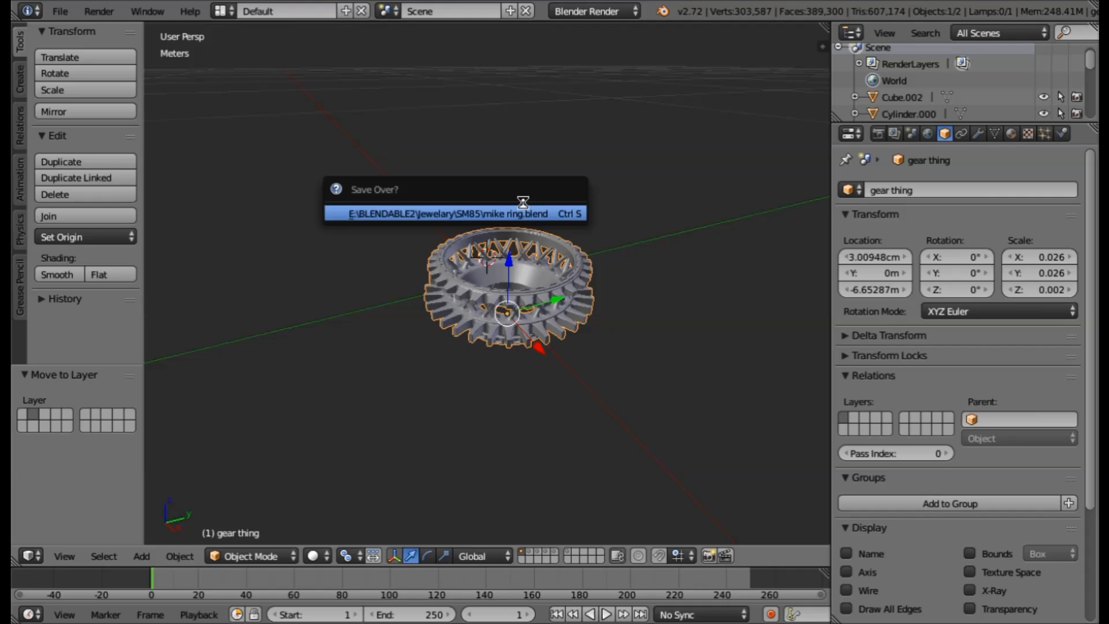
Start a new file and delete the default cube, camera and lamp.
click(60, 12)
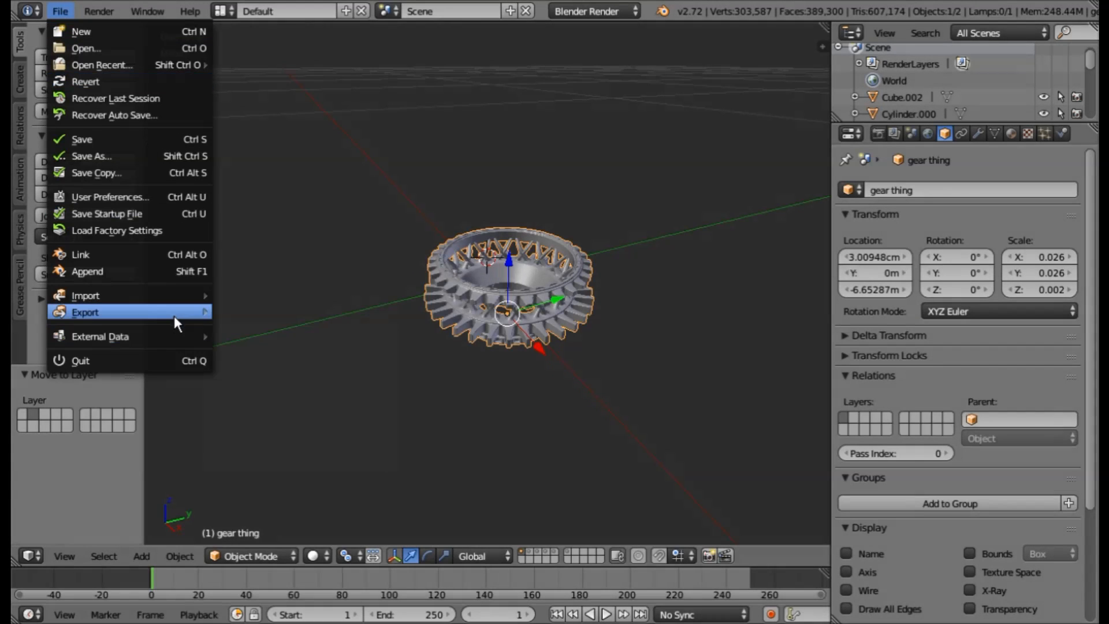
click(103, 32)
click(142, 40)
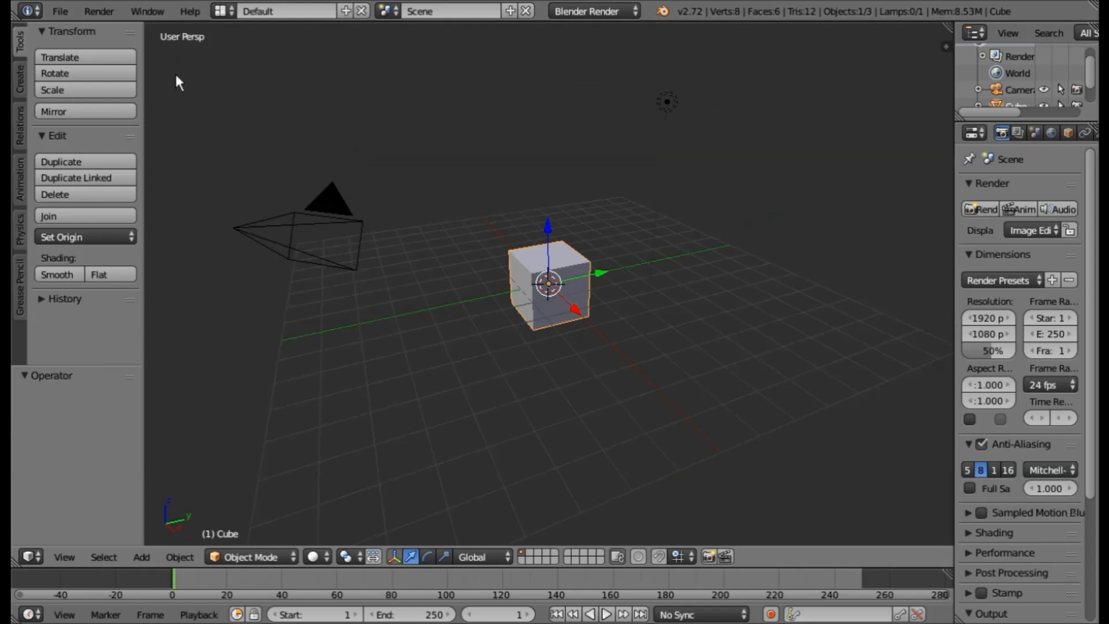
key(a)
key(a)
key(x)
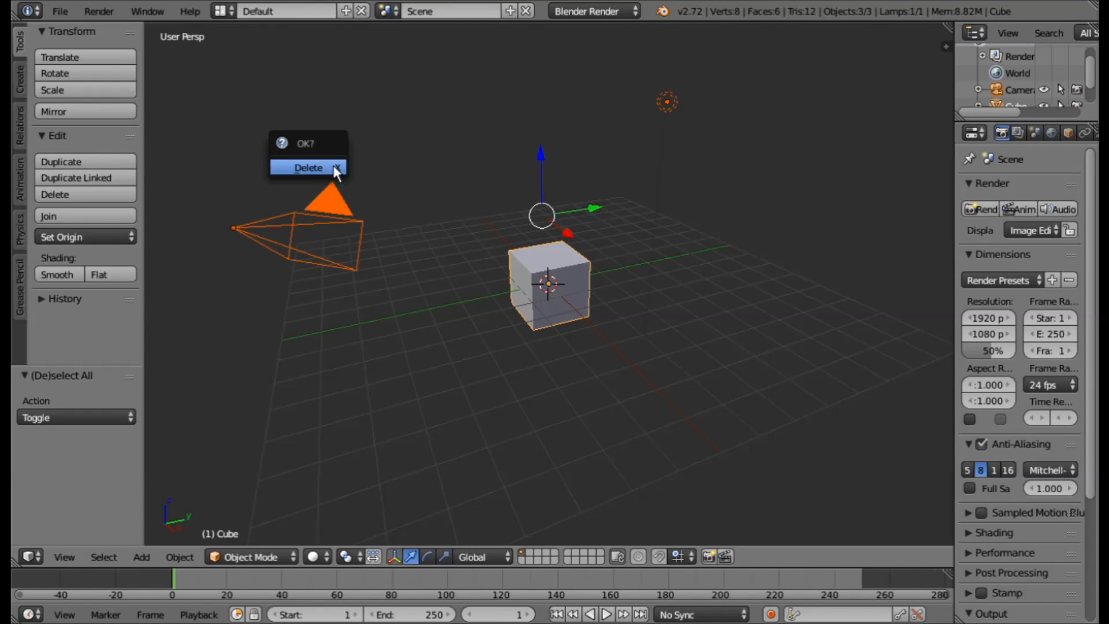
click(334, 166)
Append the "gear thing" object from mike ring.blend into the empty scene.
click(56, 12)
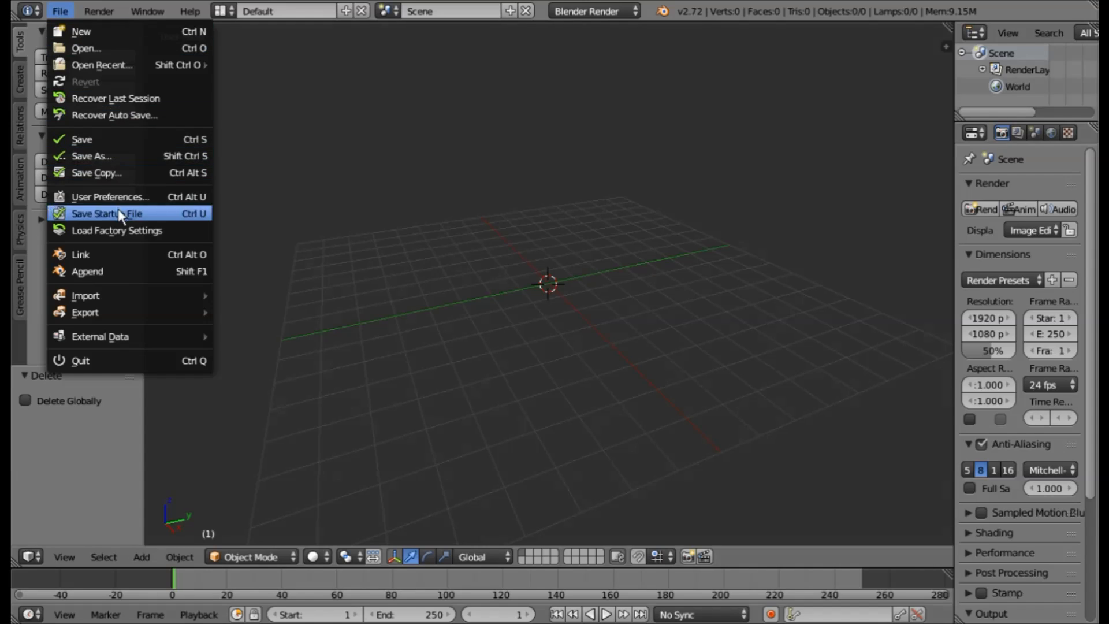
click(123, 266)
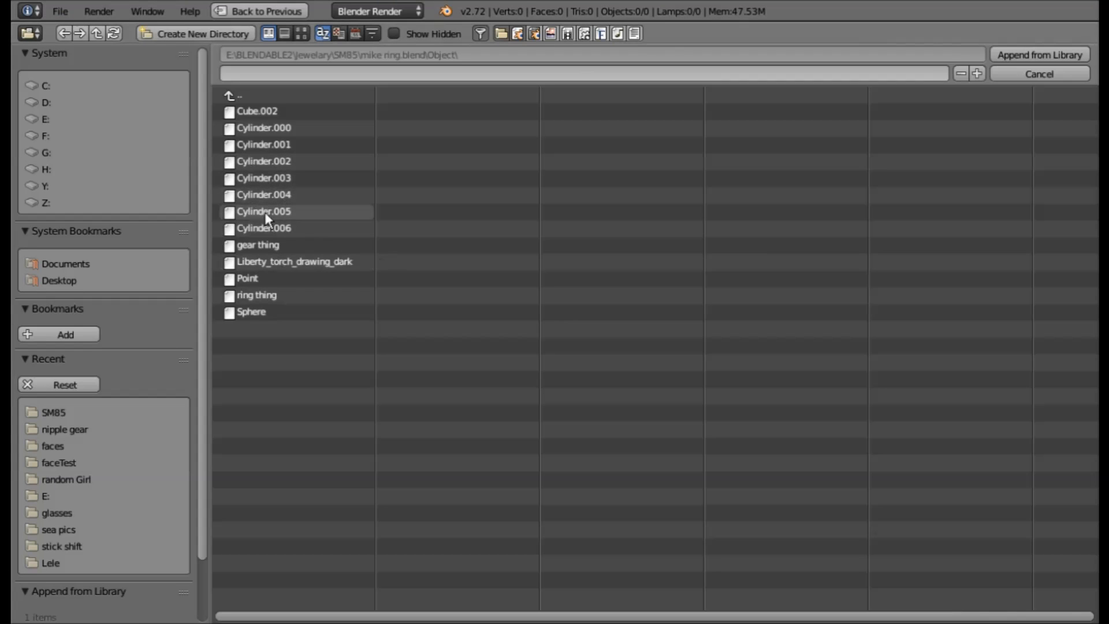
click(261, 246)
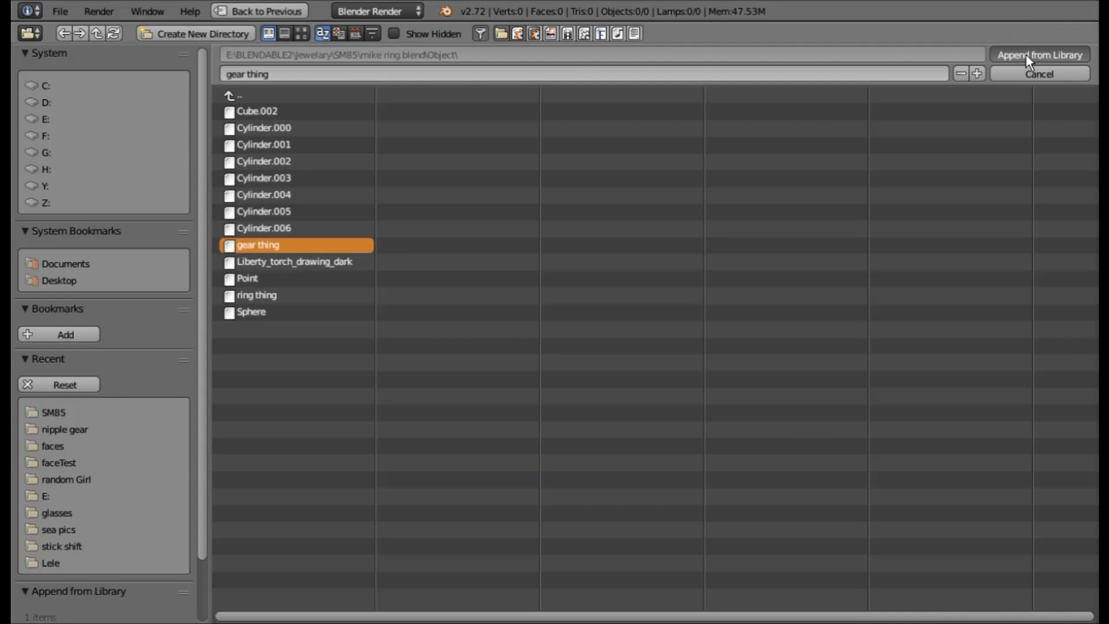
click(1026, 55)
scroll(439, 230, up, 4)
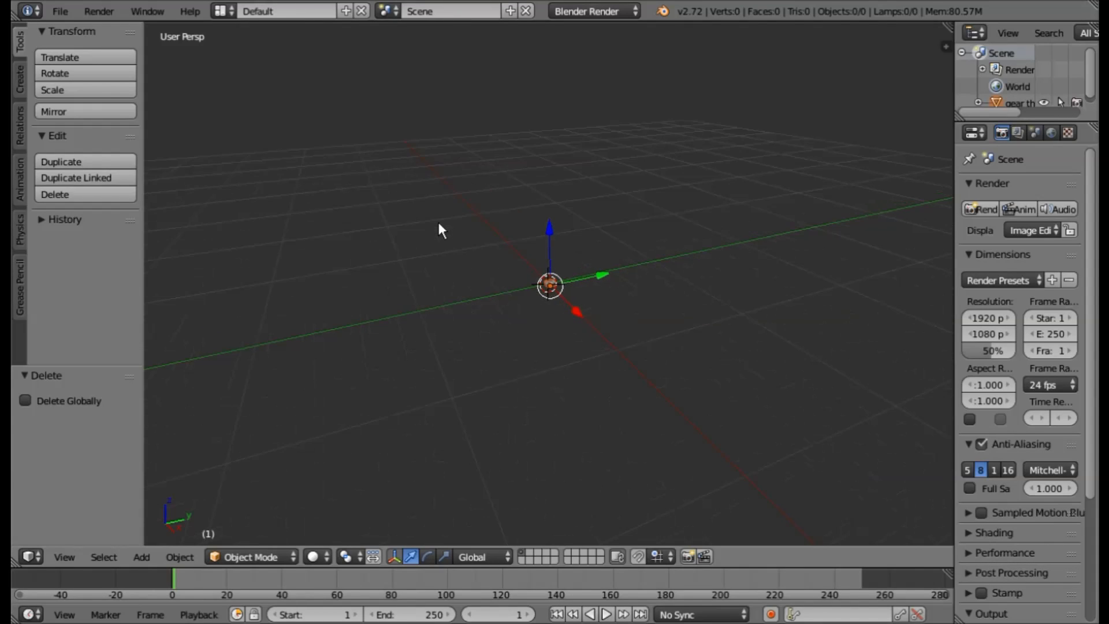
scroll(439, 229, up, 2)
scroll(439, 225, up, 1)
scroll(421, 307, up, 3)
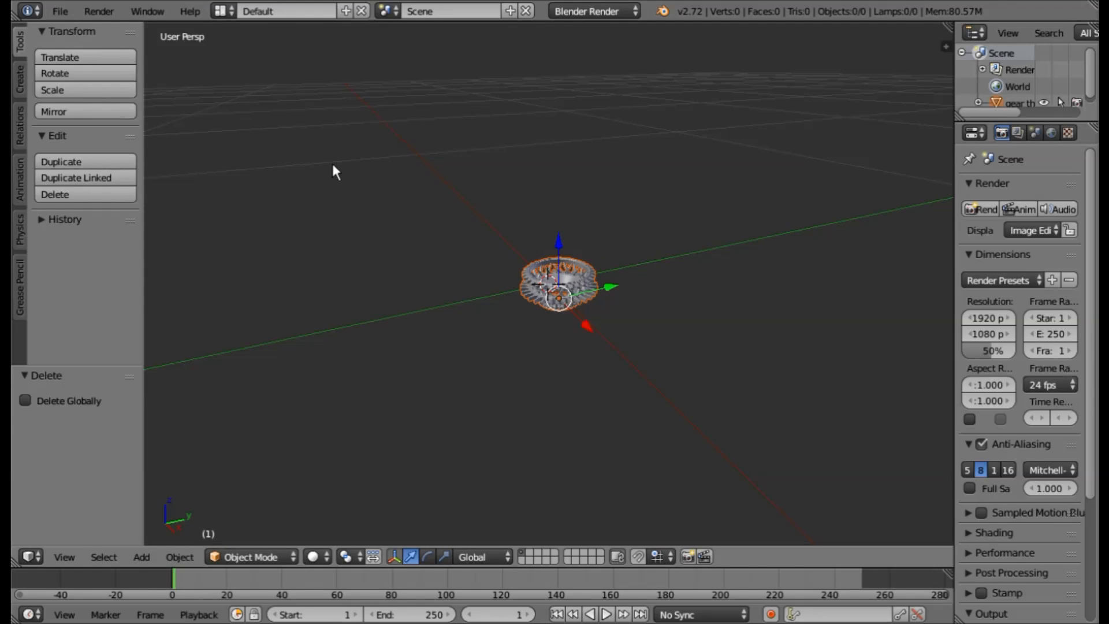
Select the appended gear and export it as FBX, overwriting SM85 part.fbx in the SM85 folder.
key(a)
right_click(572, 280)
key(a)
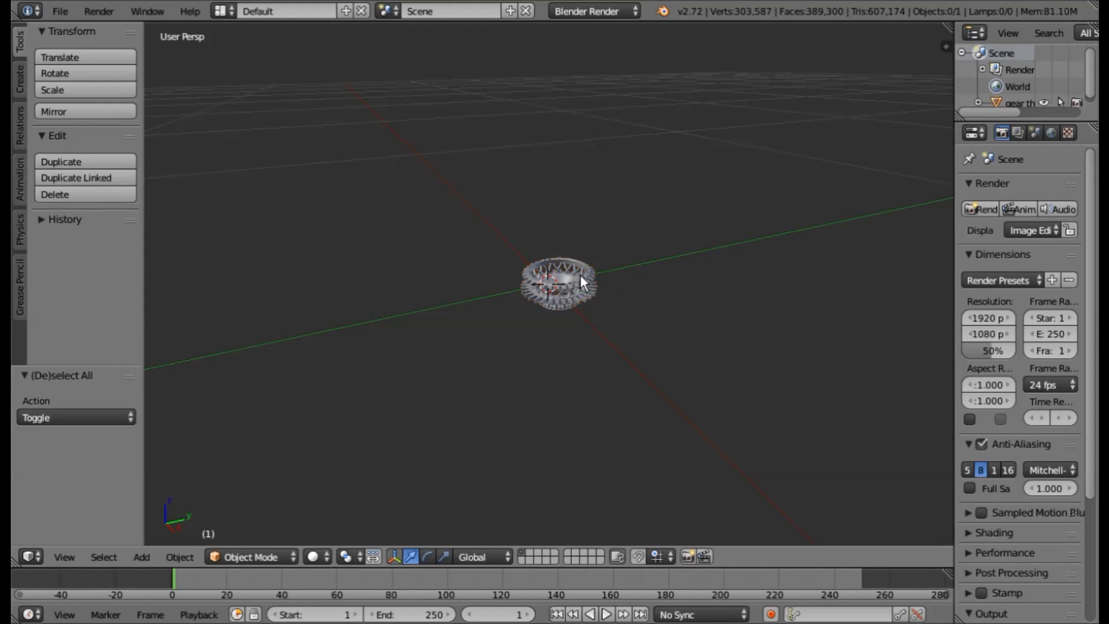
right_click(579, 276)
click(67, 10)
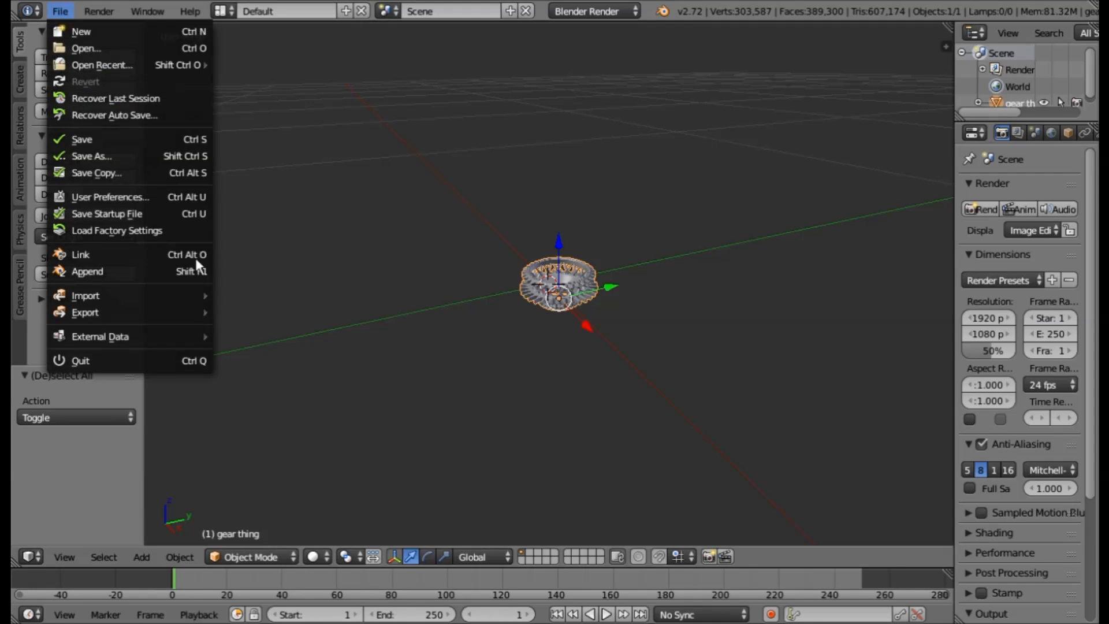
mouse_move(177, 311)
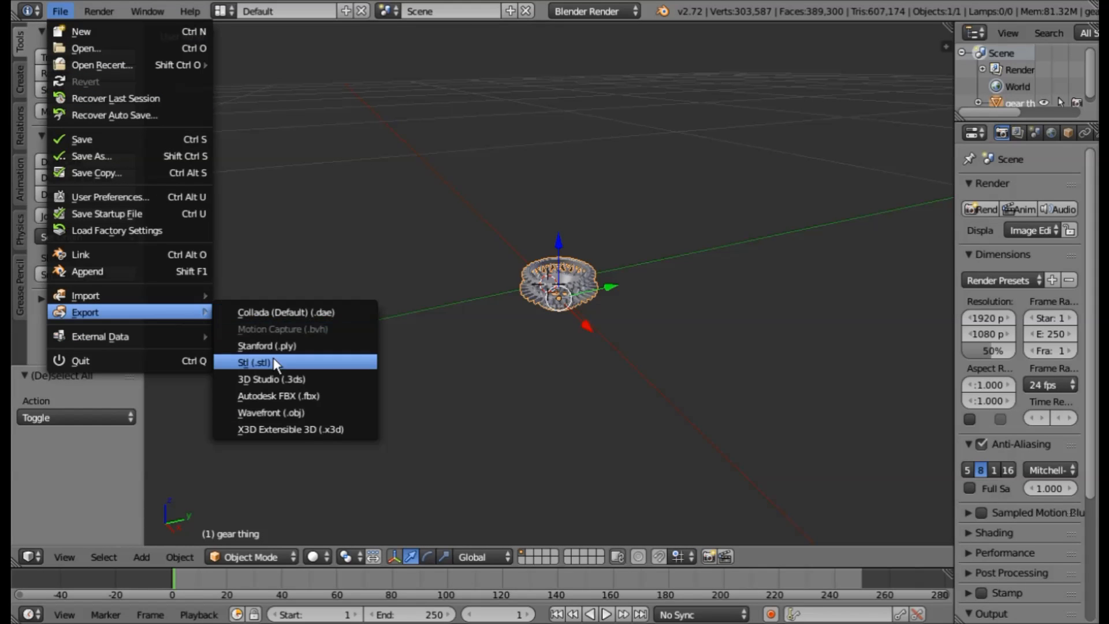
click(333, 400)
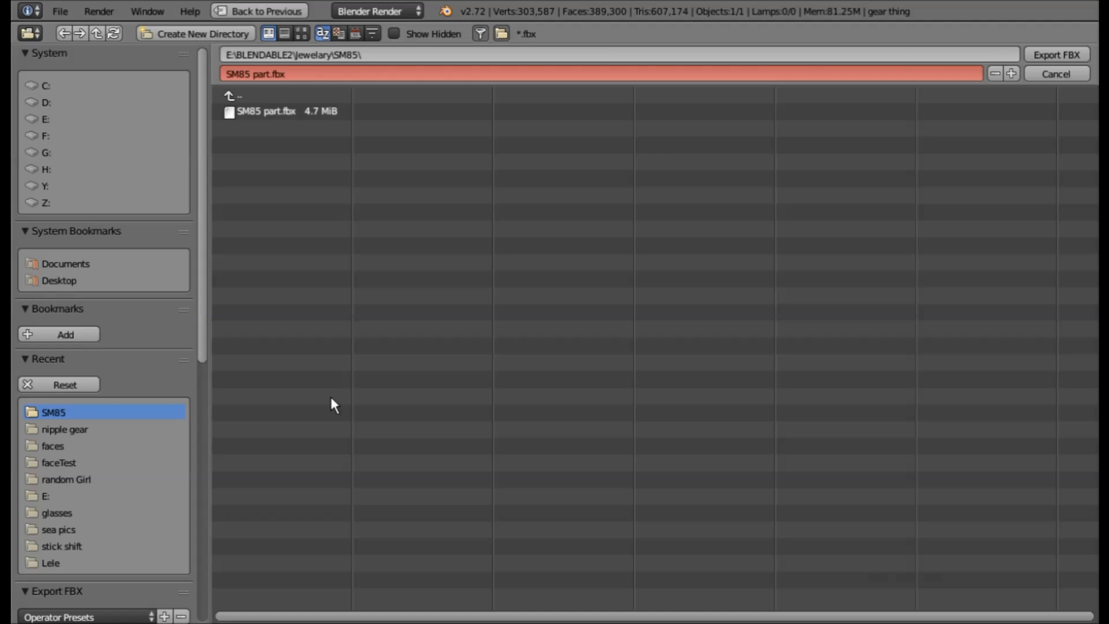
click(230, 112)
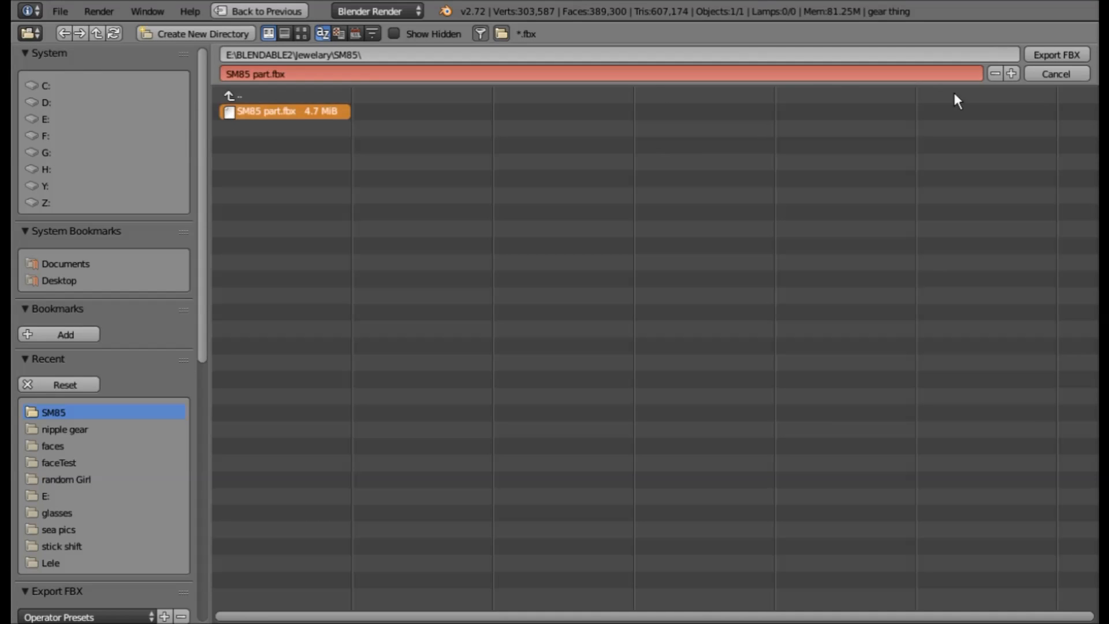
click(1054, 55)
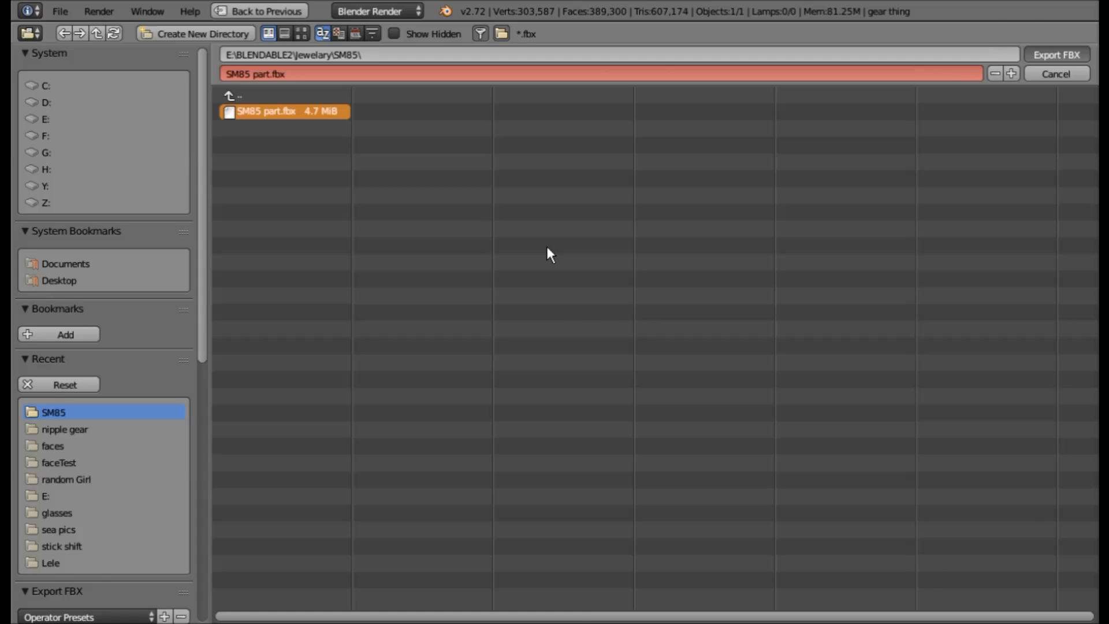
key(Return)
Switch to the Shapeways page in the browser and upload SM85 part.fbx as the updated file for Liberty Mic Thing SM85.
key(alt+Tab)
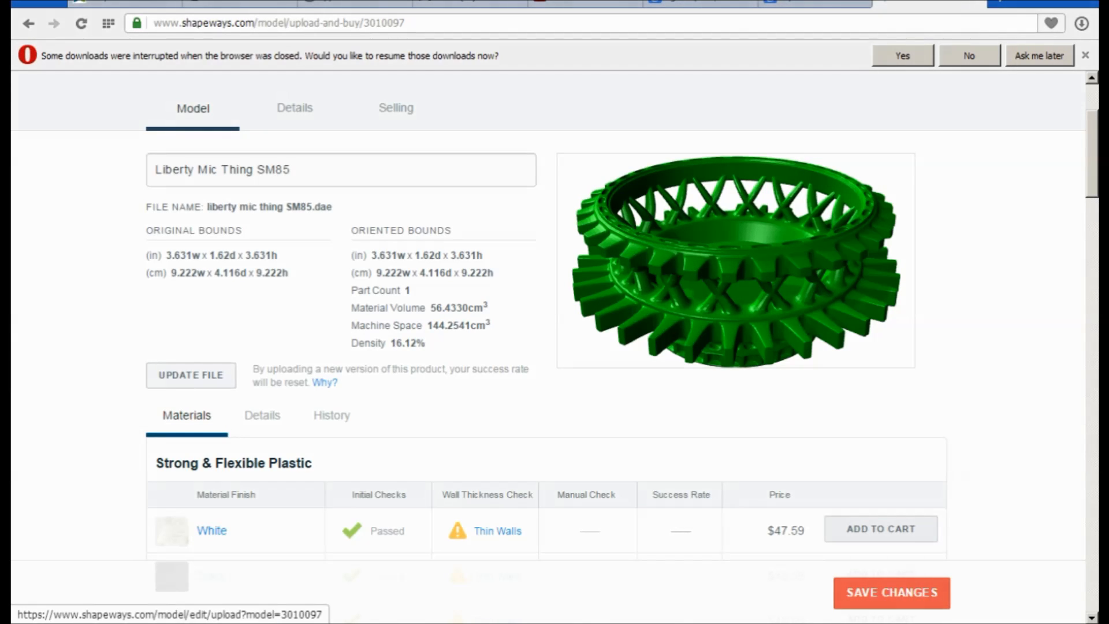
click(190, 375)
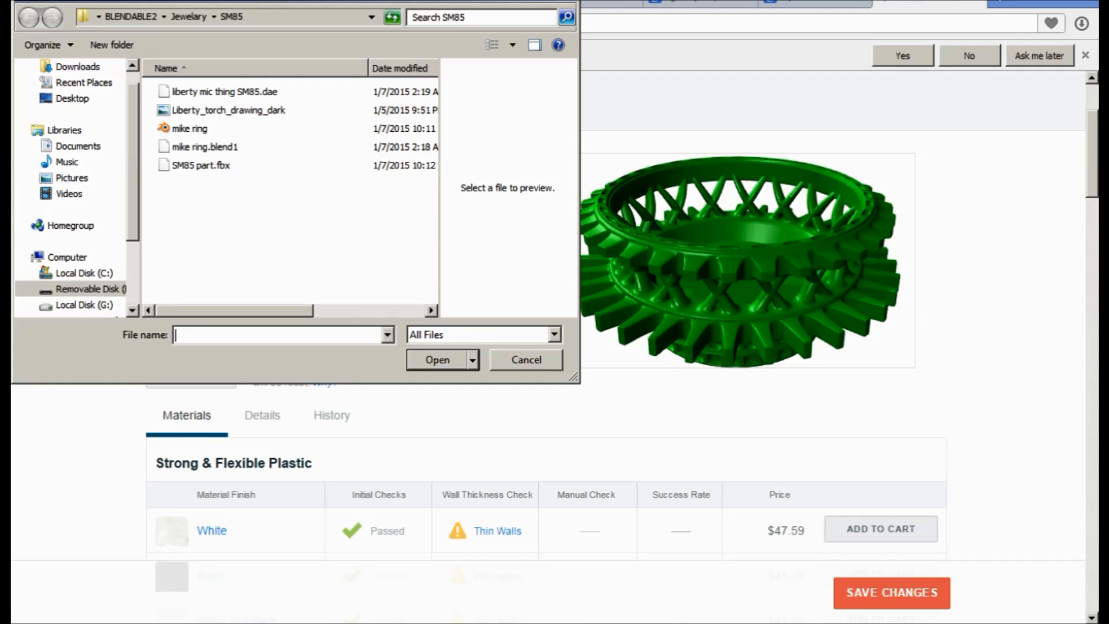
click(201, 165)
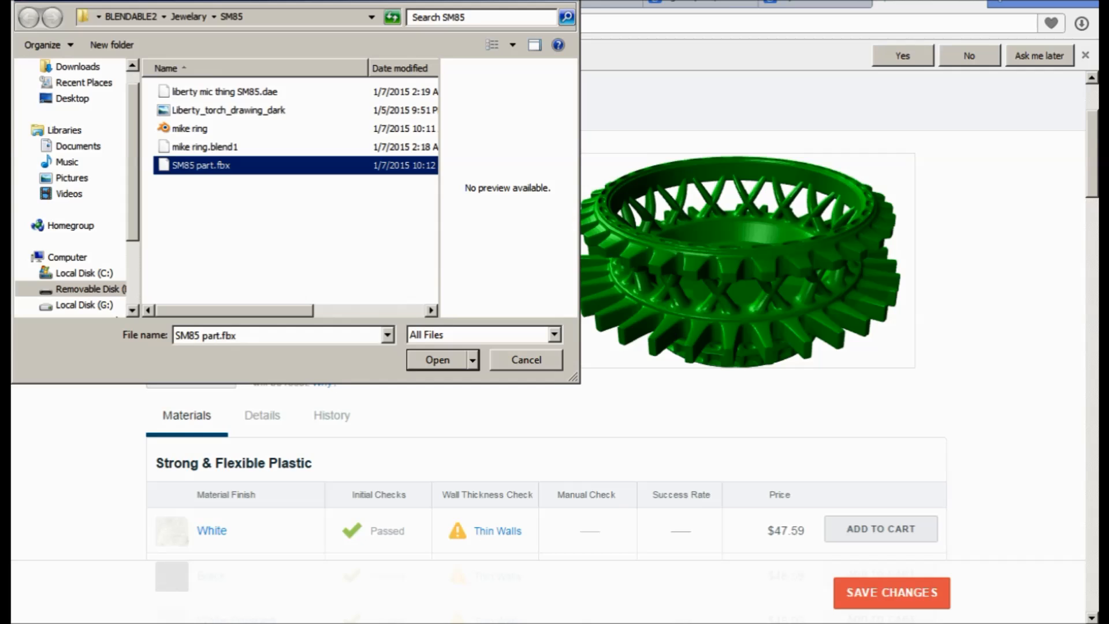
key(Return)
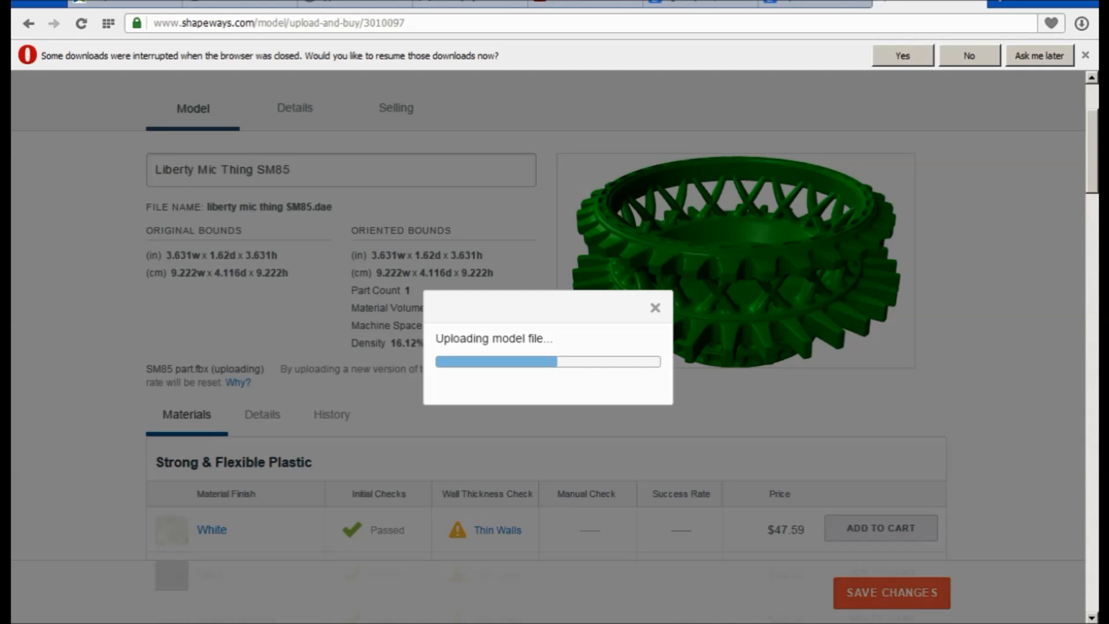
scroll(548, 347, down, 2)
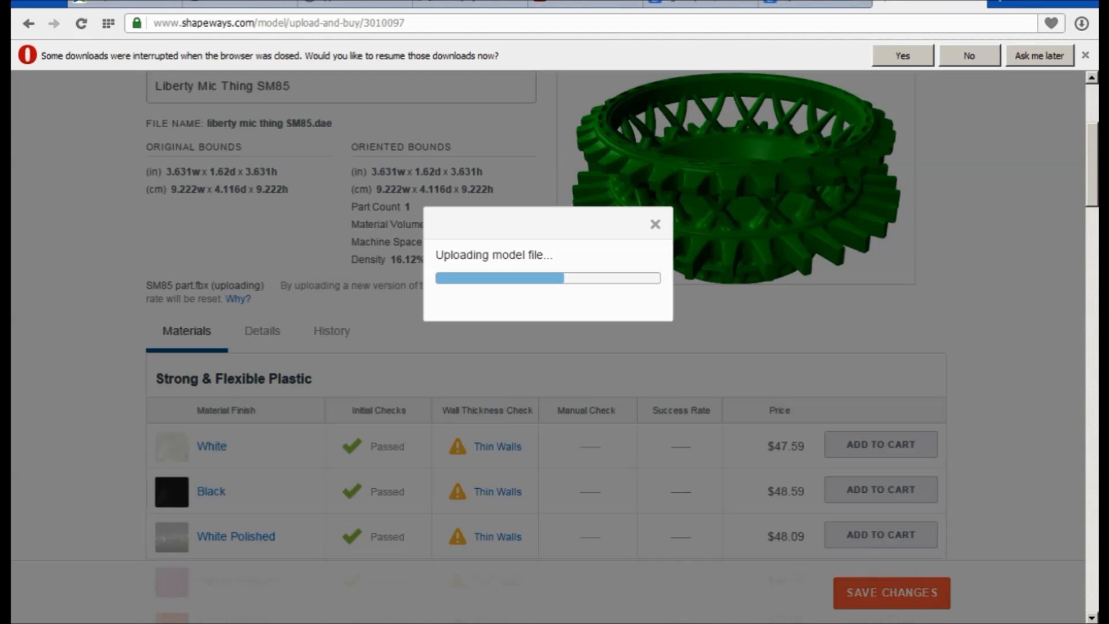
scroll(548, 346, up, 2)
scroll(549, 347, up, 2)
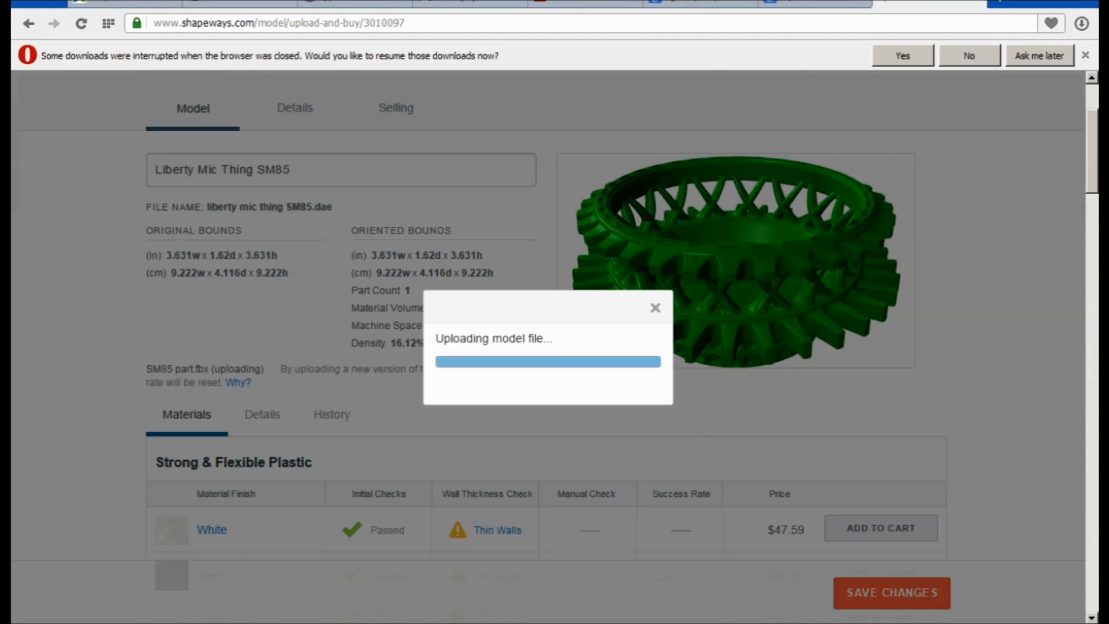
scroll(548, 347, down, 2)
scroll(549, 346, up, 4)
scroll(549, 347, down, 2)
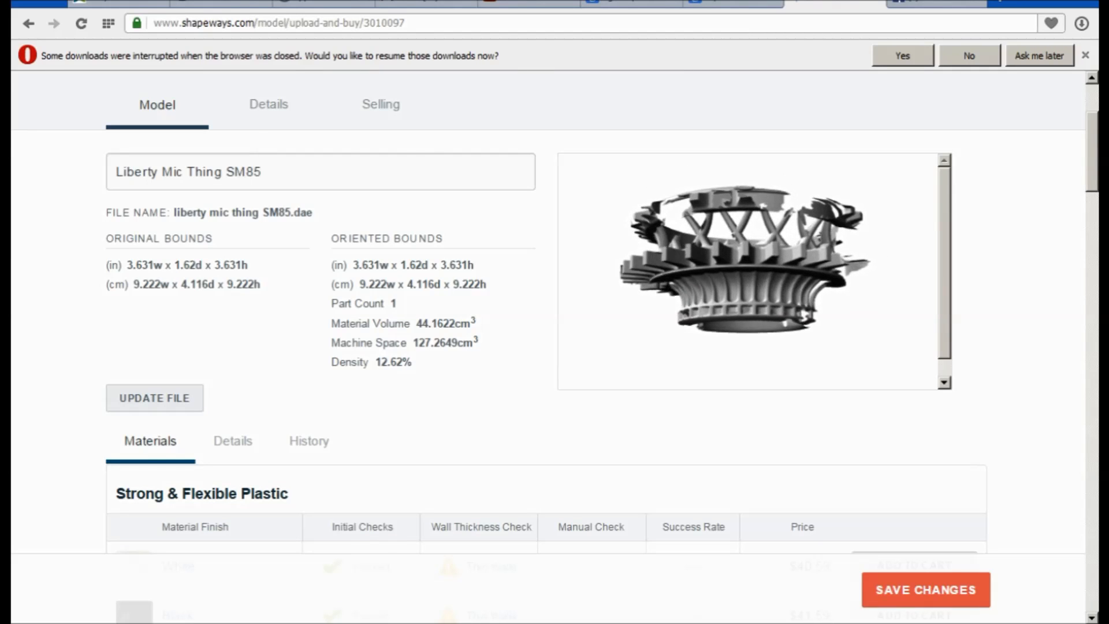
Review the print checks and prices of the plastic and acrylic materials, and rotate the model's 3D preview.
scroll(555, 347, down, 7)
scroll(555, 348, up, 2)
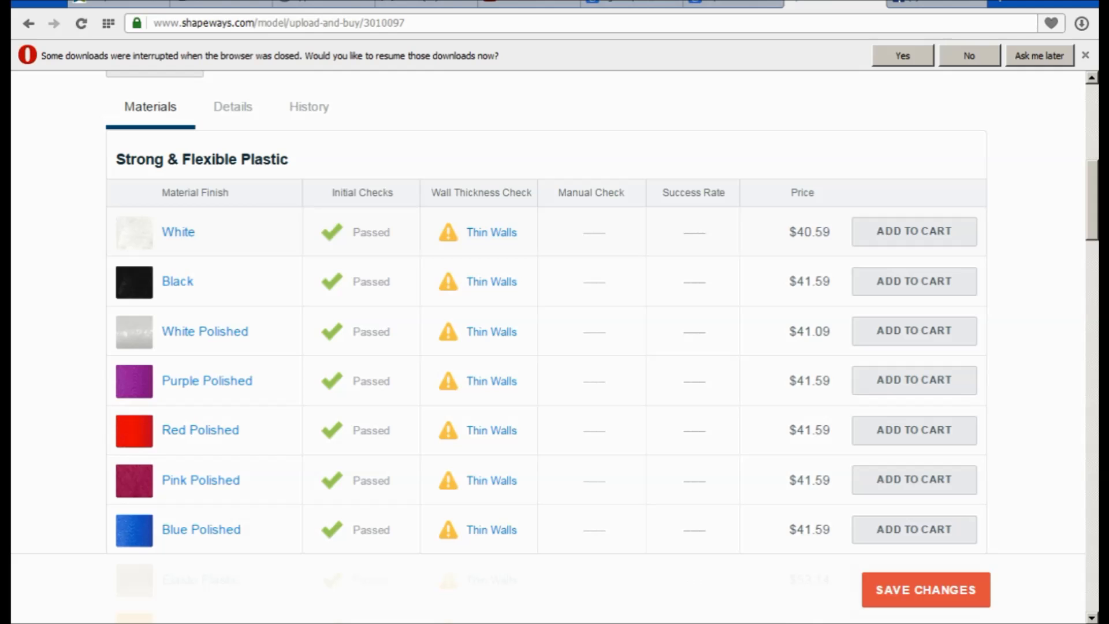
mouse_move(809, 233)
scroll(555, 347, down, 10)
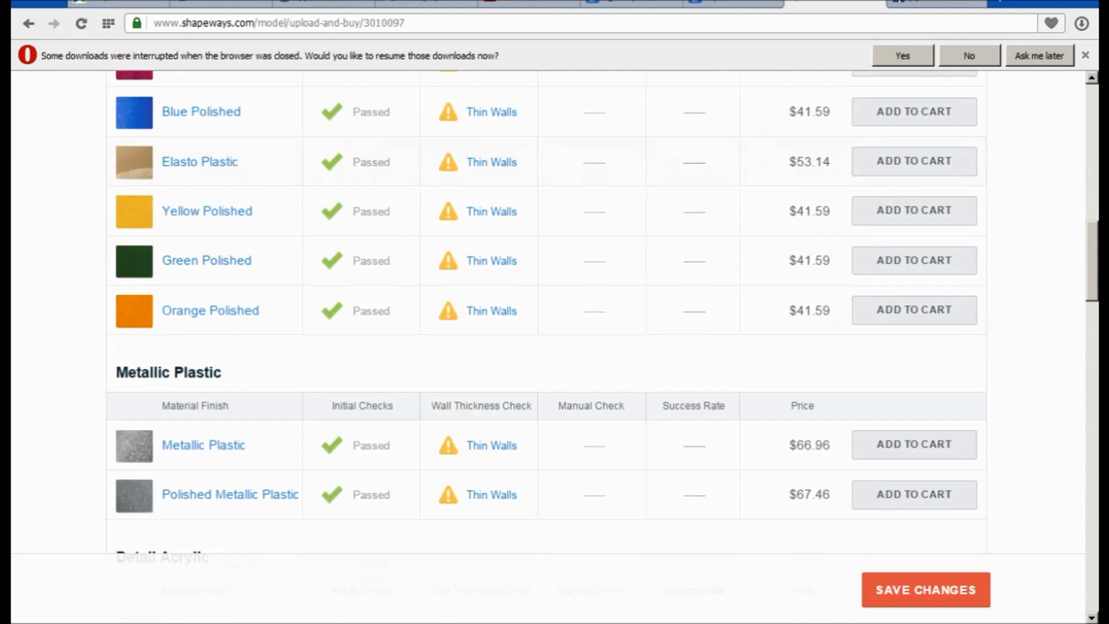
scroll(555, 347, down, 10)
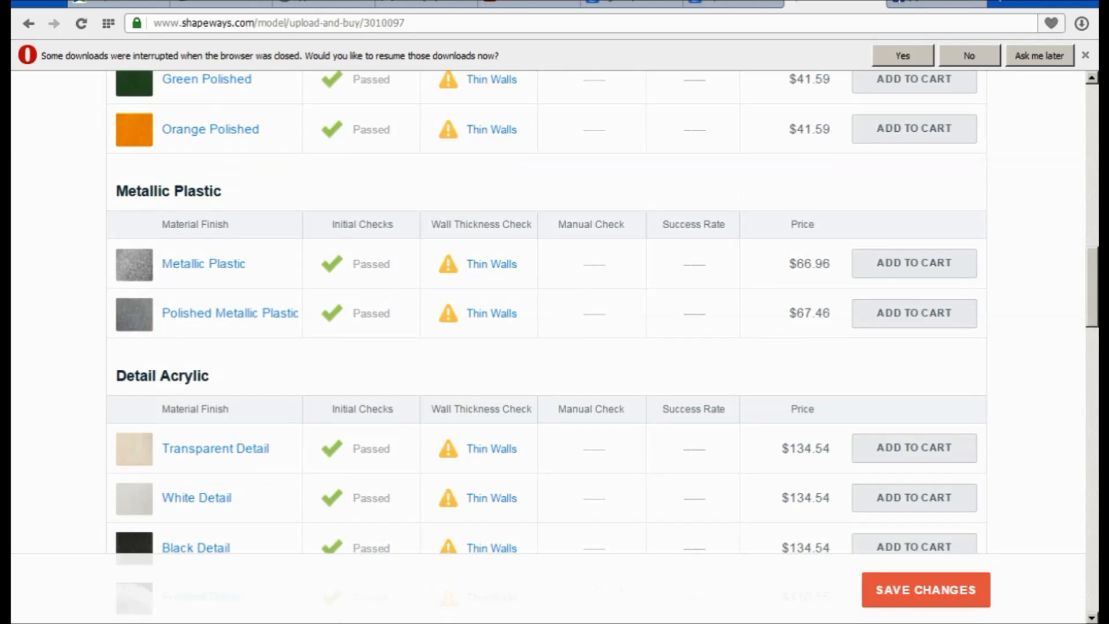
scroll(554, 347, up, 15)
scroll(555, 348, up, 10)
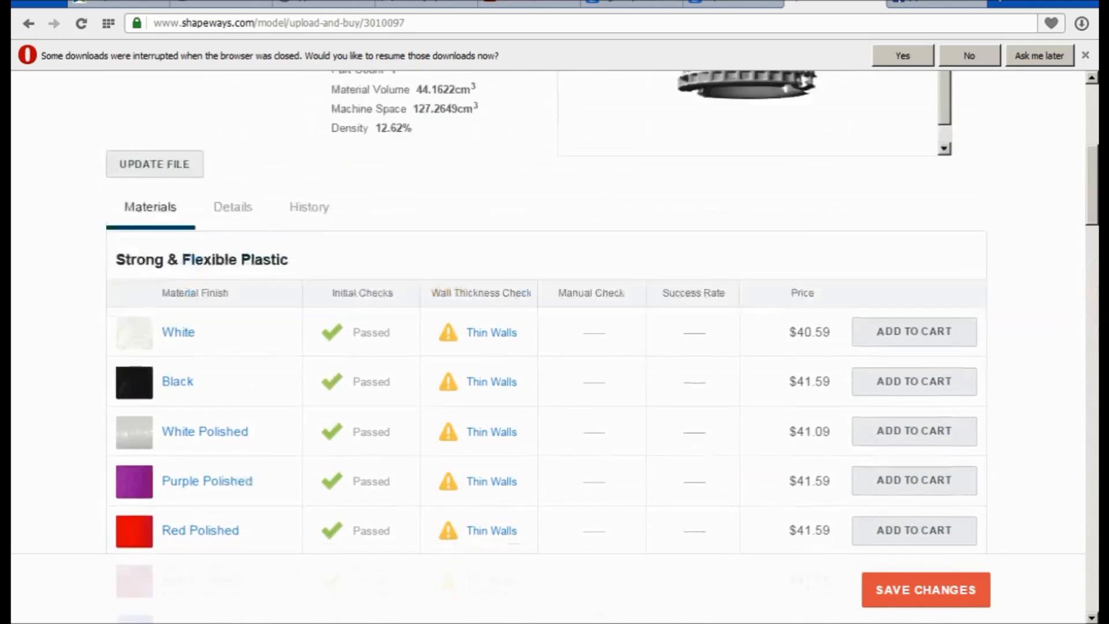
scroll(749, 272, up, 1)
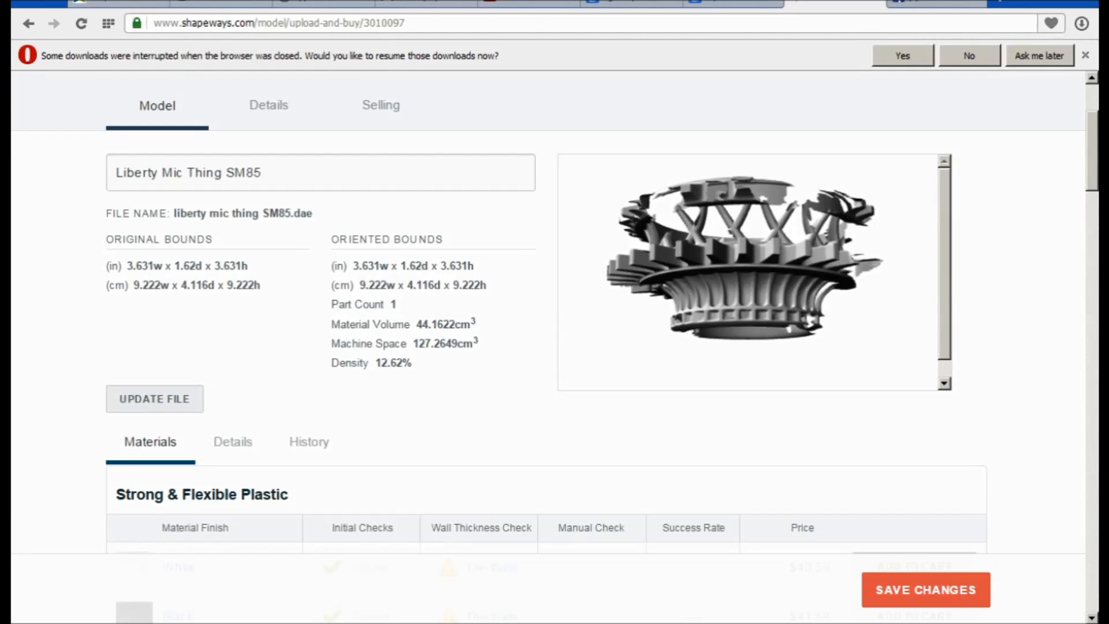
drag(749, 248, 733, 273)
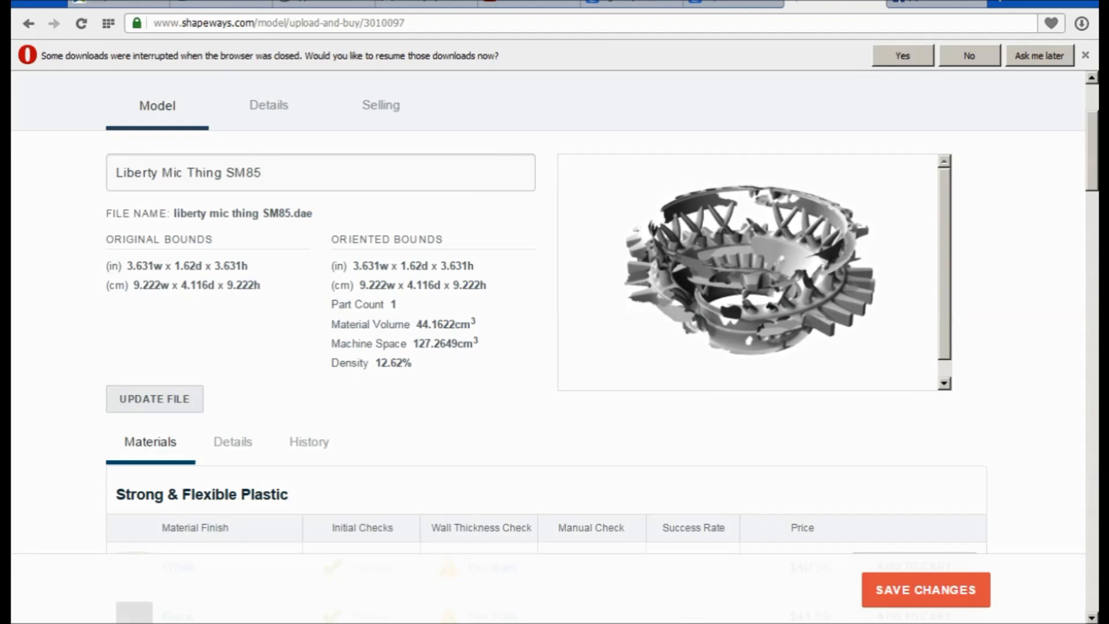
Check the Sandstone options, read the Full Color Sandstone material information page and return to the model page.
scroll(555, 347, down, 20)
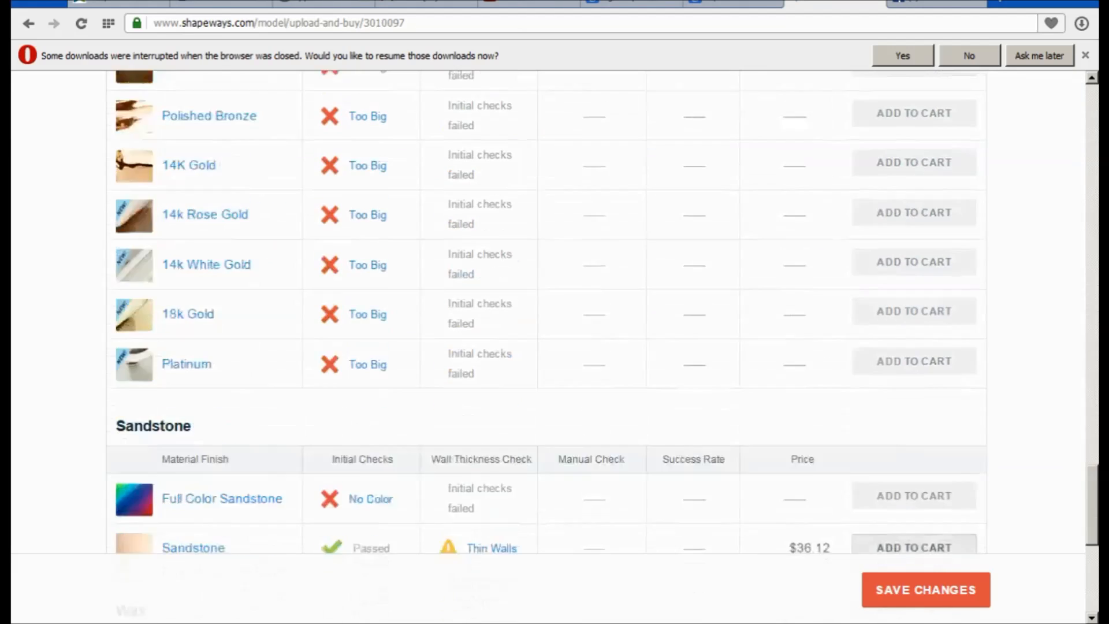
scroll(556, 347, down, 1)
scroll(555, 347, up, 4)
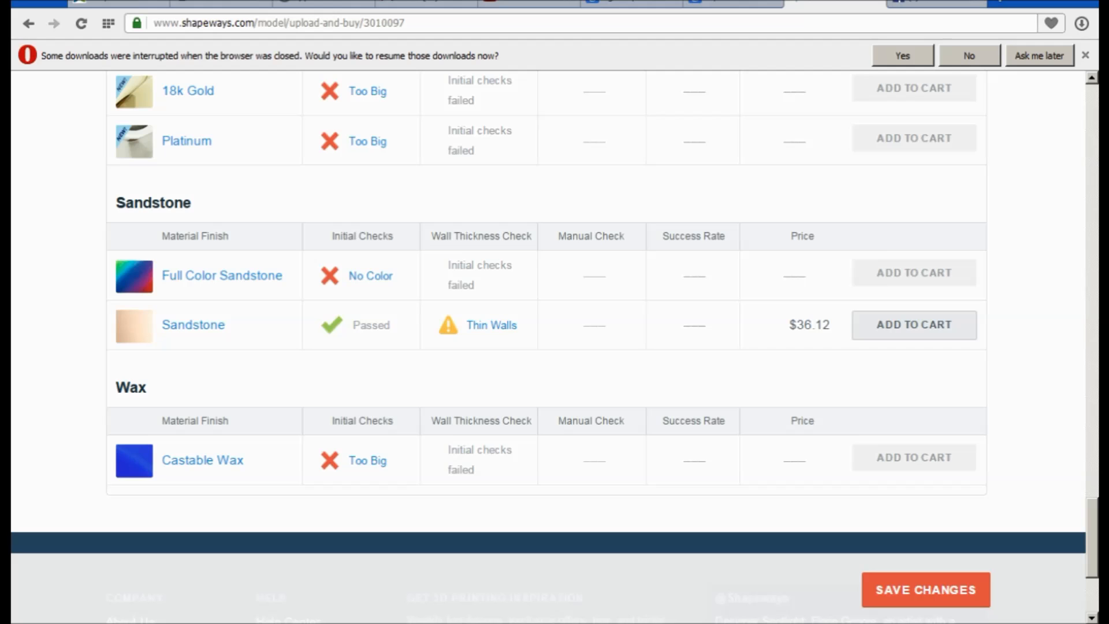
scroll(547, 347, up, 1)
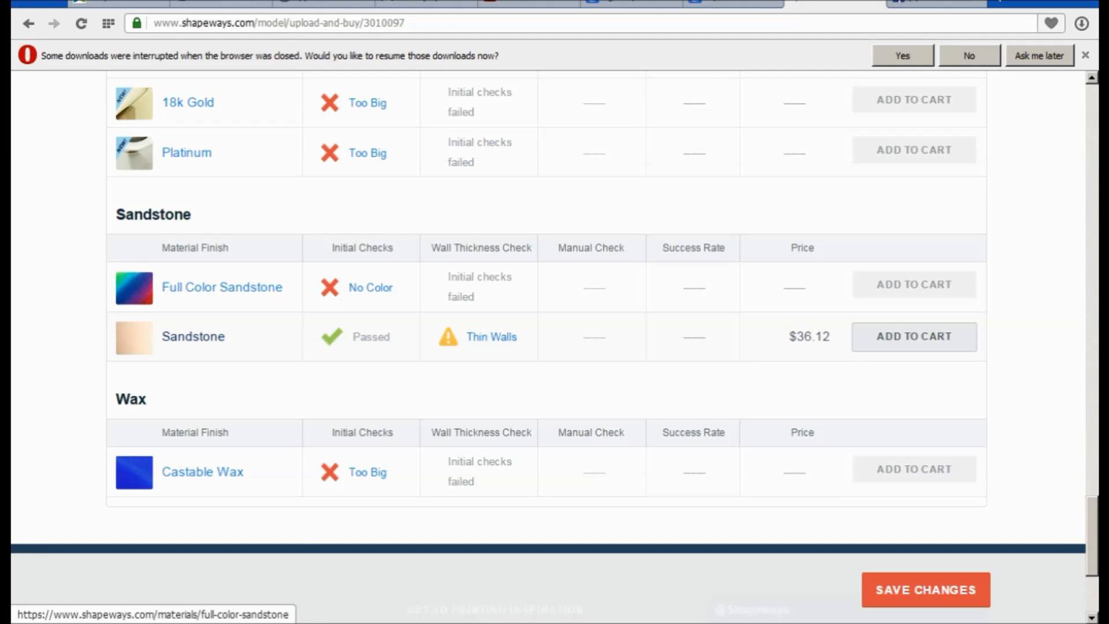
click(222, 287)
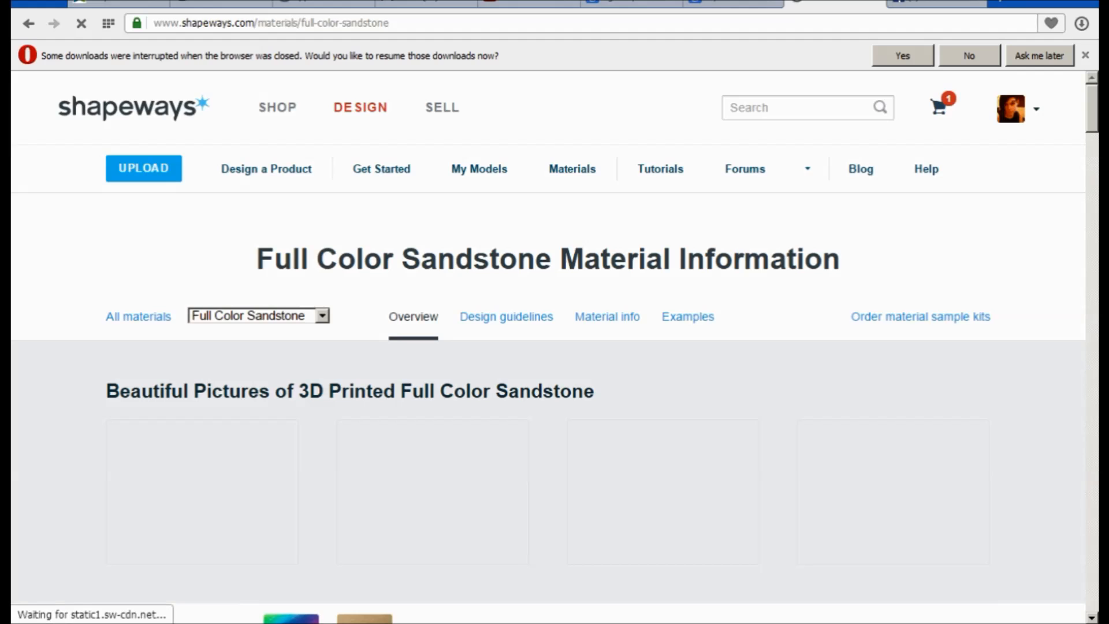
scroll(433, 242, down, 4)
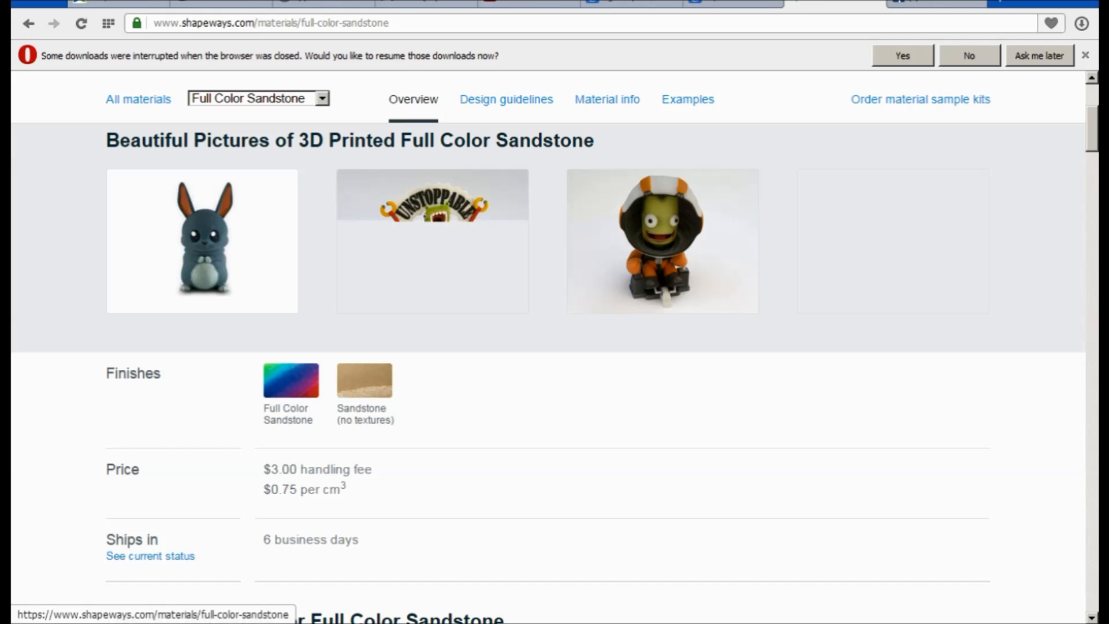
scroll(432, 405, up, 3)
scroll(414, 232, up, 1)
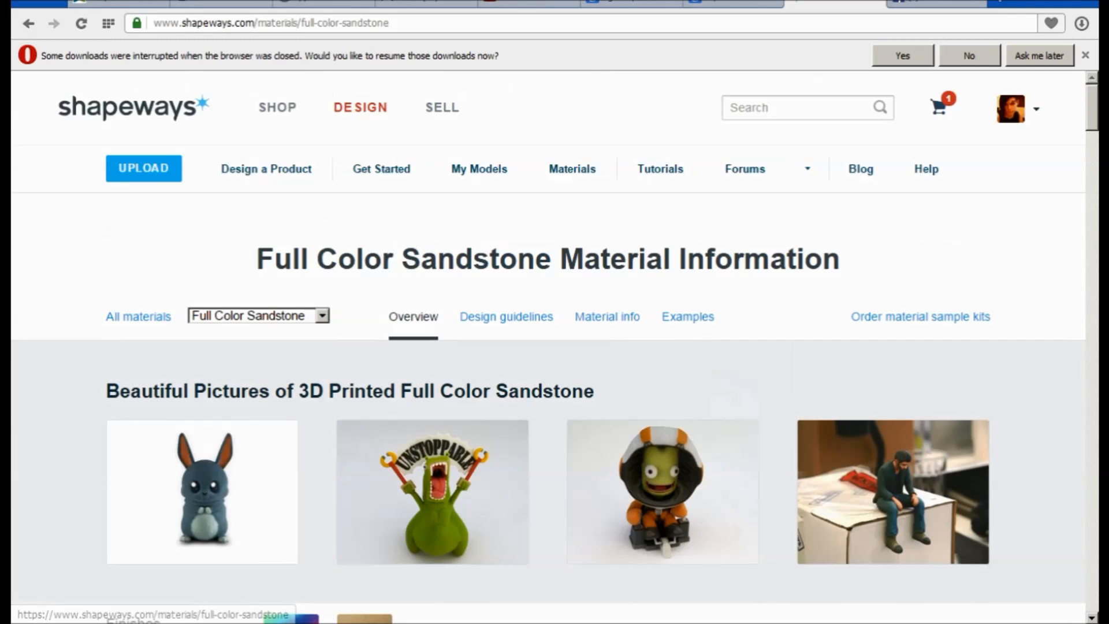
scroll(278, 104, down, 1)
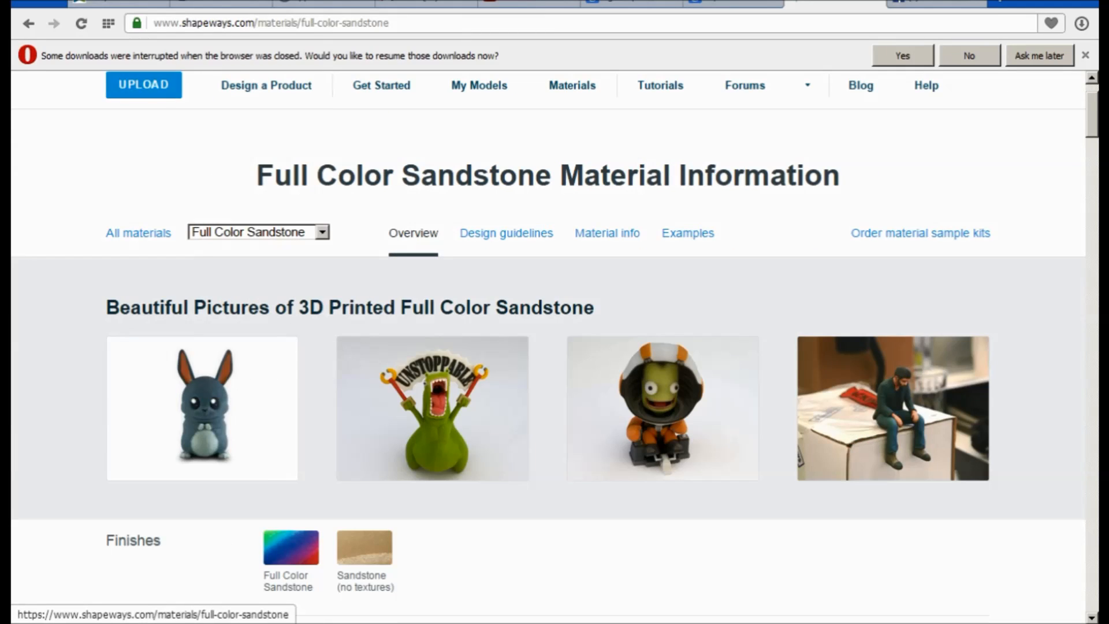
click(28, 24)
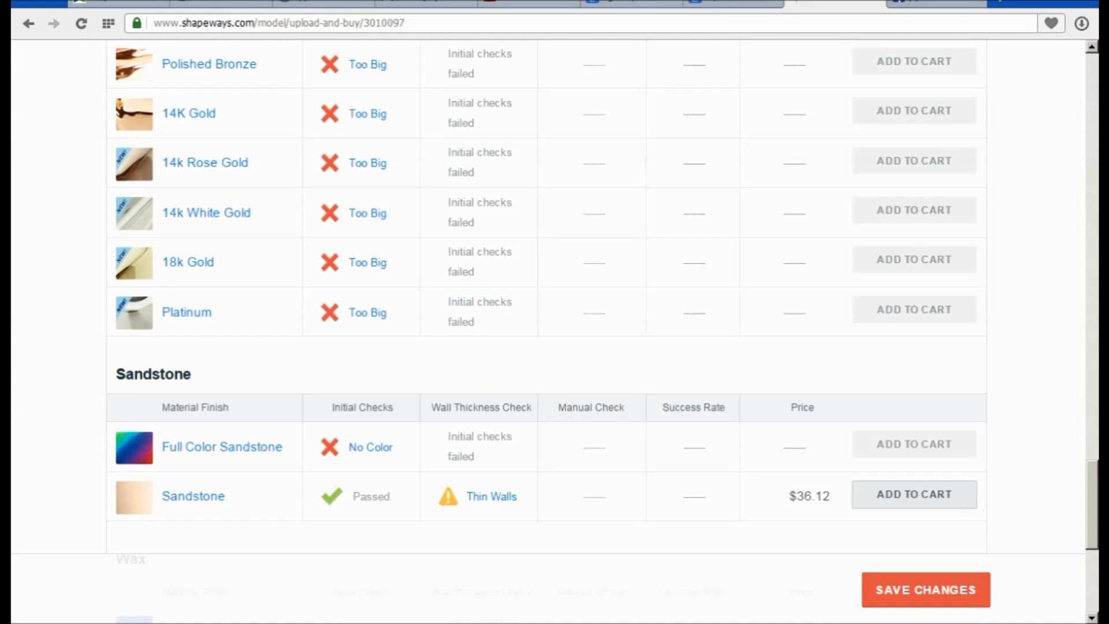
Recheck the material list and save the changes to the Liberty Mic Thing SM85 model.
drag(1092, 504, 1092, 127)
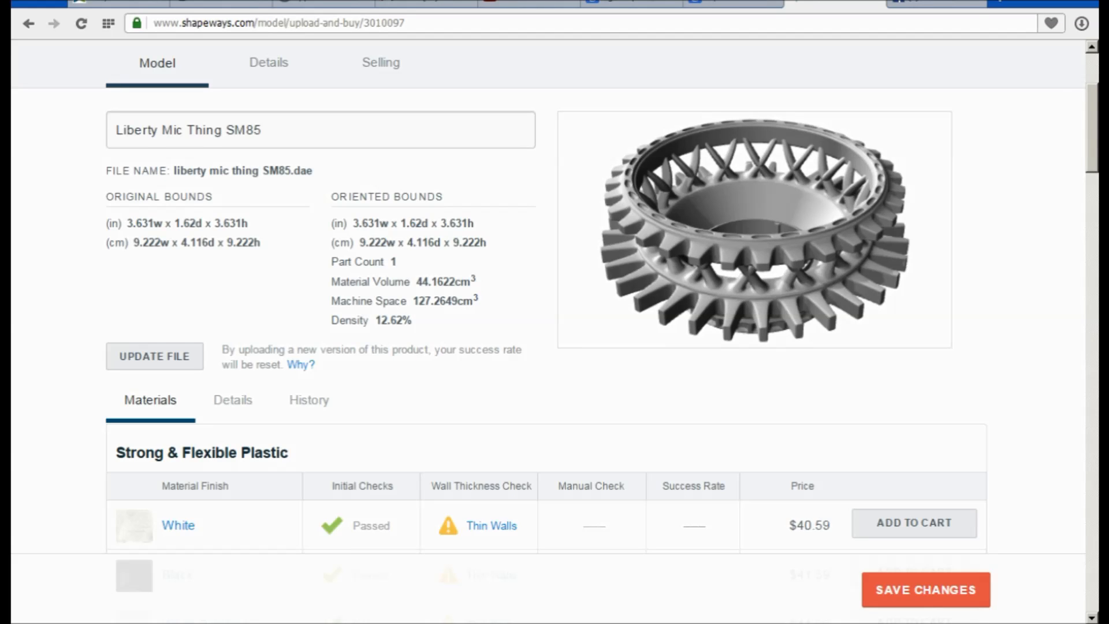
scroll(555, 329, down, 20)
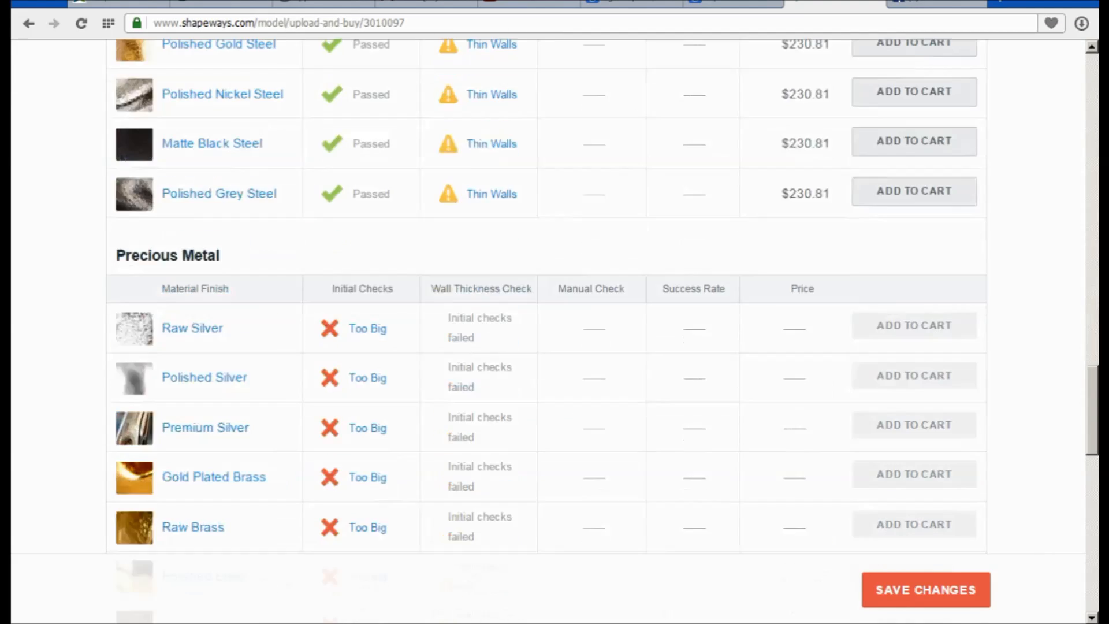
scroll(555, 330, up, 20)
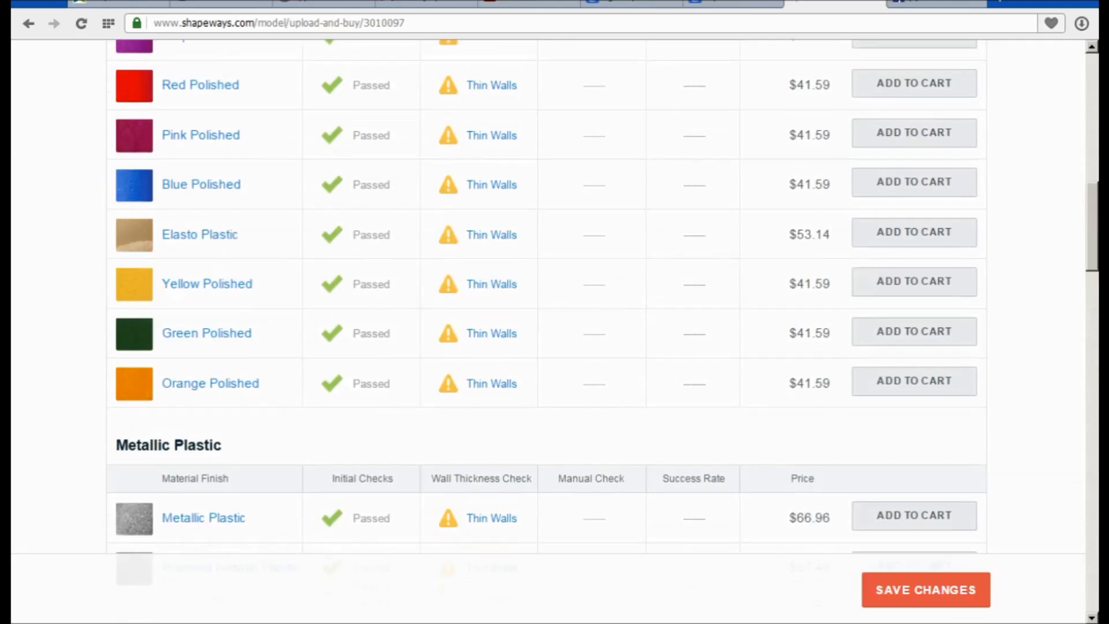
scroll(555, 330, up, 5)
scroll(555, 329, down, 1)
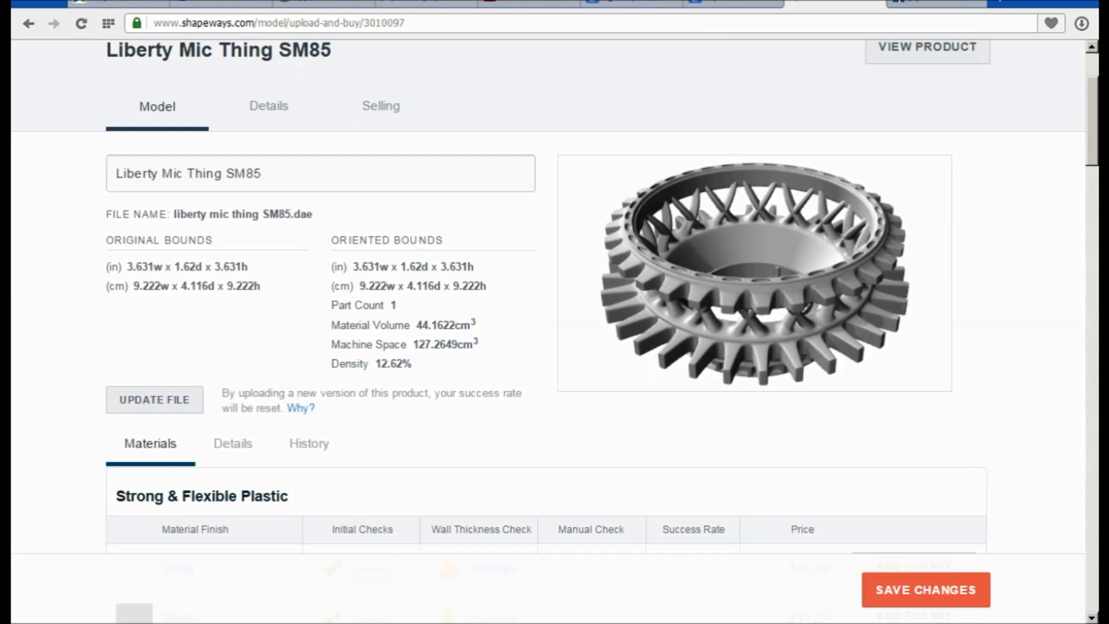
click(926, 591)
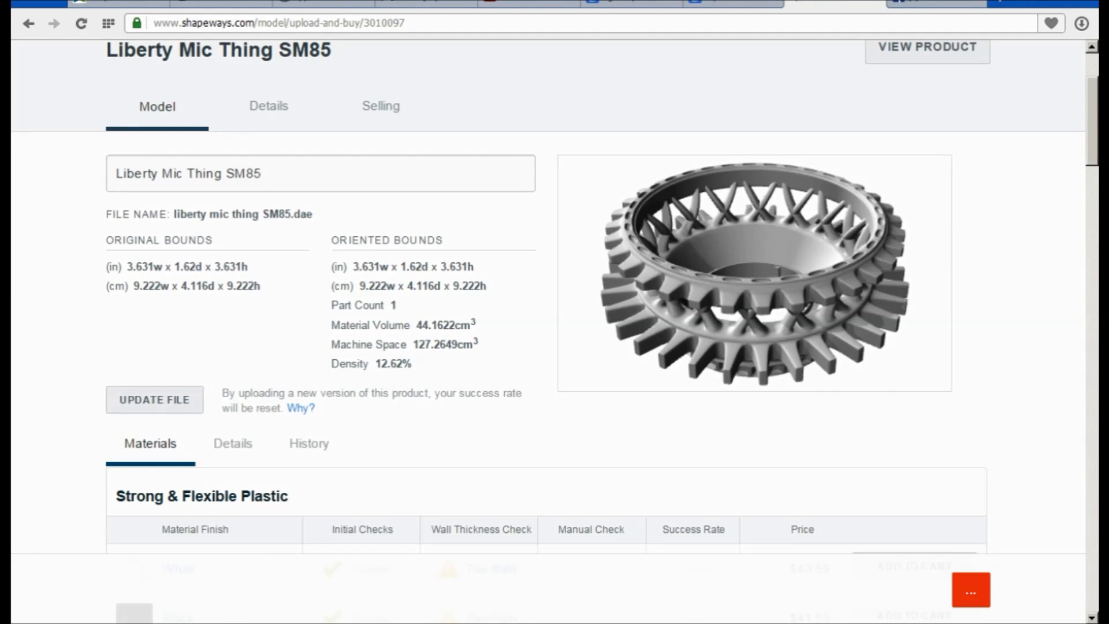